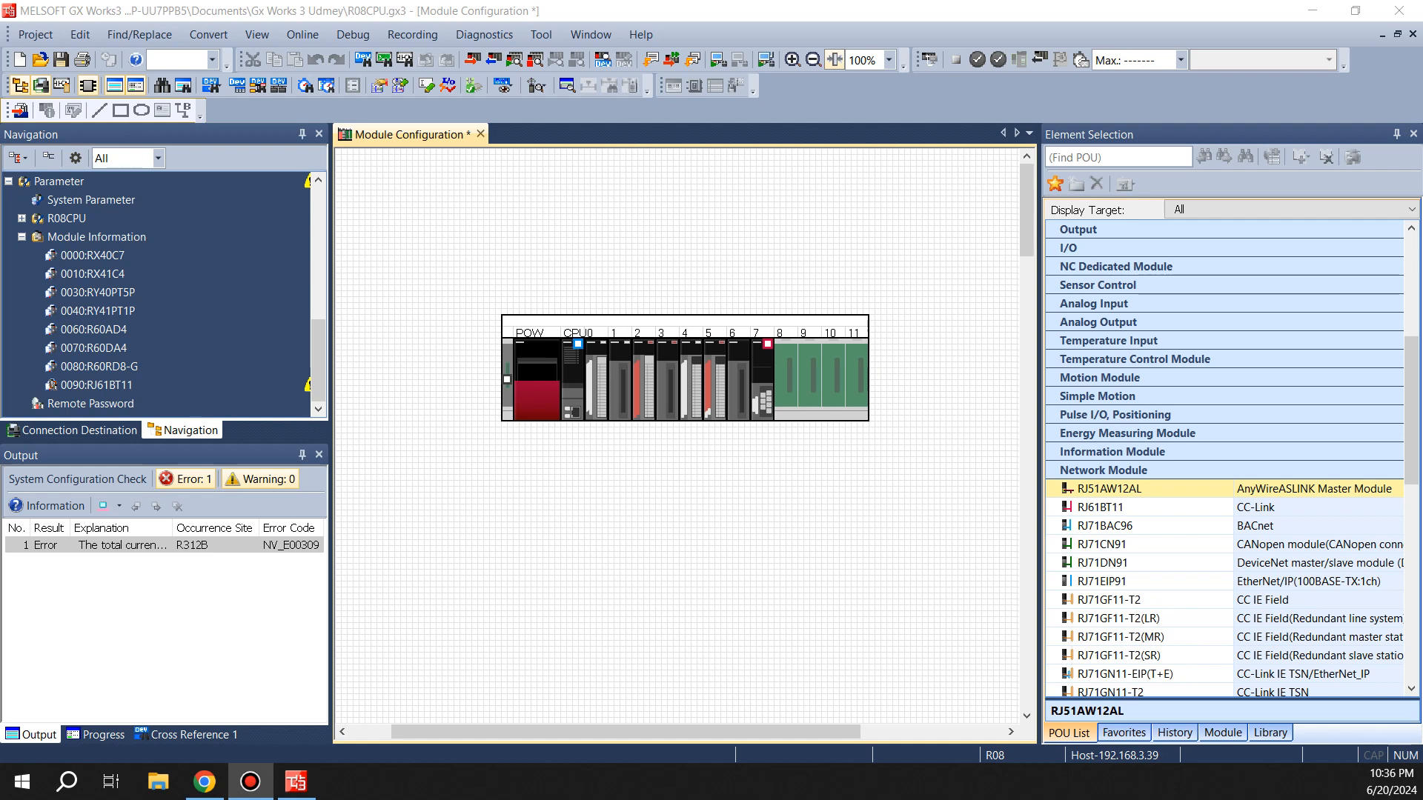
# Add the RJ71GF11-T2 CC IE Field module to slot 8 of the base unit and confirm the addition
pyautogui.moveTo(318, 361); pyautogui.dragTo(318, 223)
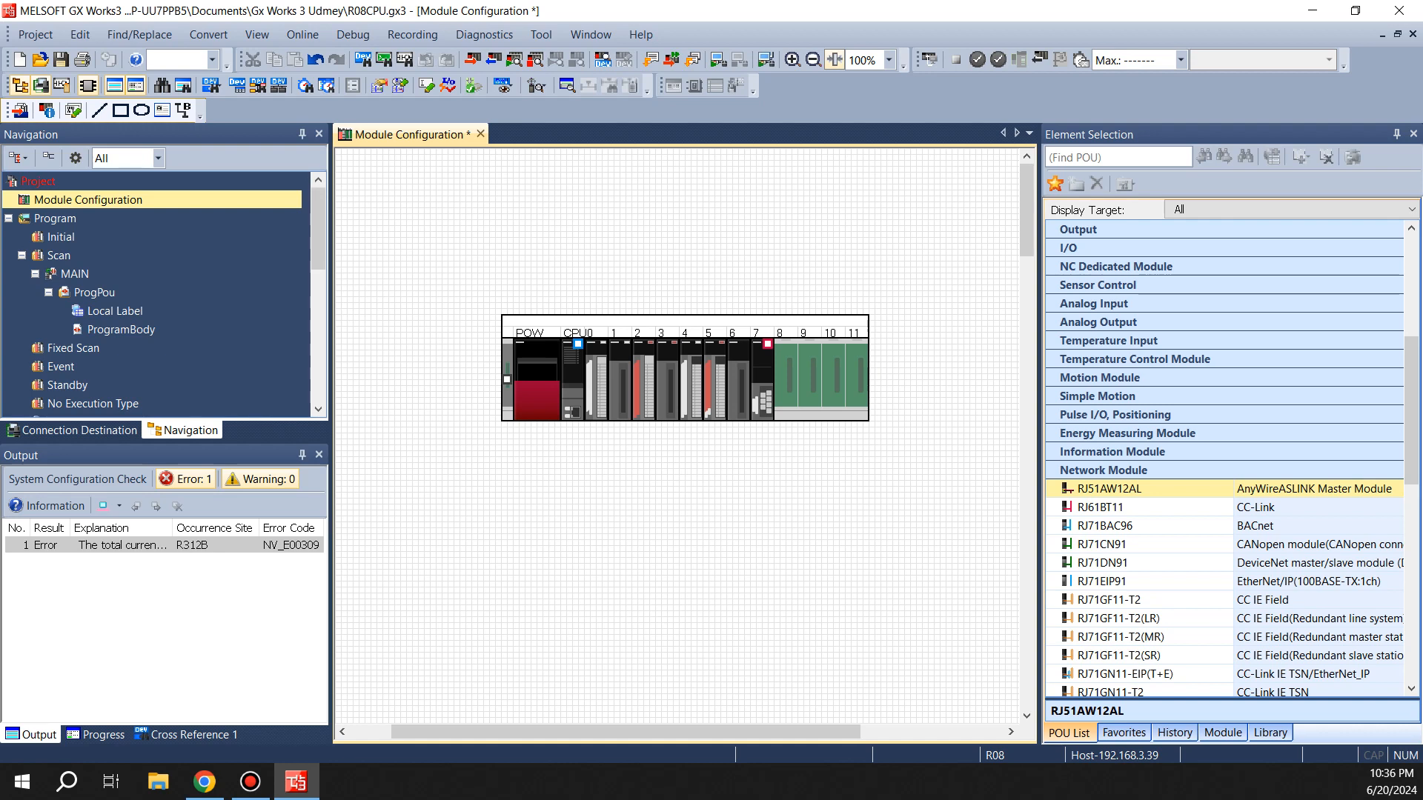
pyautogui.click(1109, 601)
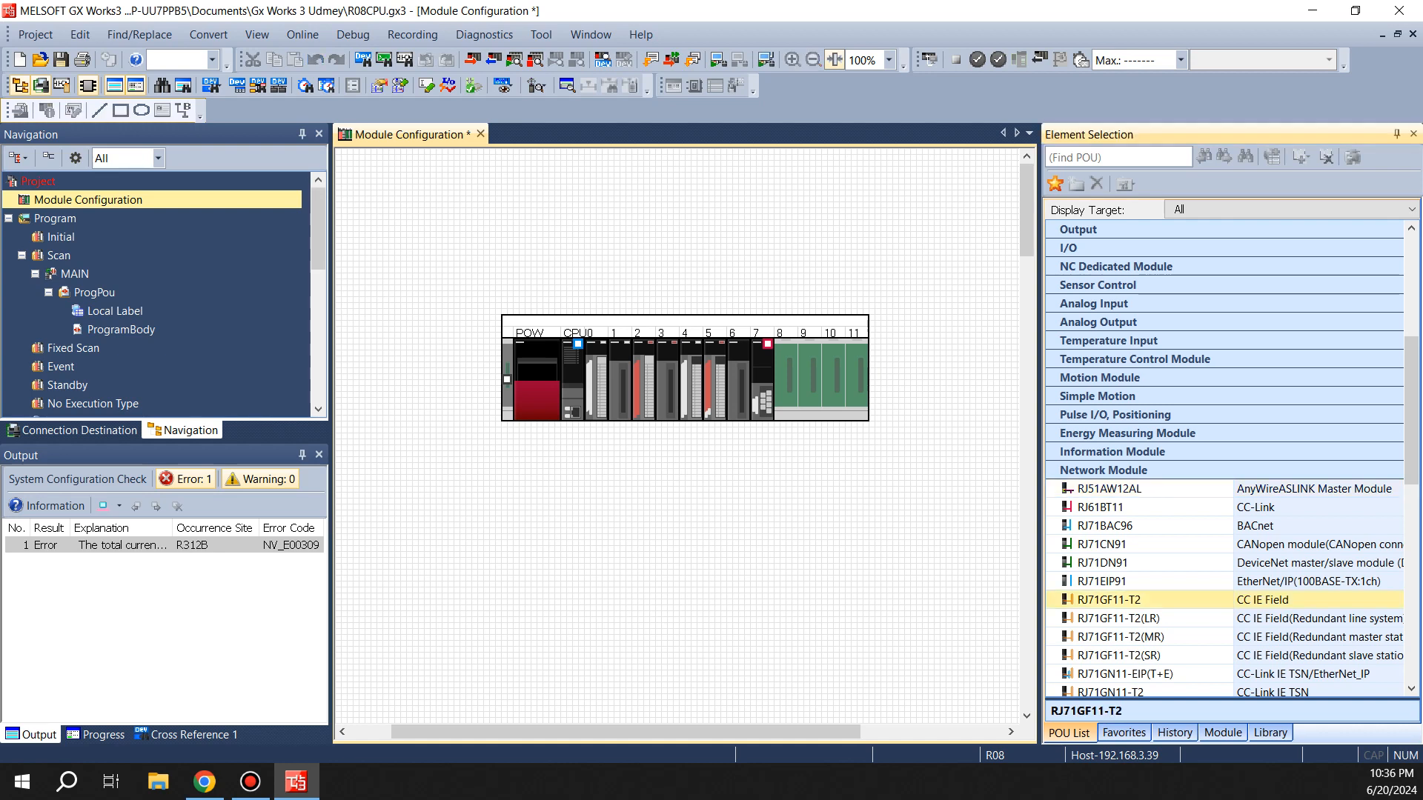
pyautogui.moveTo(1109, 600); pyautogui.dragTo(787, 384)
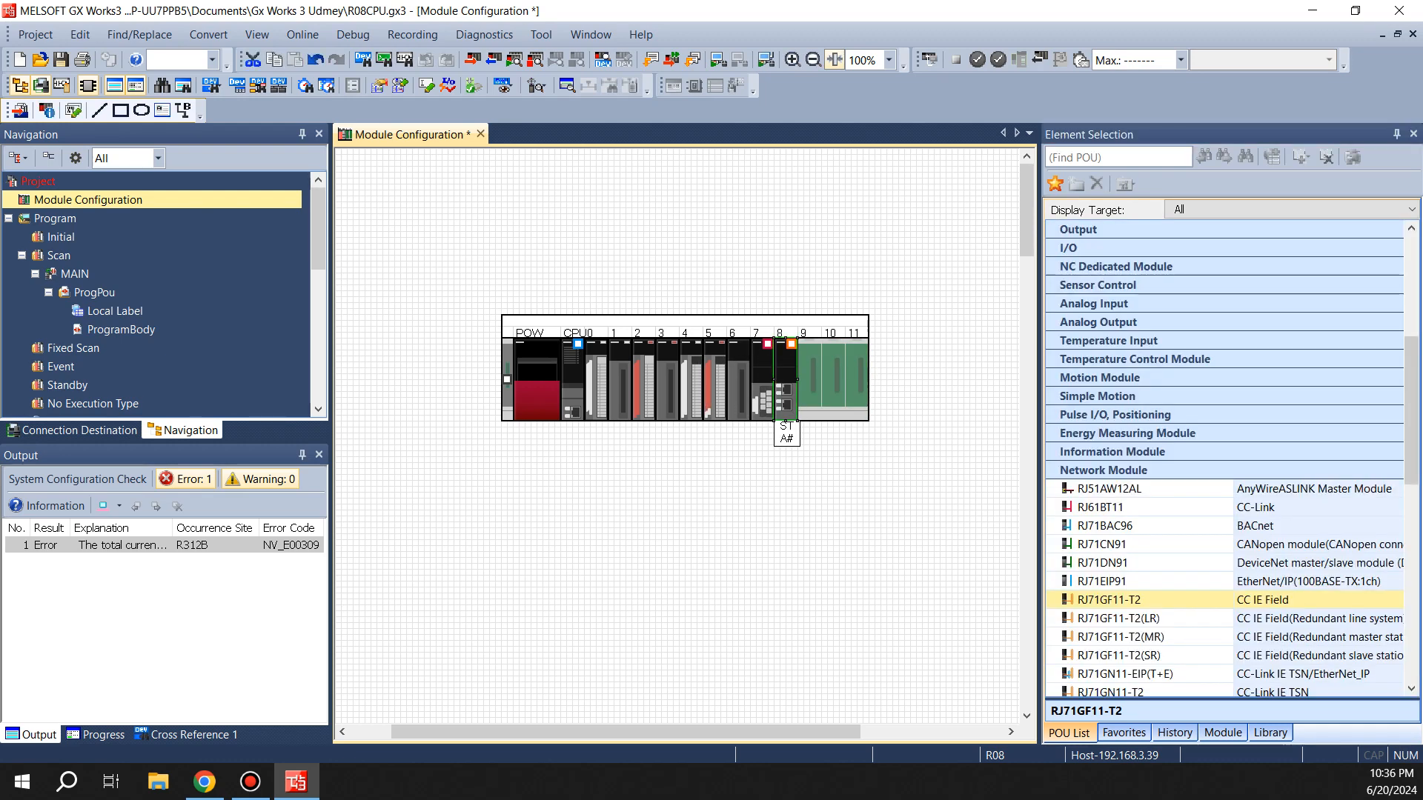
pyautogui.click(686, 621)
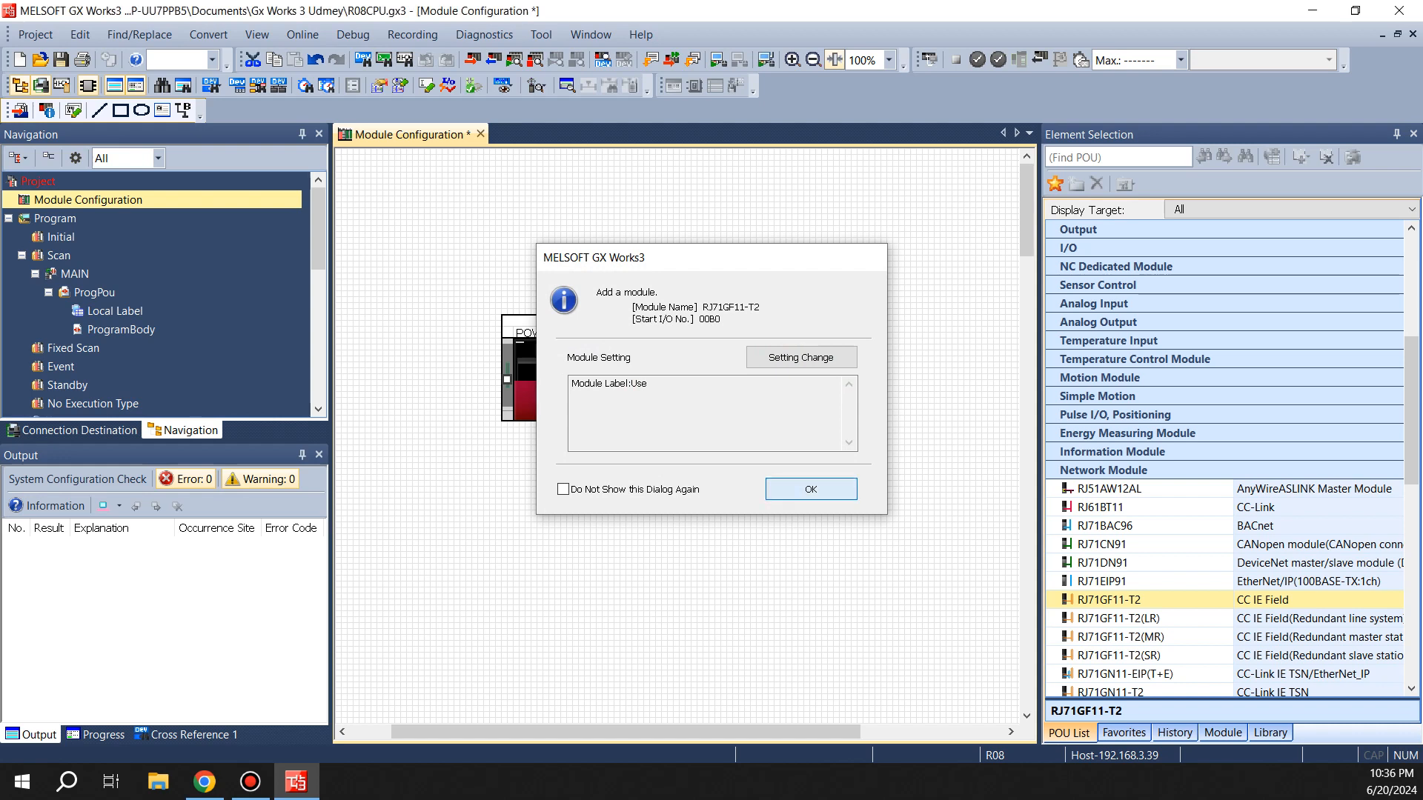
pyautogui.press('Return')
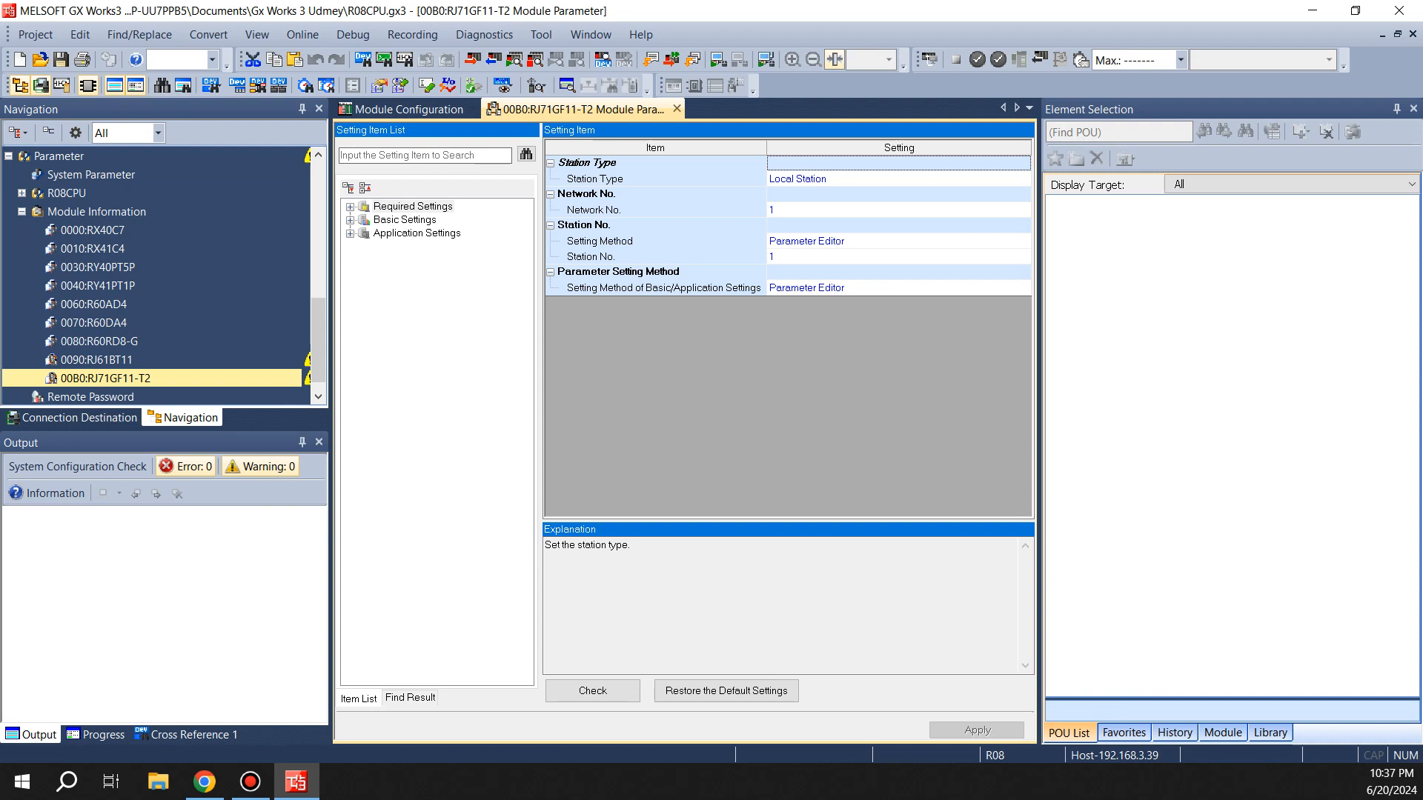
# Set the module's station type to Master Station and accept resetting the settings to default
pyautogui.click(899, 179)
pyautogui.click(1024, 179)
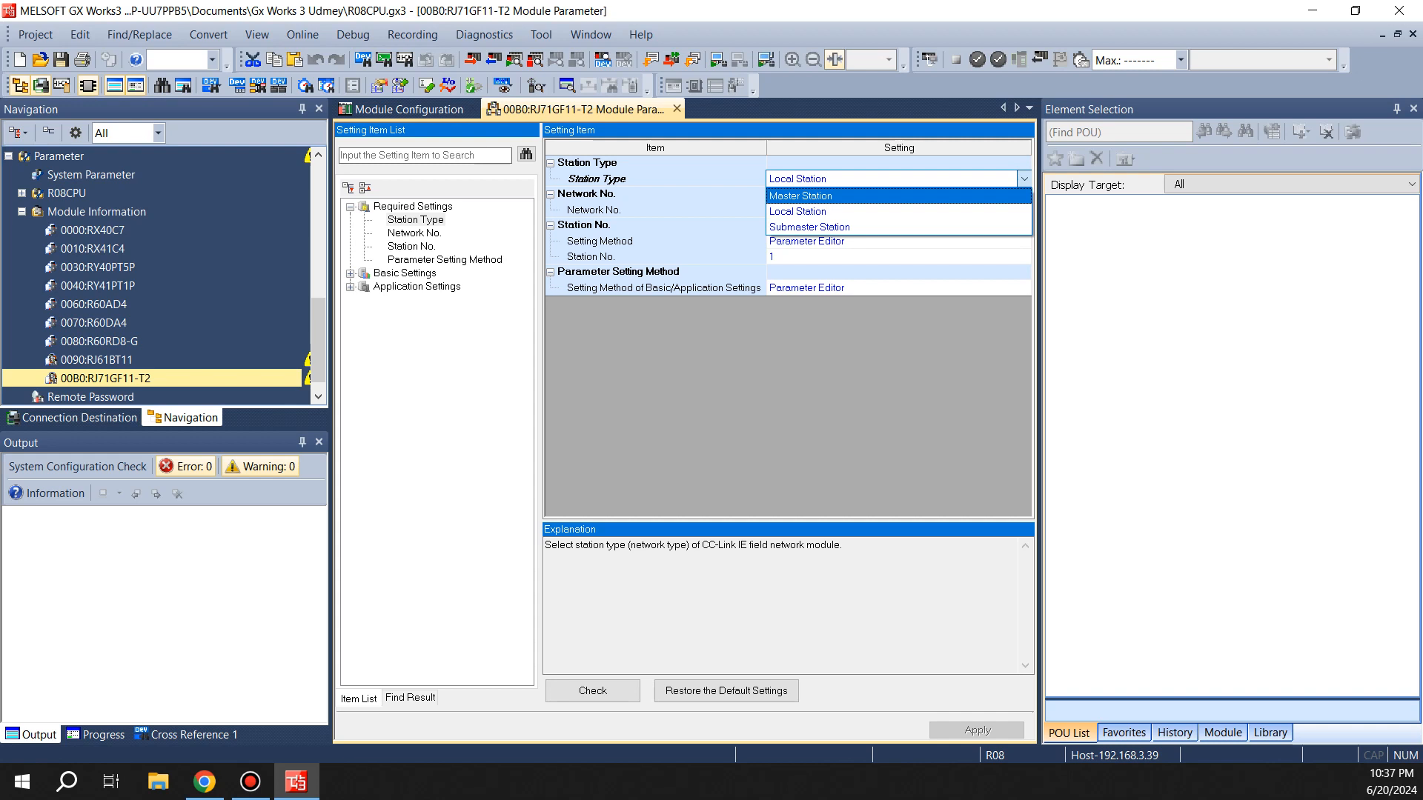
pyautogui.click(852, 196)
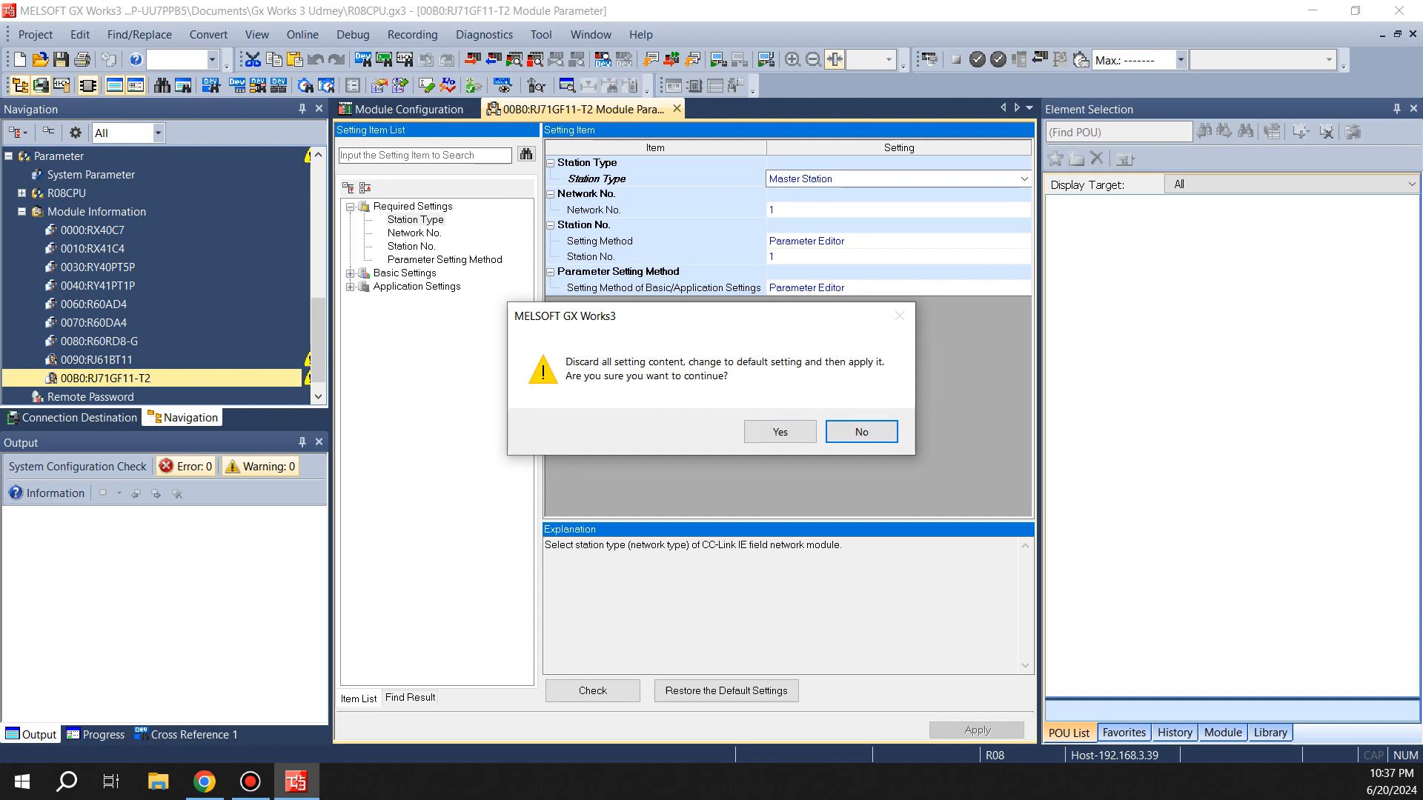
pyautogui.click(781, 432)
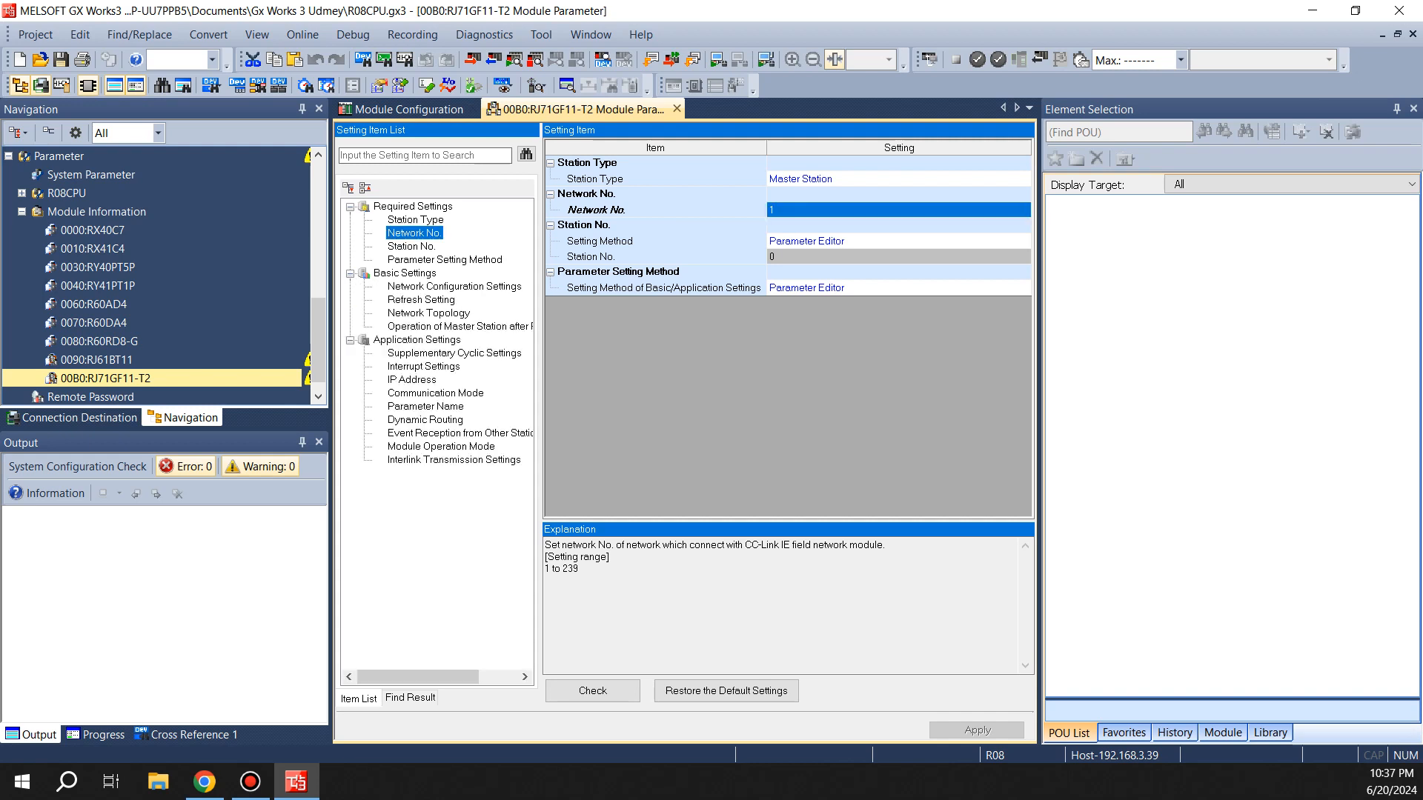
# Open the Network Configuration Settings detailed setting, agree to save slave-station parameters, and maximize the configuration window
pyautogui.doubleClick(1024, 241)
pyautogui.click(1024, 241)
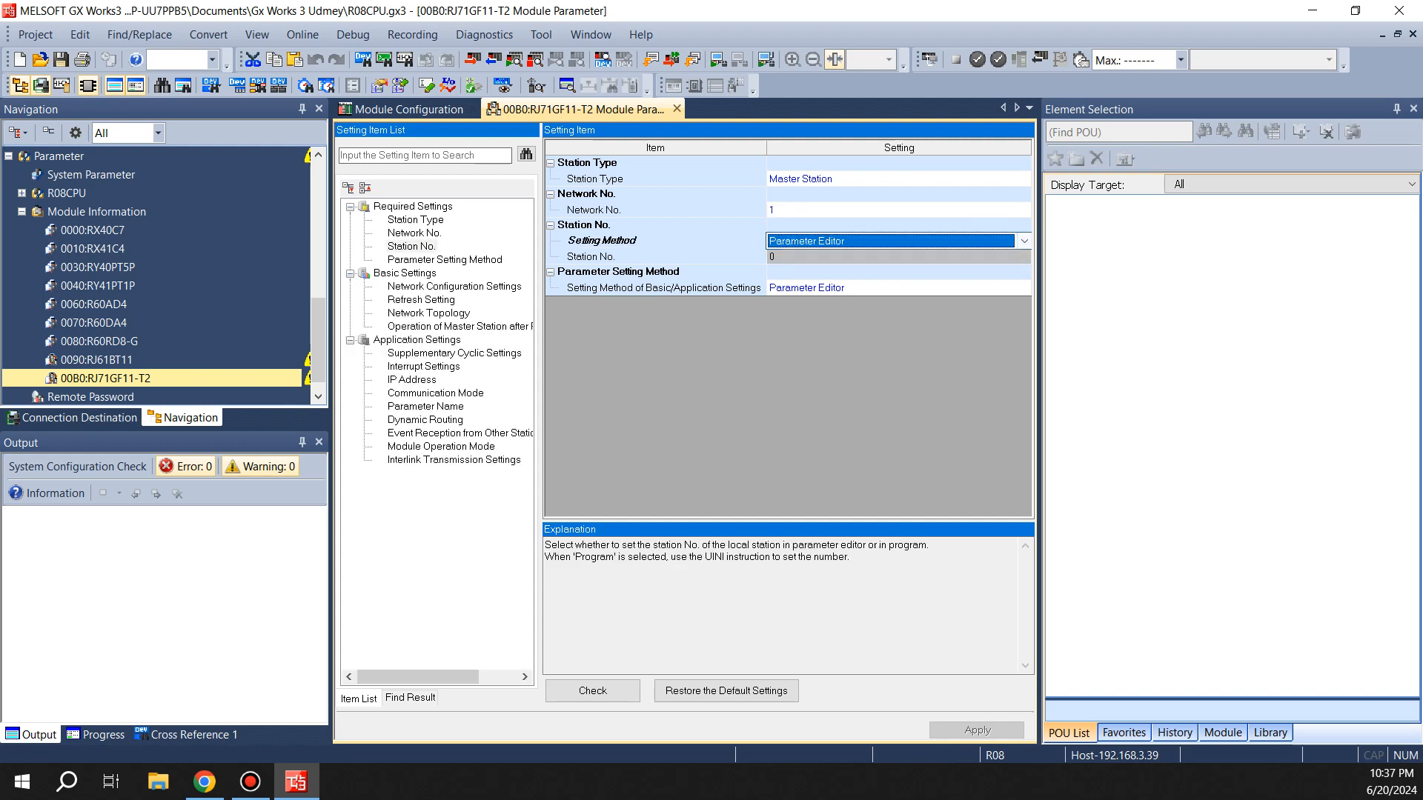
pyautogui.click(405, 273)
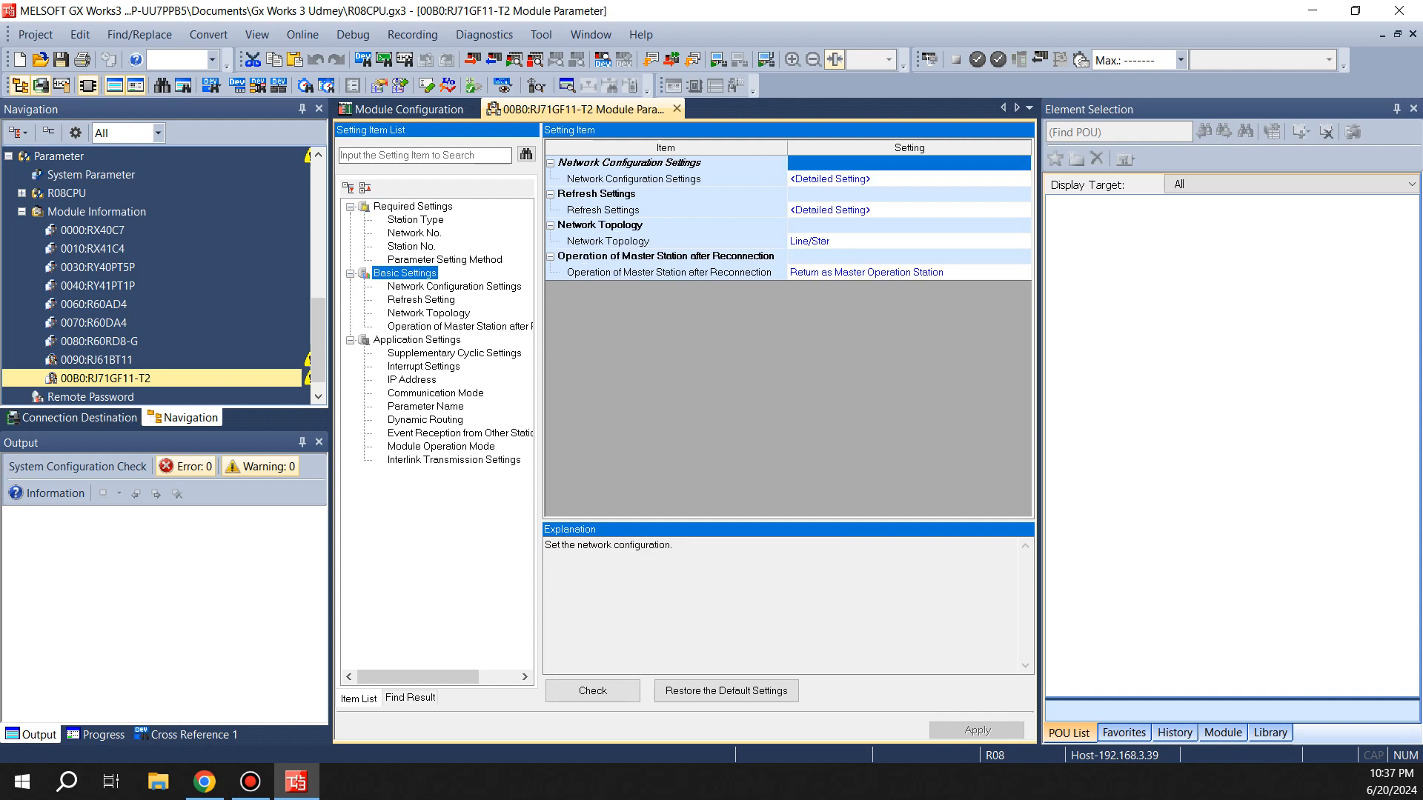
pyautogui.click(869, 179)
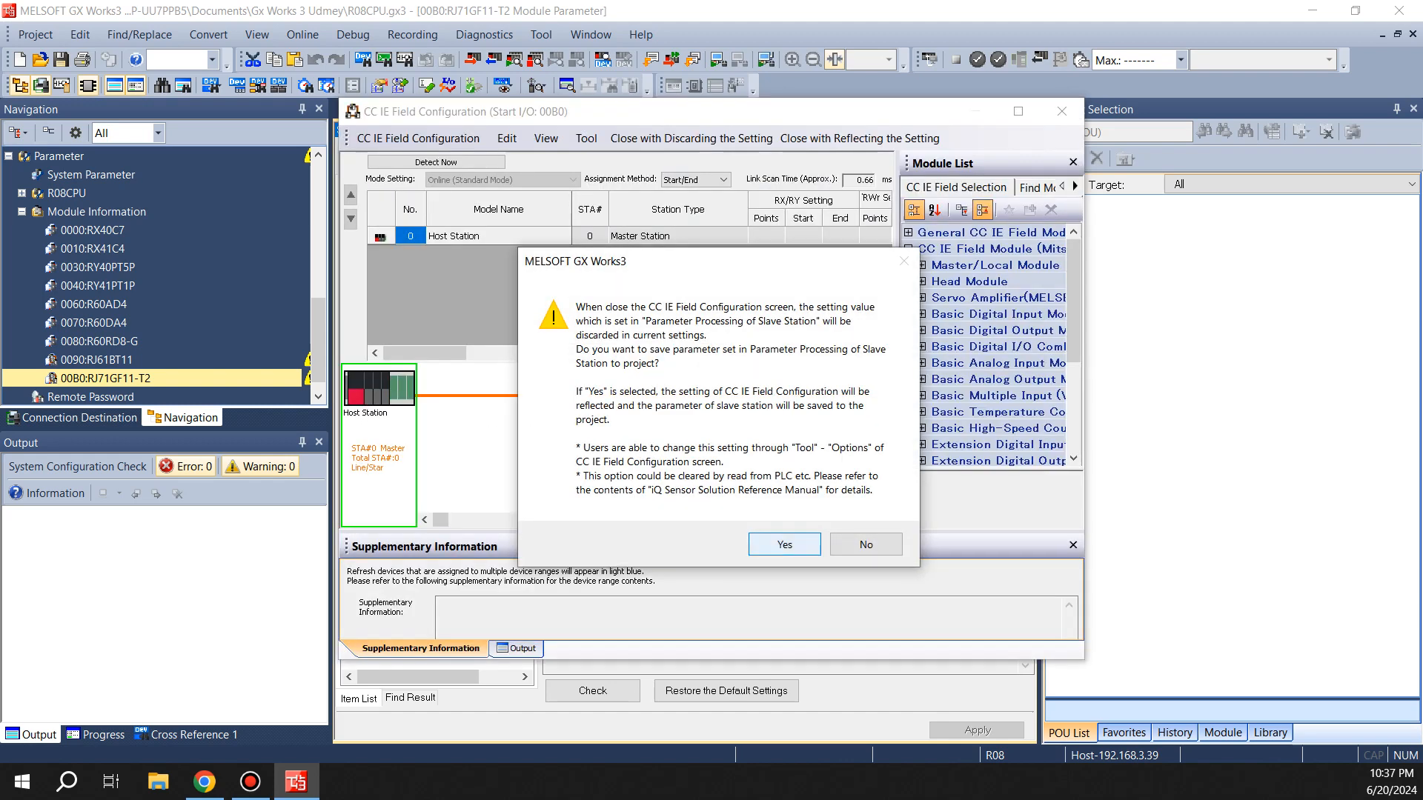
pyautogui.click(784, 544)
pyautogui.click(1018, 111)
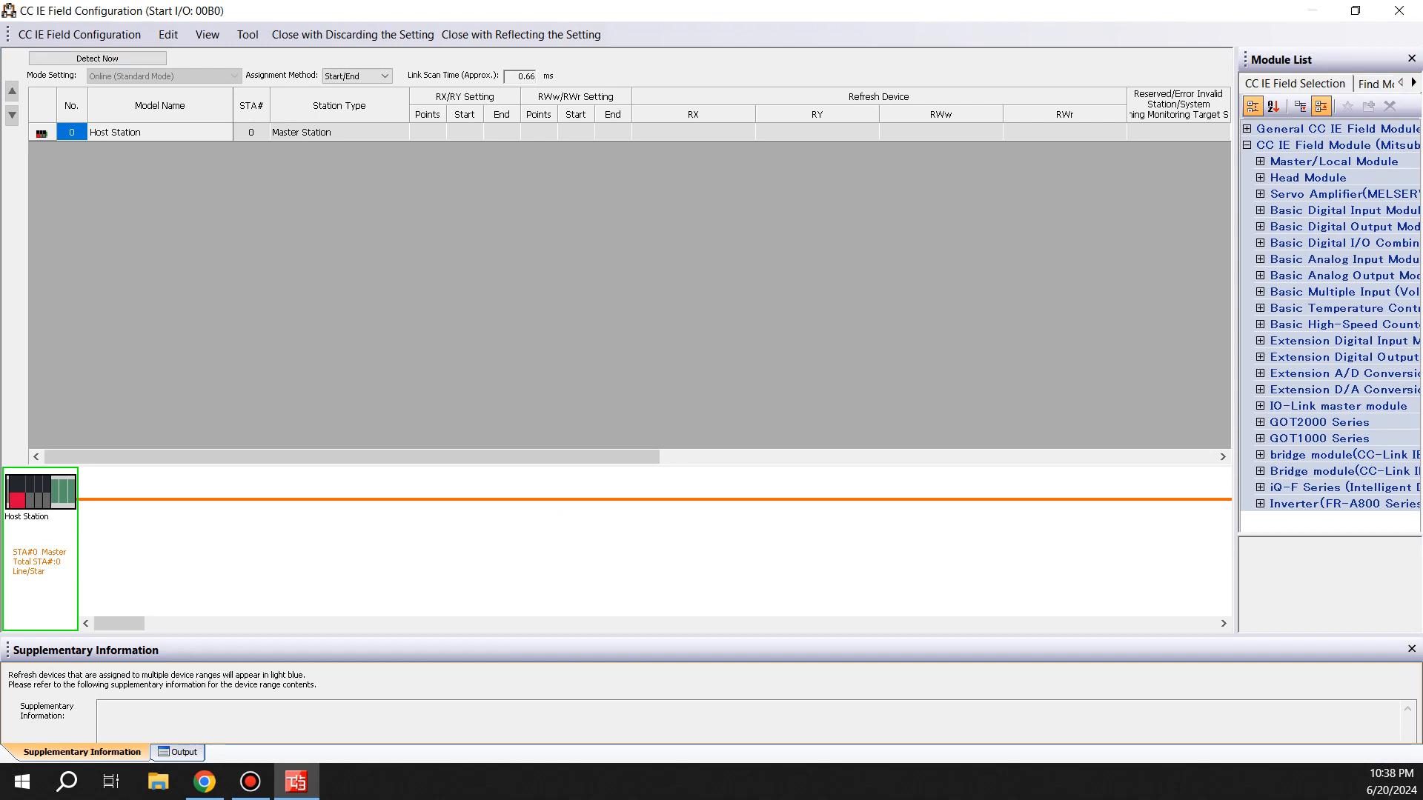
# Widen the module list and add the NZ2GN2S1-16D digital input module to the network as station 1
pyautogui.click(1319, 60)
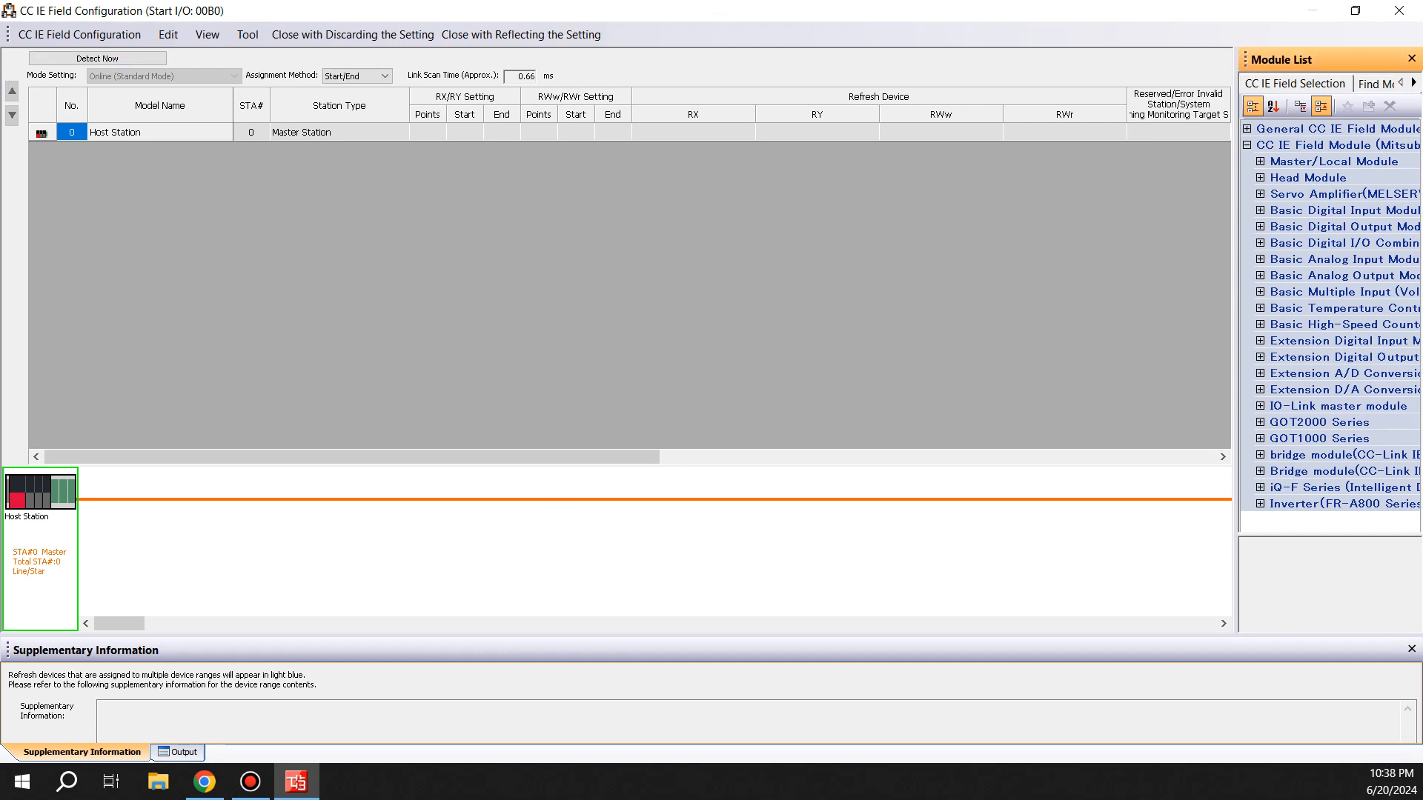
pyautogui.moveTo(1236, 333); pyautogui.dragTo(1016, 333)
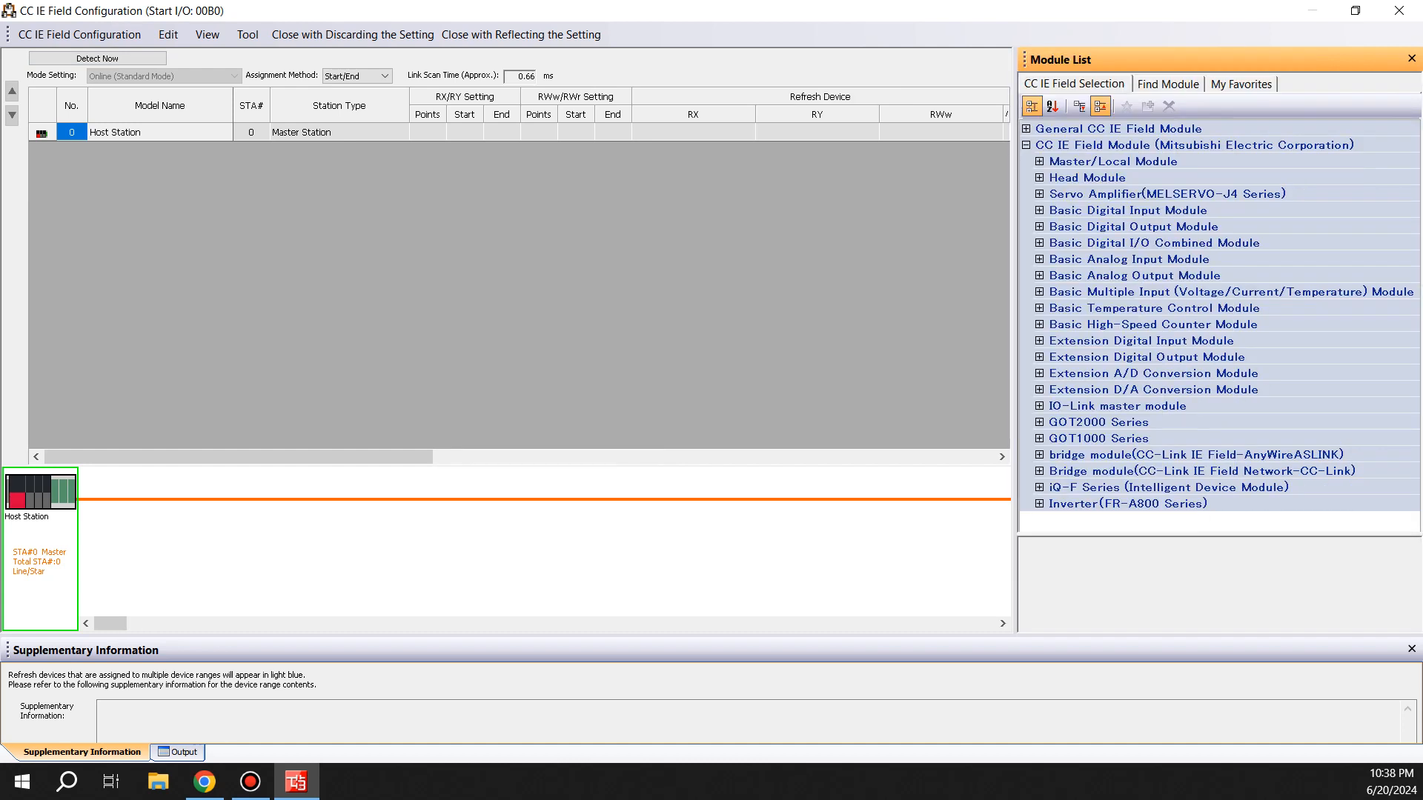
pyautogui.click(1039, 211)
pyautogui.scroll(-4, 1215, 326)
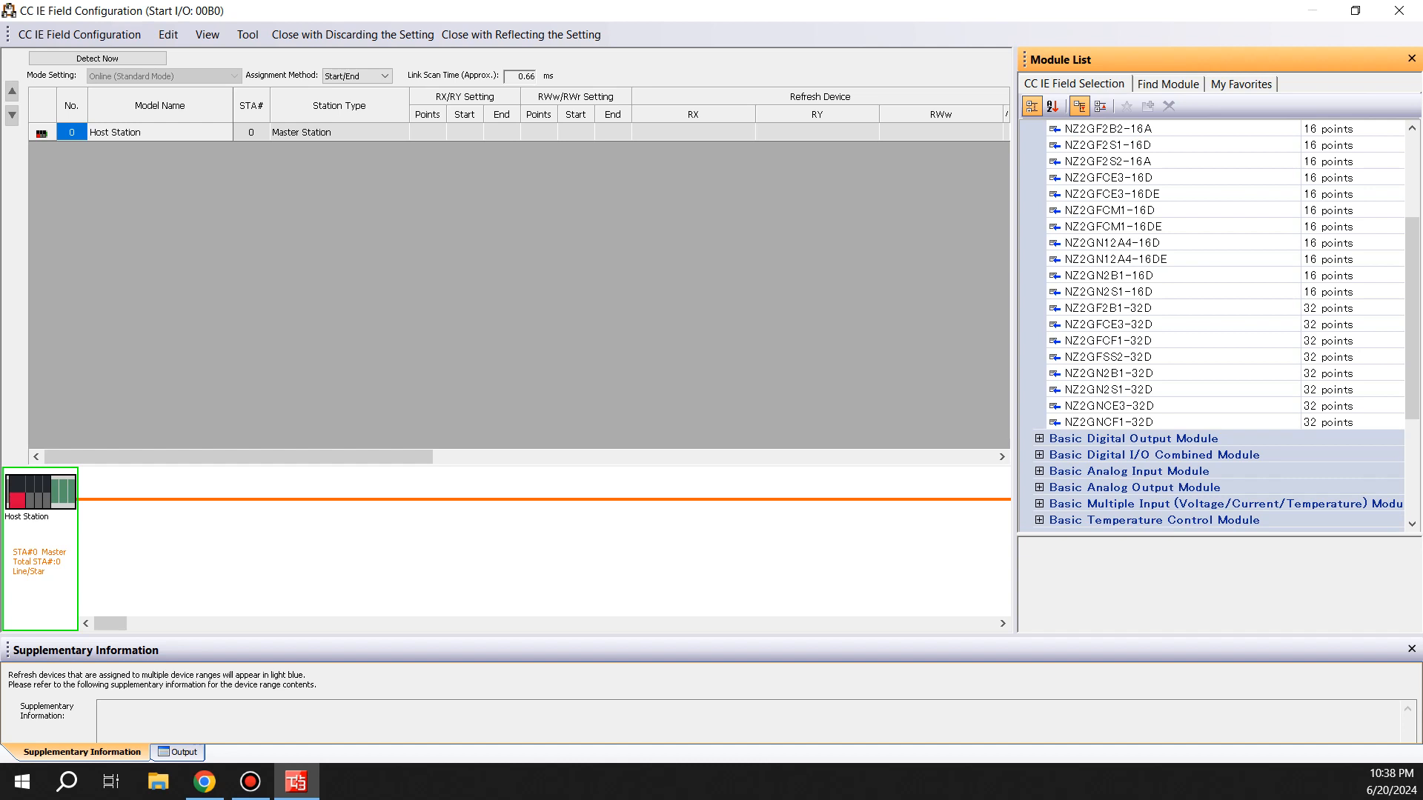
pyautogui.moveTo(1107, 292)
pyautogui.mouseDown()
pyautogui.moveTo(296, 544)
pyautogui.moveTo(222, 549)
pyautogui.mouseUp()
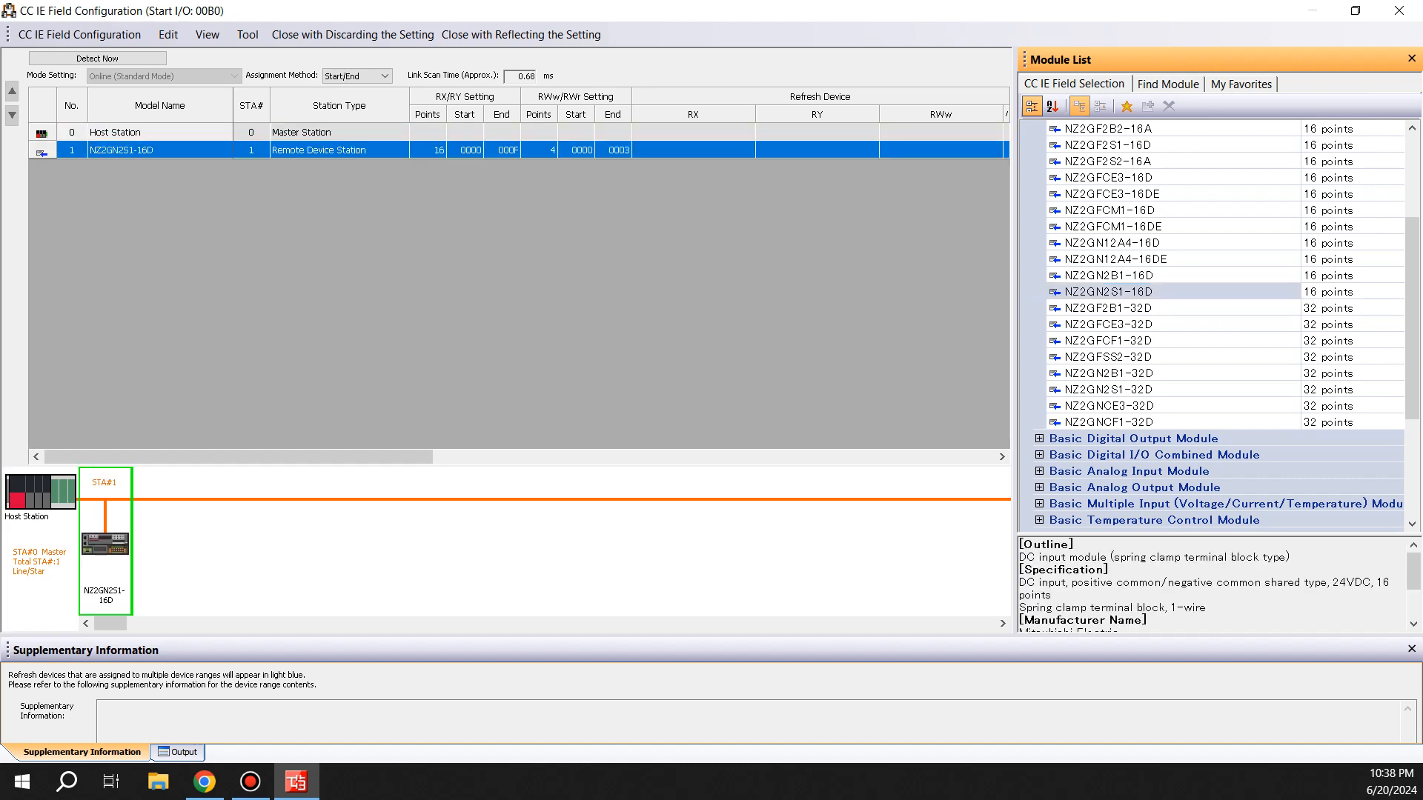
# Expand the Basic Digital Output Module group and add the NZ2GN2B1-16TE output module as station 2
pyautogui.doubleClick(1133, 439)
pyautogui.scroll(-2, 1133, 439)
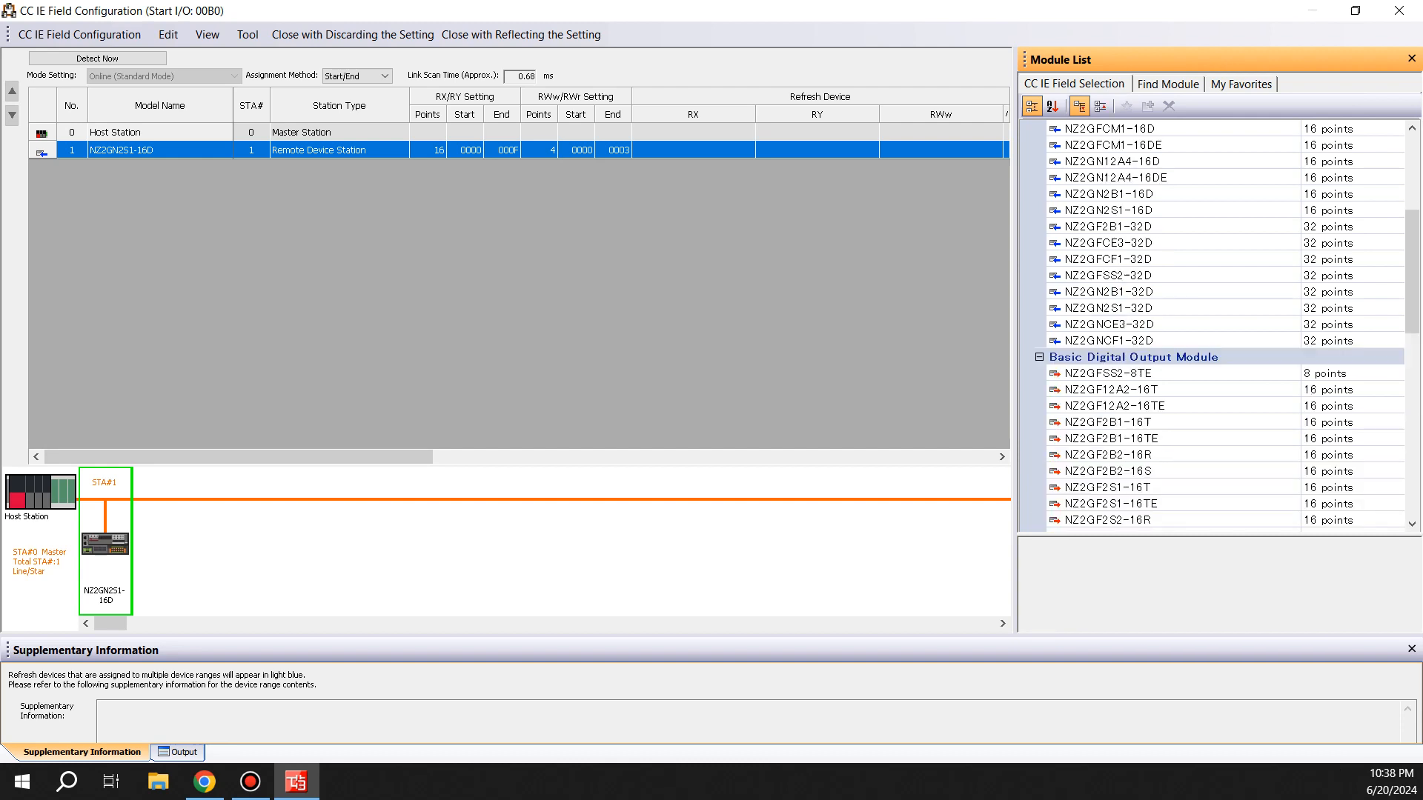
pyautogui.click(1119, 406)
pyautogui.scroll(-1, 1119, 444)
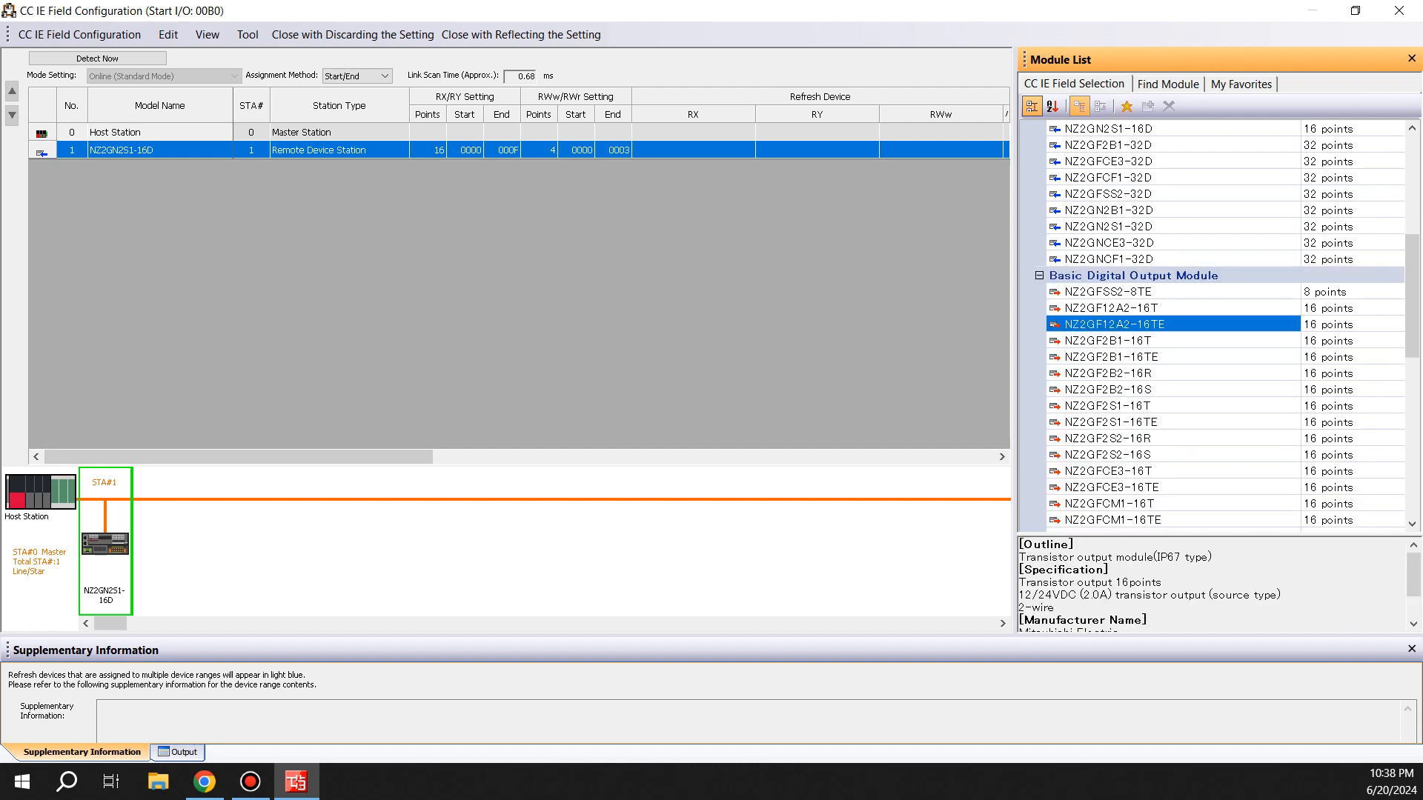
pyautogui.click(1119, 487)
pyautogui.scroll(-2, 1119, 487)
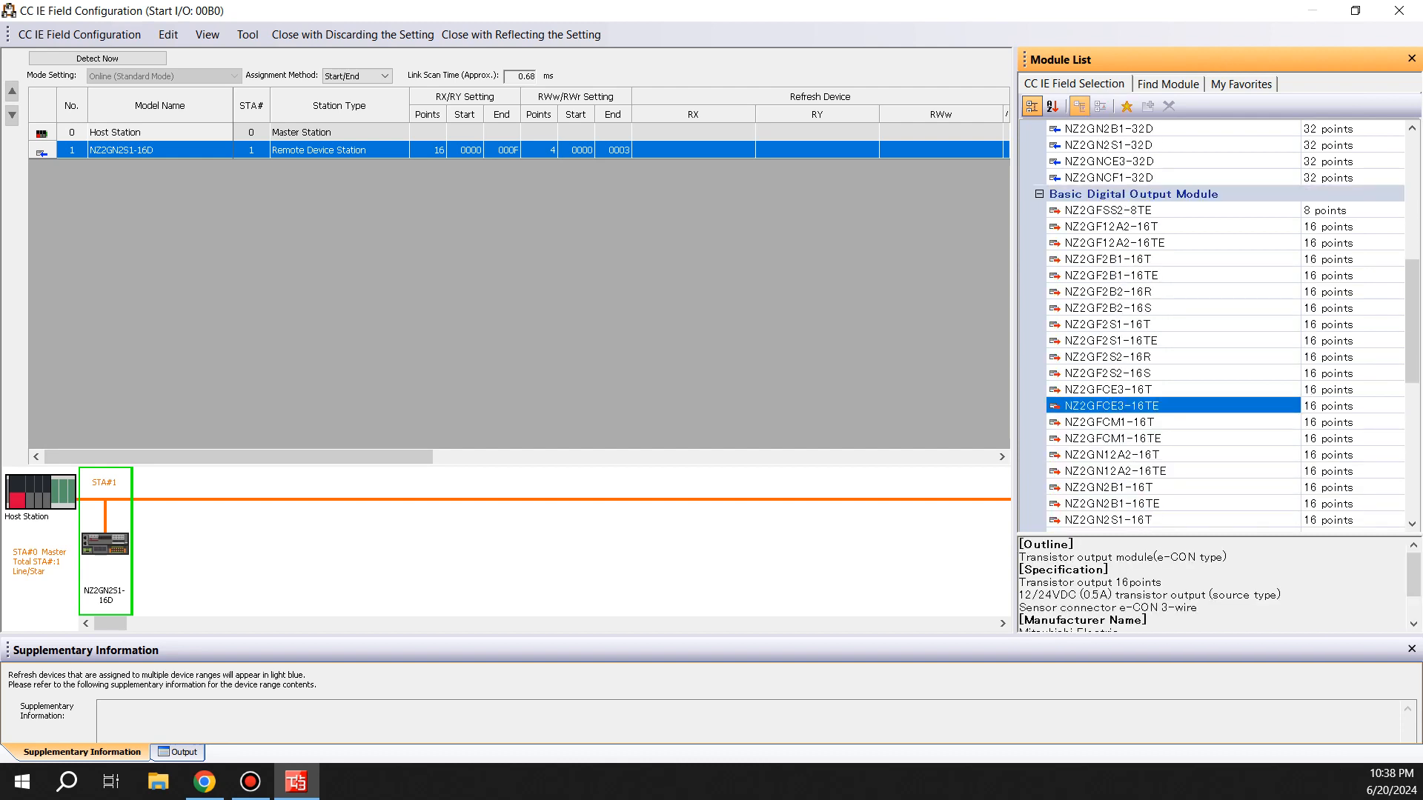
pyautogui.moveTo(1112, 504); pyautogui.dragTo(178, 548)
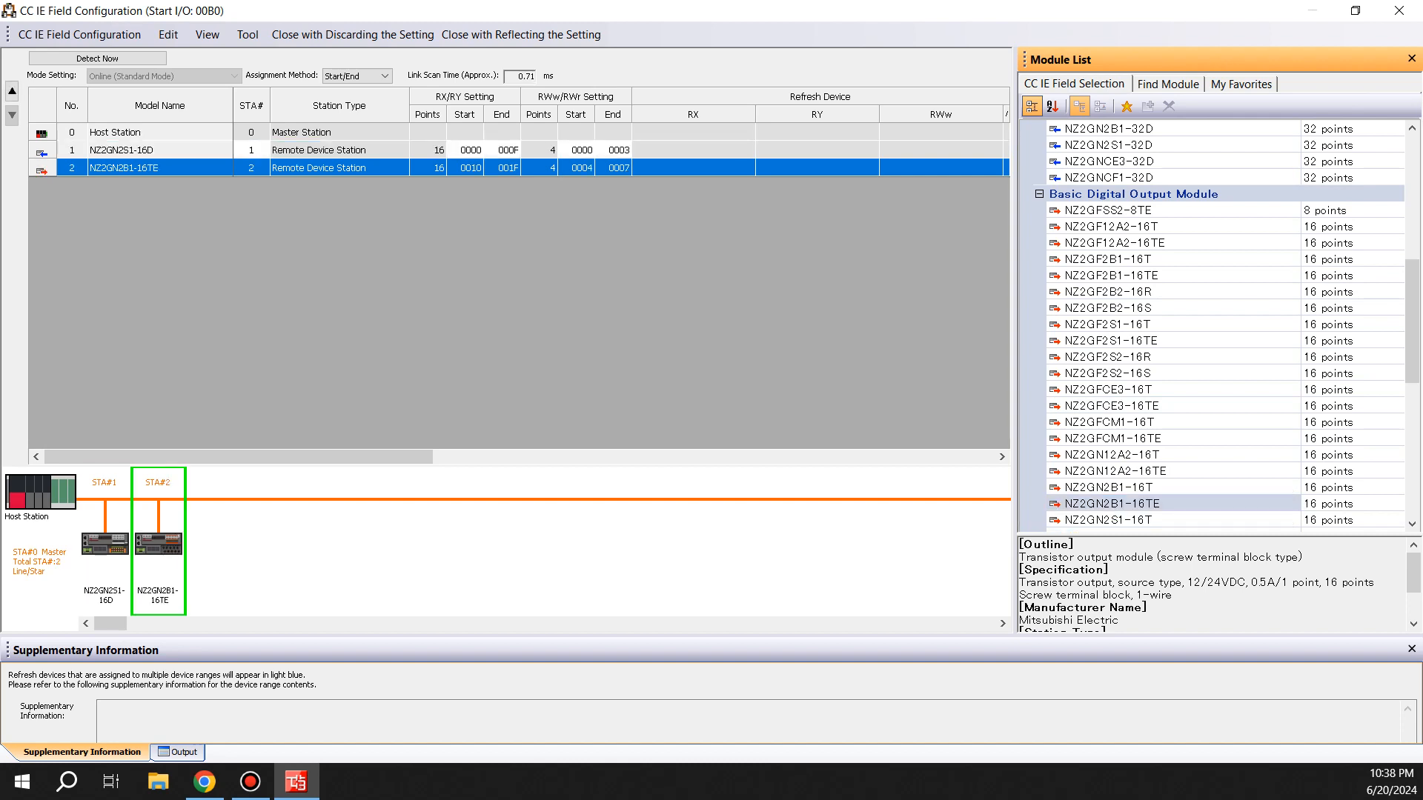
# Browse the module list categories and the General CC IE Field Module entries
pyautogui.click(1039, 194)
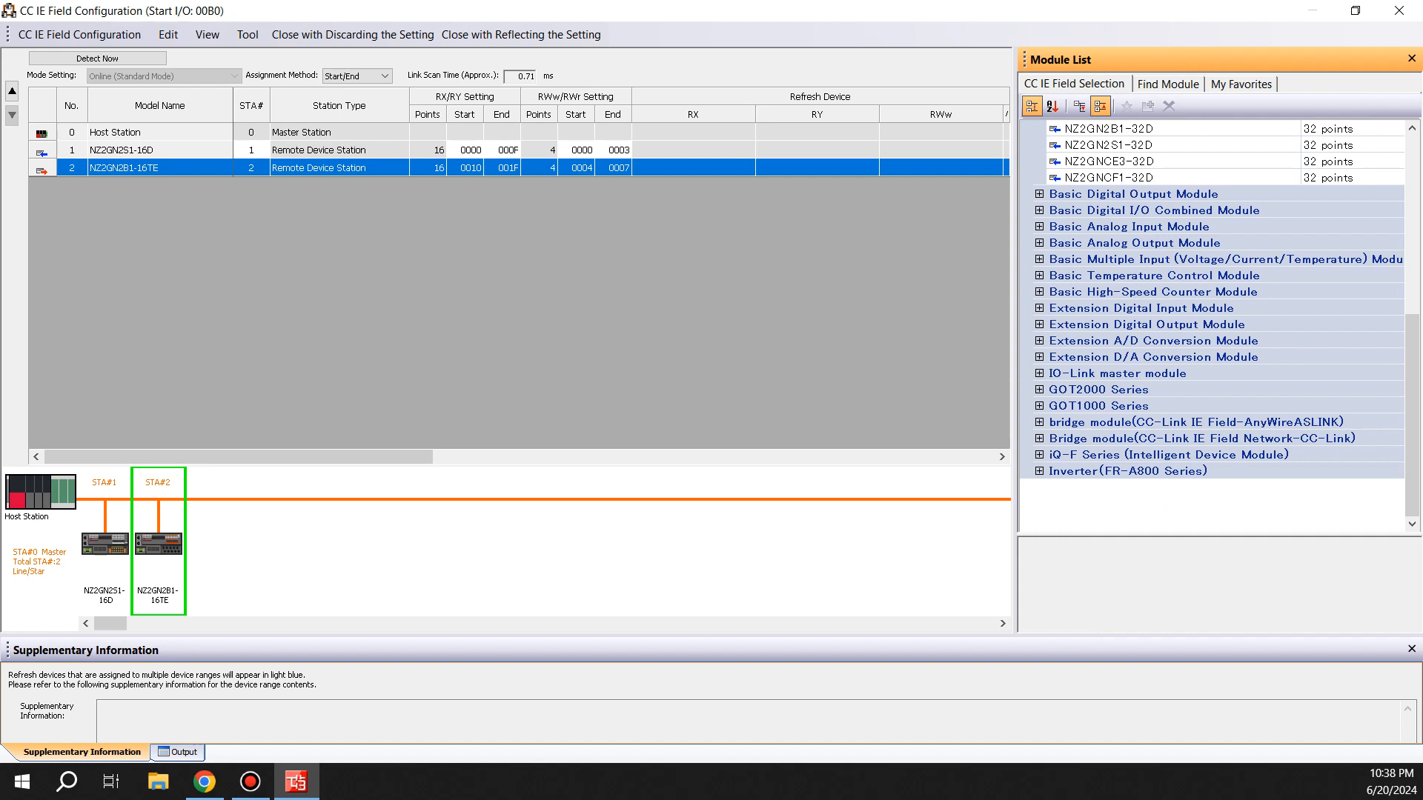
pyautogui.scroll(2, 1215, 326)
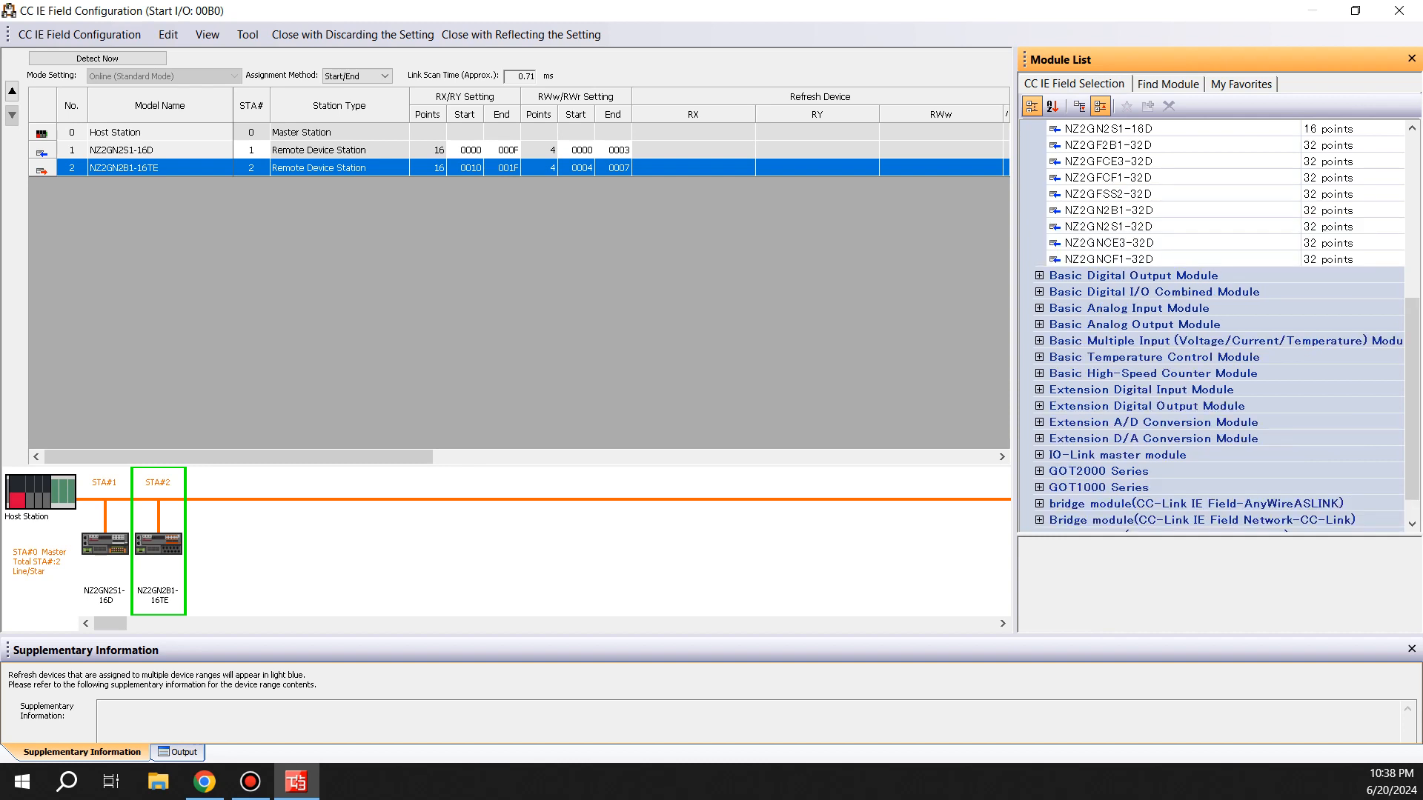
pyautogui.scroll(-1, 1215, 326)
pyautogui.scroll(4, 1215, 326)
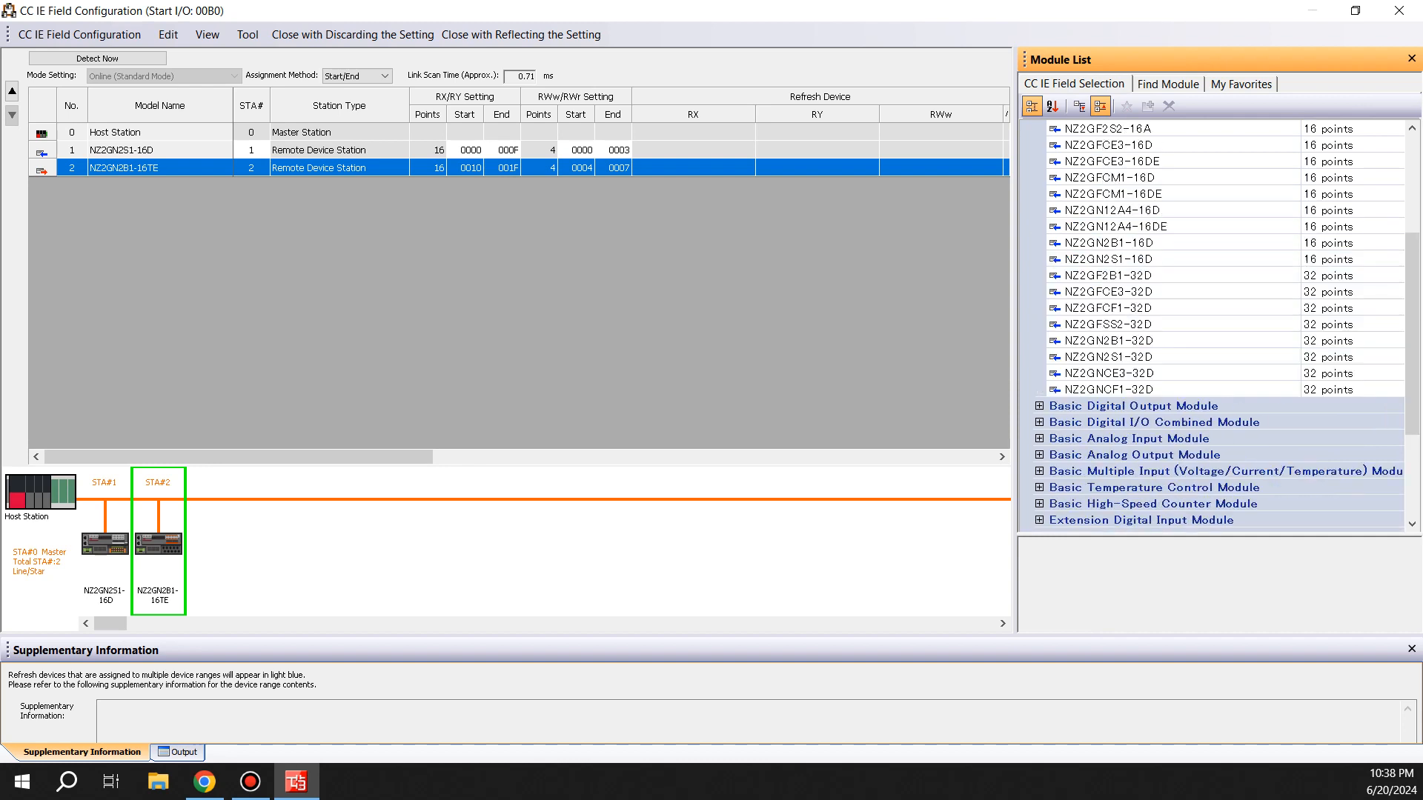
pyautogui.scroll(-3, 1216, 326)
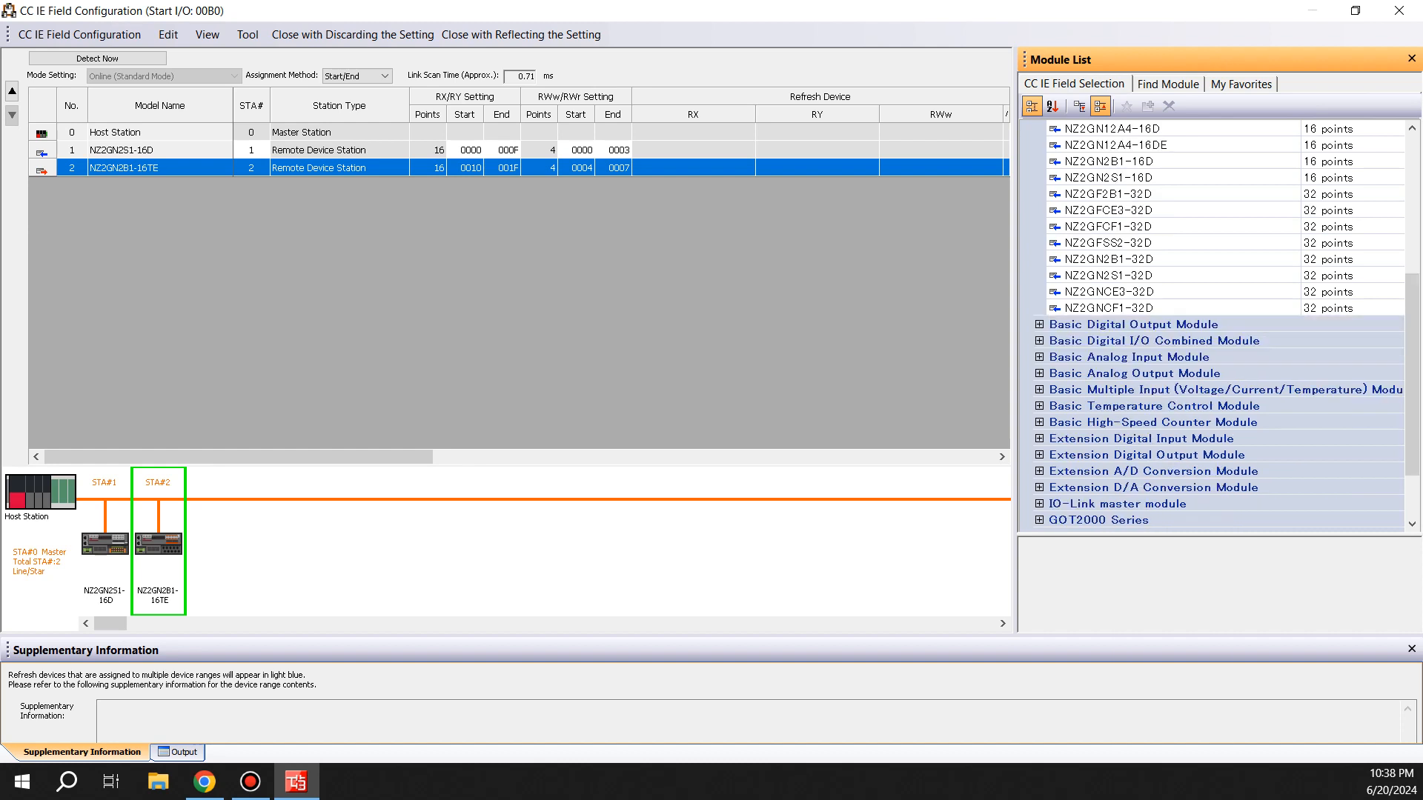
pyautogui.scroll(8, 1215, 326)
pyautogui.click(1039, 210)
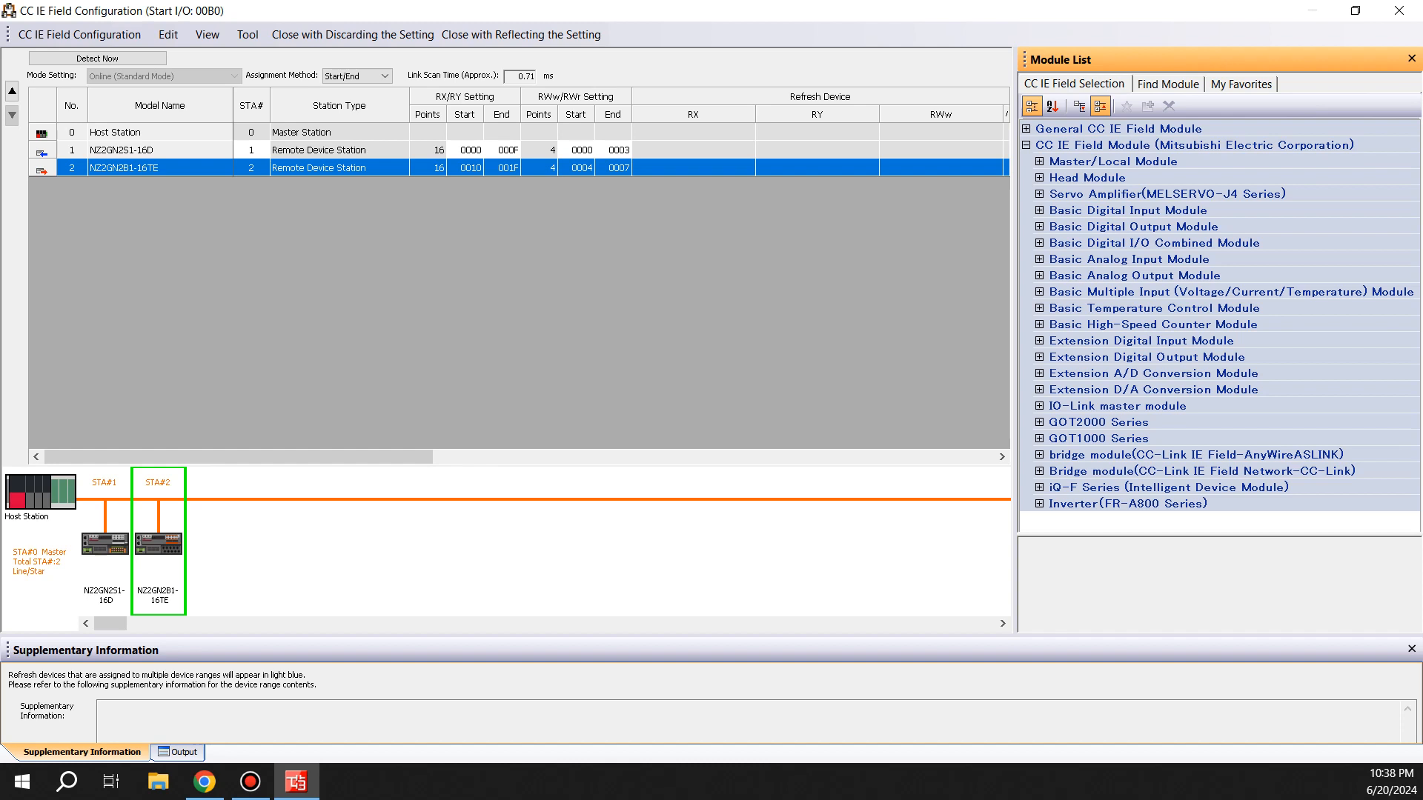
pyautogui.click(1080, 107)
pyautogui.click(1101, 107)
pyautogui.click(1079, 107)
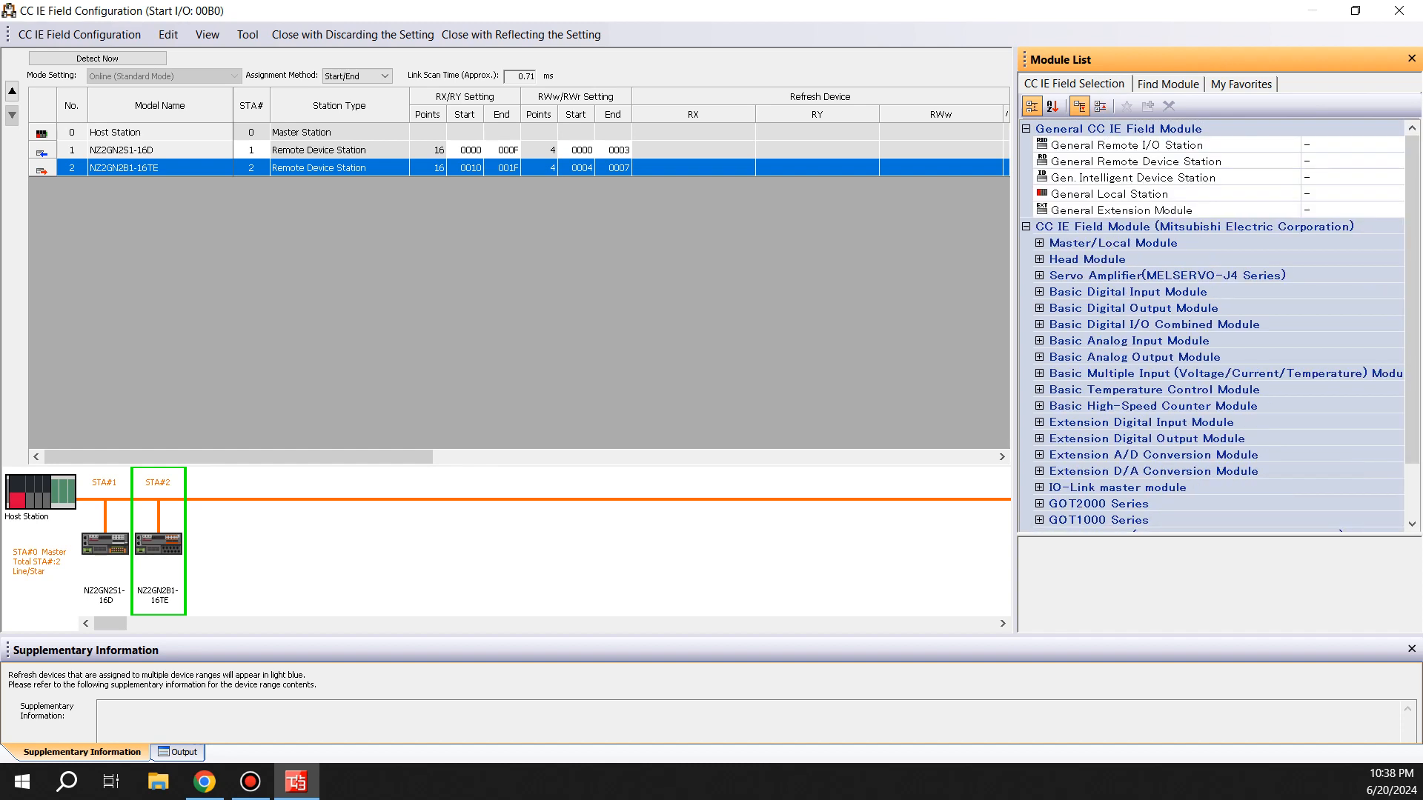
pyautogui.press('Down')
pyautogui.press('Down')
pyautogui.press('Down')
pyautogui.press('Down')
pyautogui.press('Down')
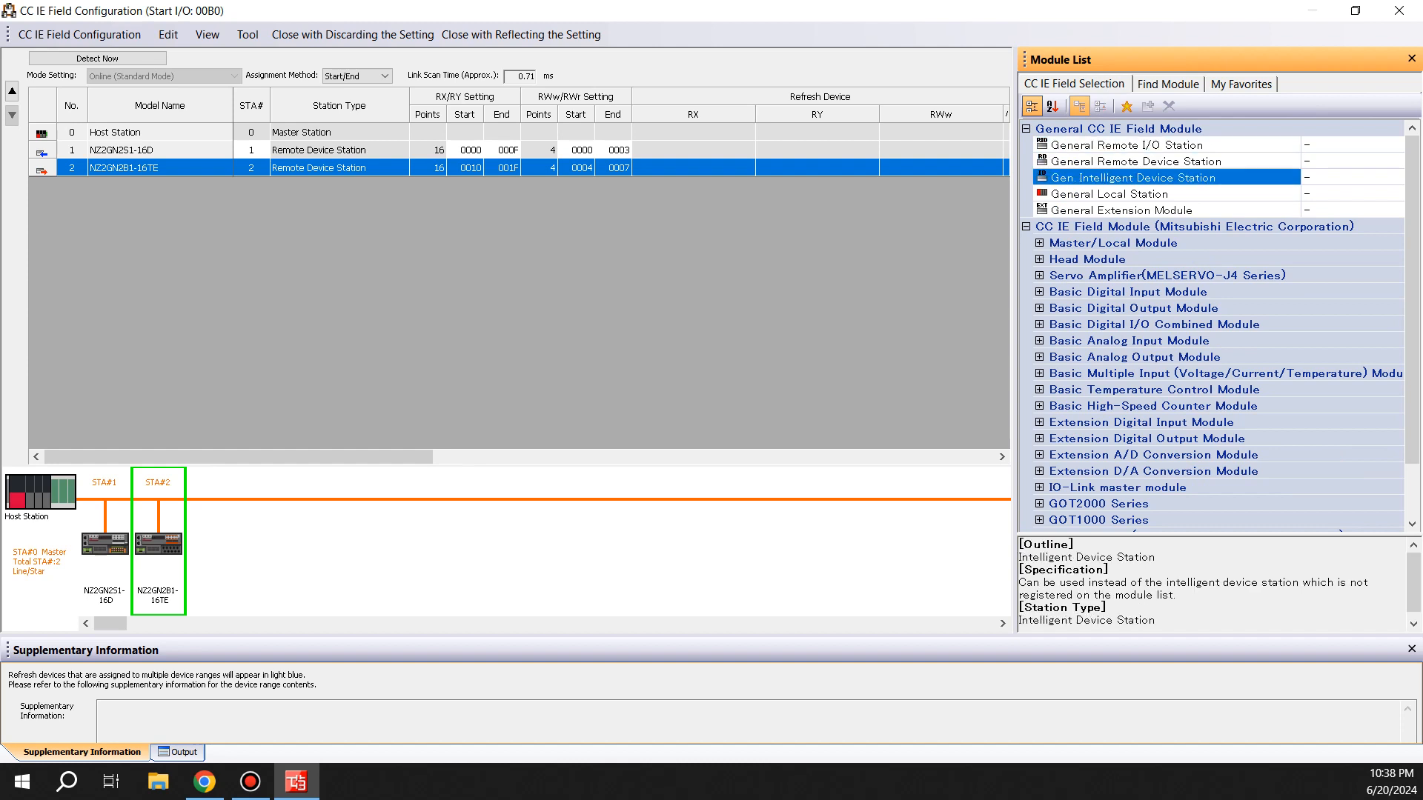
# Search the module list for 16DTE and add the NZ2GFSS2-16DTE safety I/O module as station 3
pyautogui.click(1168, 84)
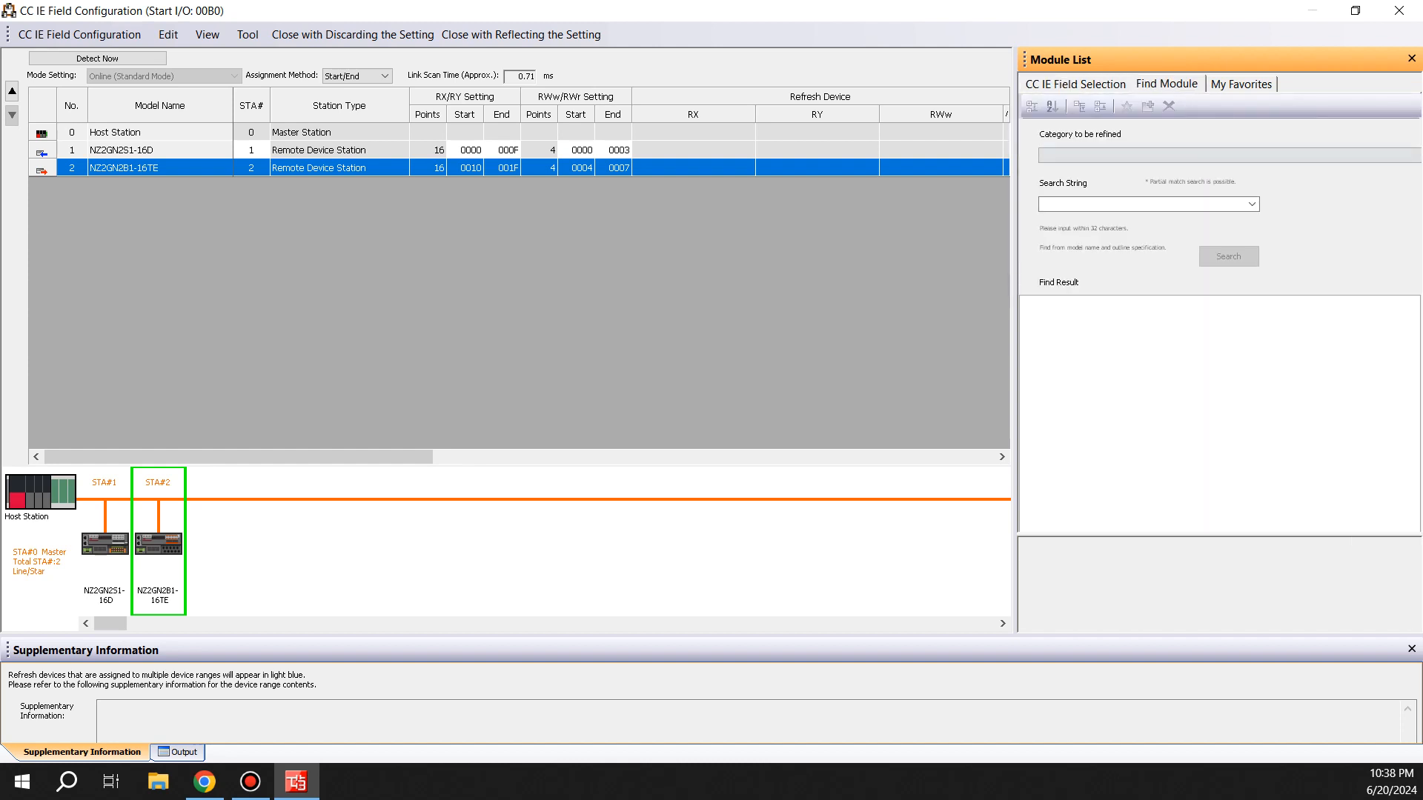
pyautogui.click(1144, 205)
pyautogui.write('1')
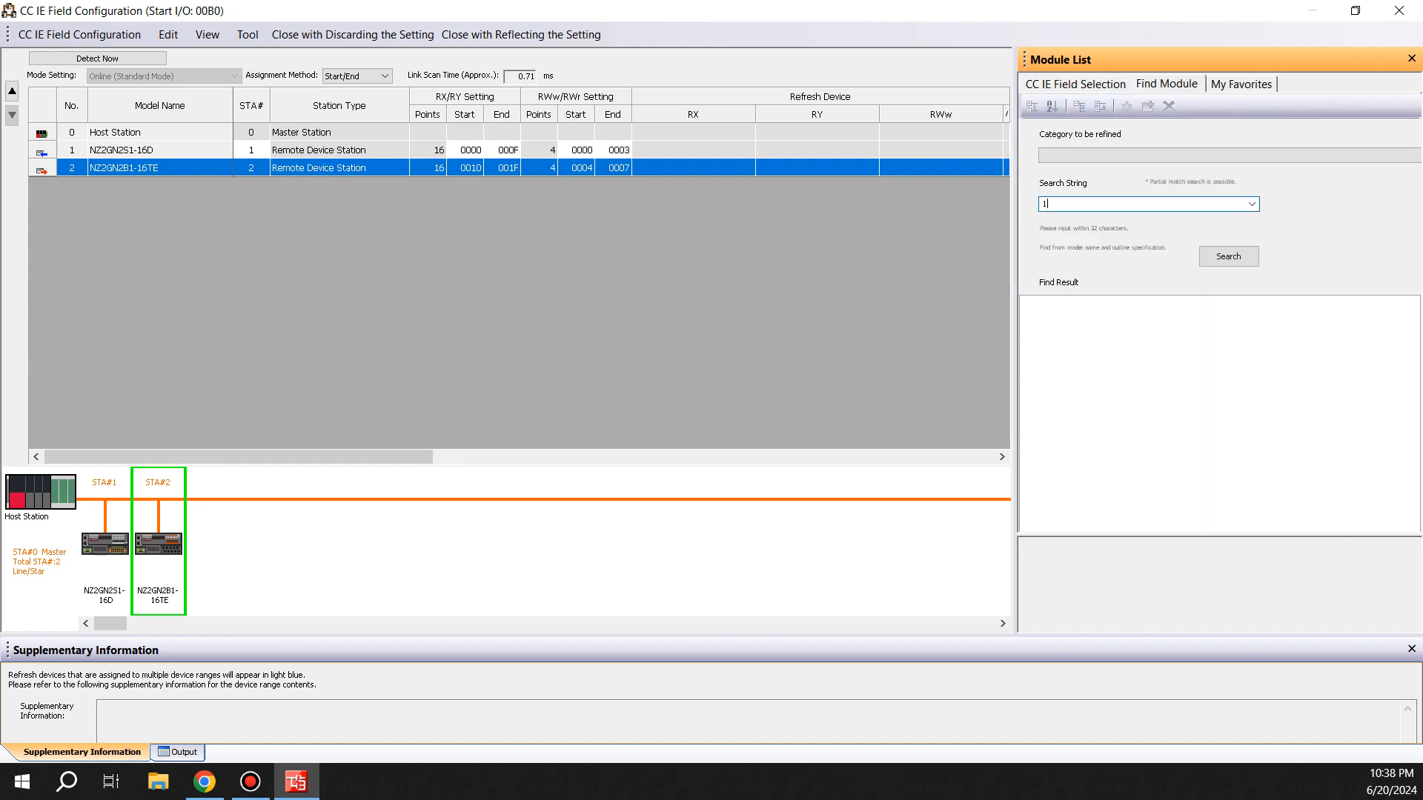
pyautogui.write('6DTE')
pyautogui.press('Return')
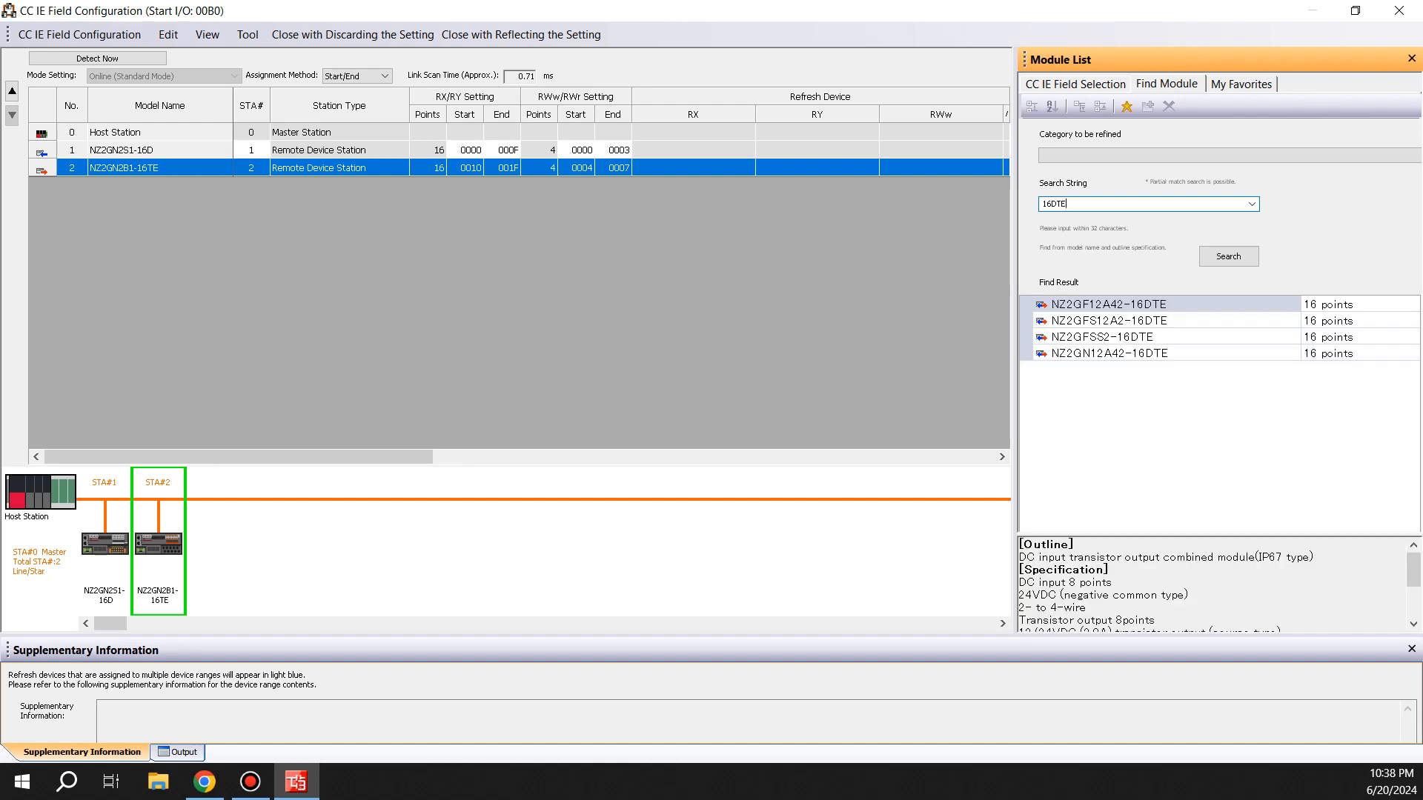
pyautogui.click(1102, 337)
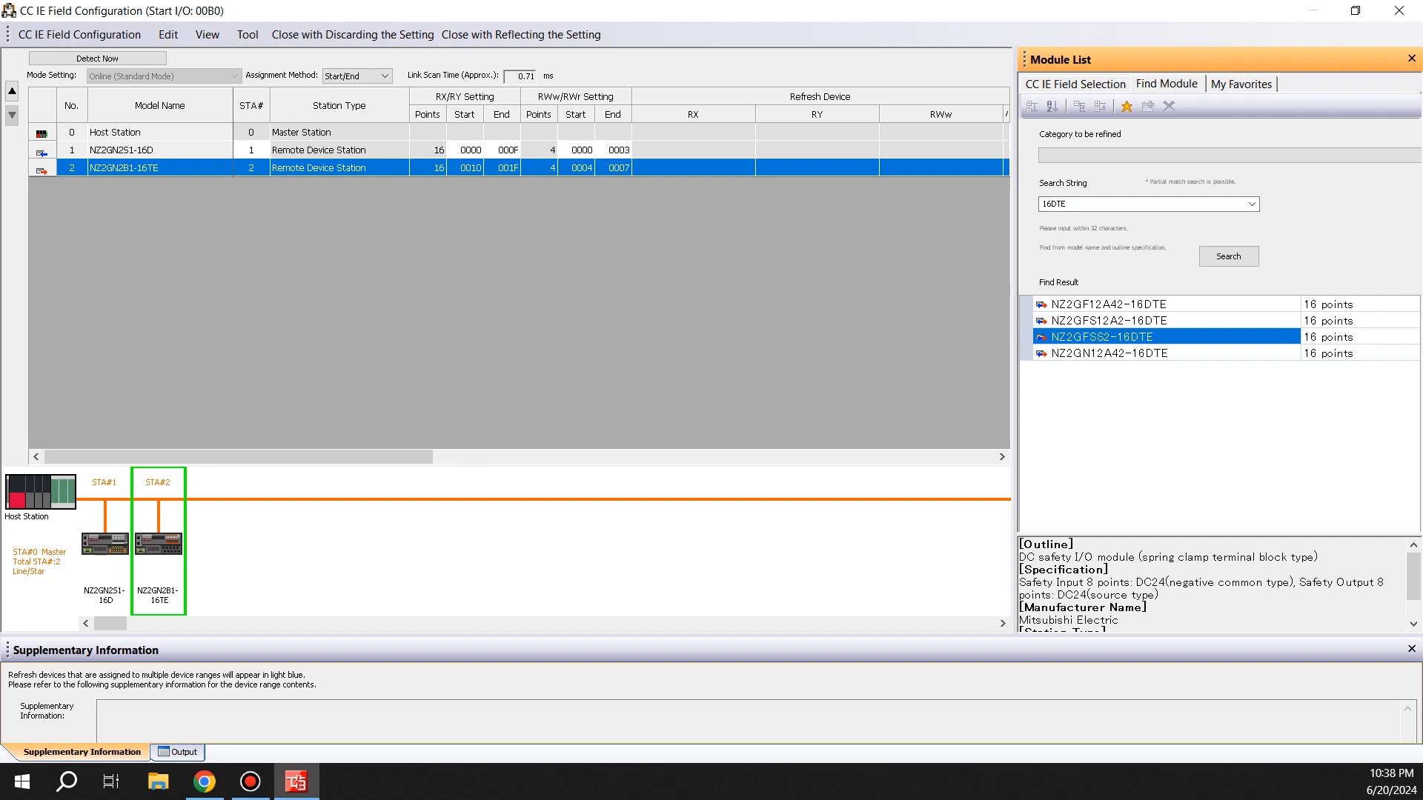
pyautogui.moveTo(1102, 337); pyautogui.dragTo(212, 545)
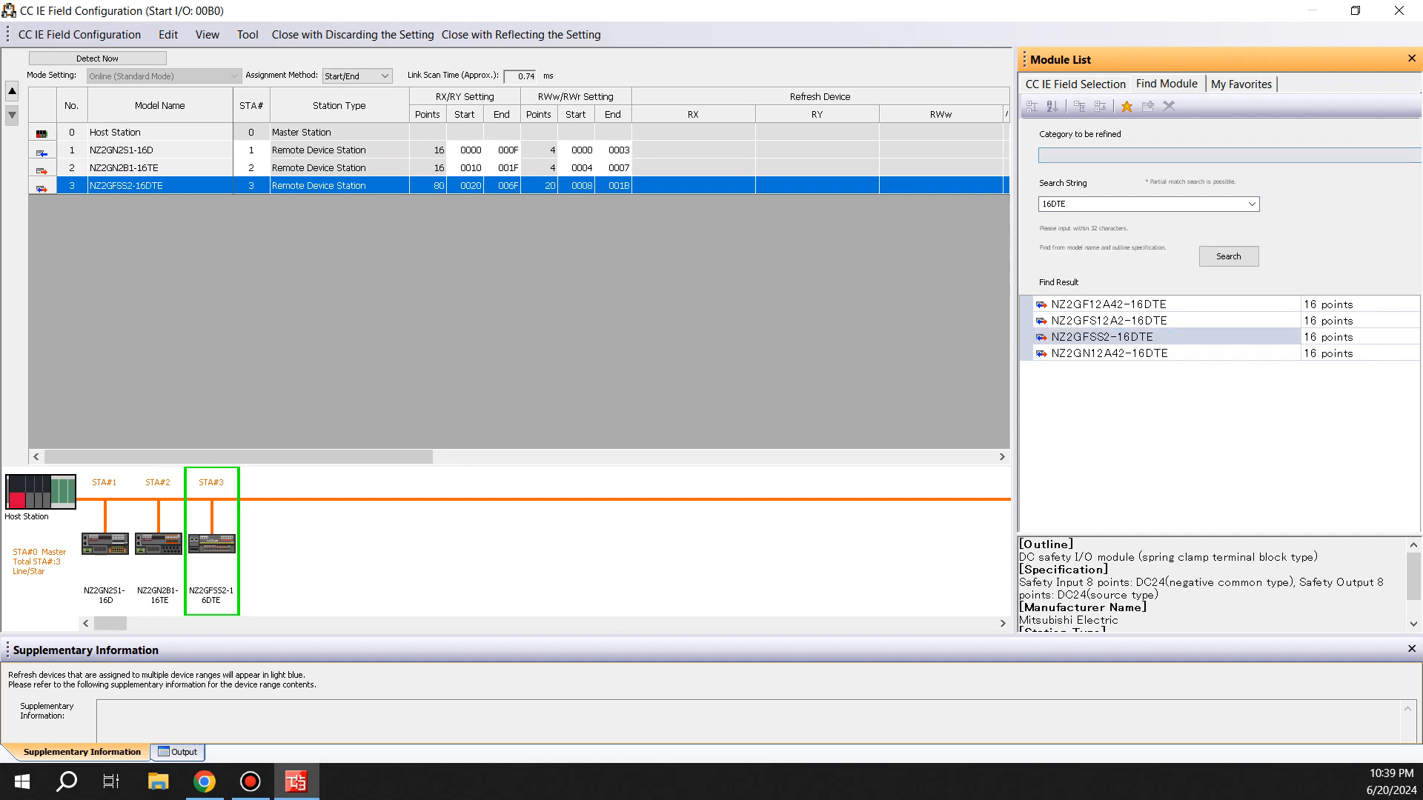
# Add the FR-A800-GF inverter from the Inverter (FR-A800 Series) group to the network as station 4
pyautogui.click(1074, 84)
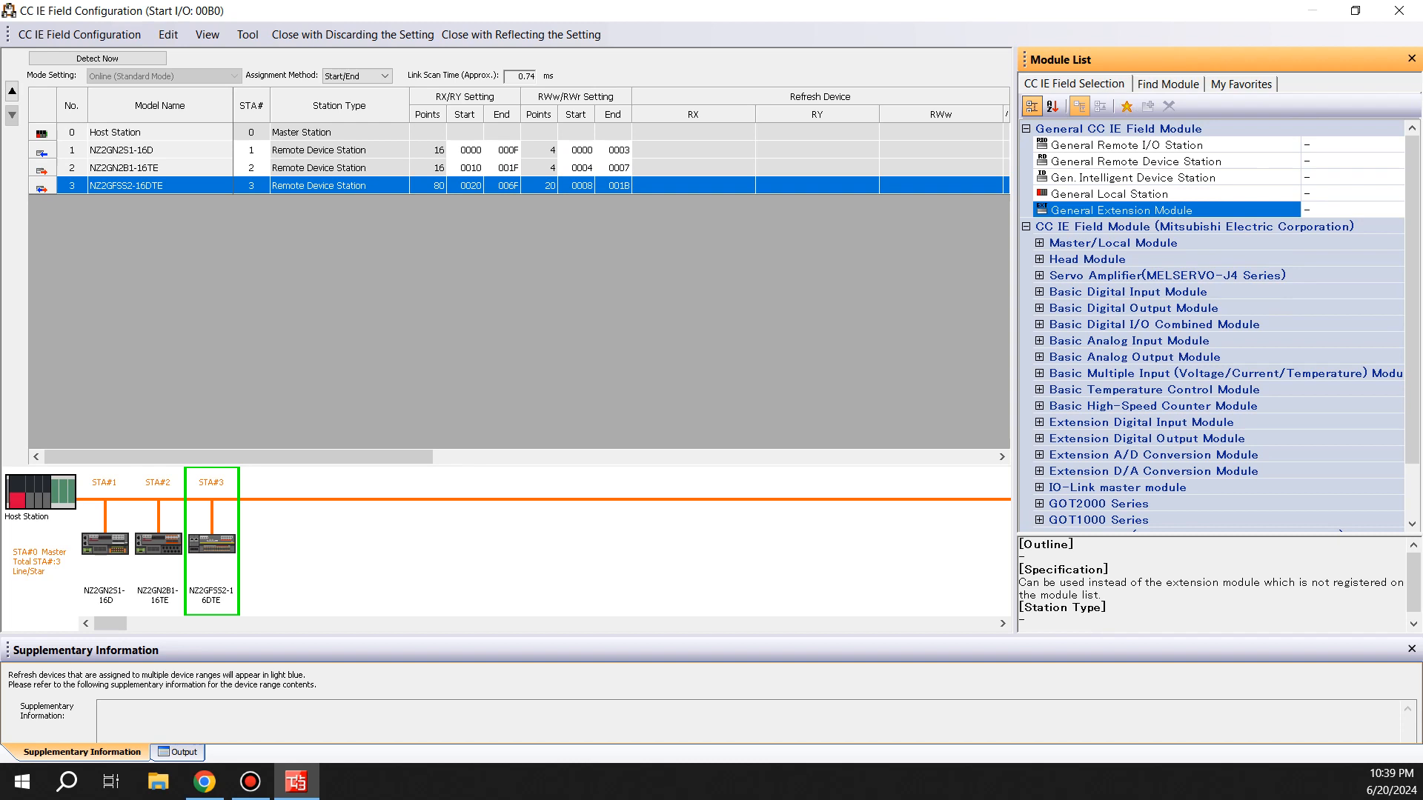
pyautogui.click(1040, 276)
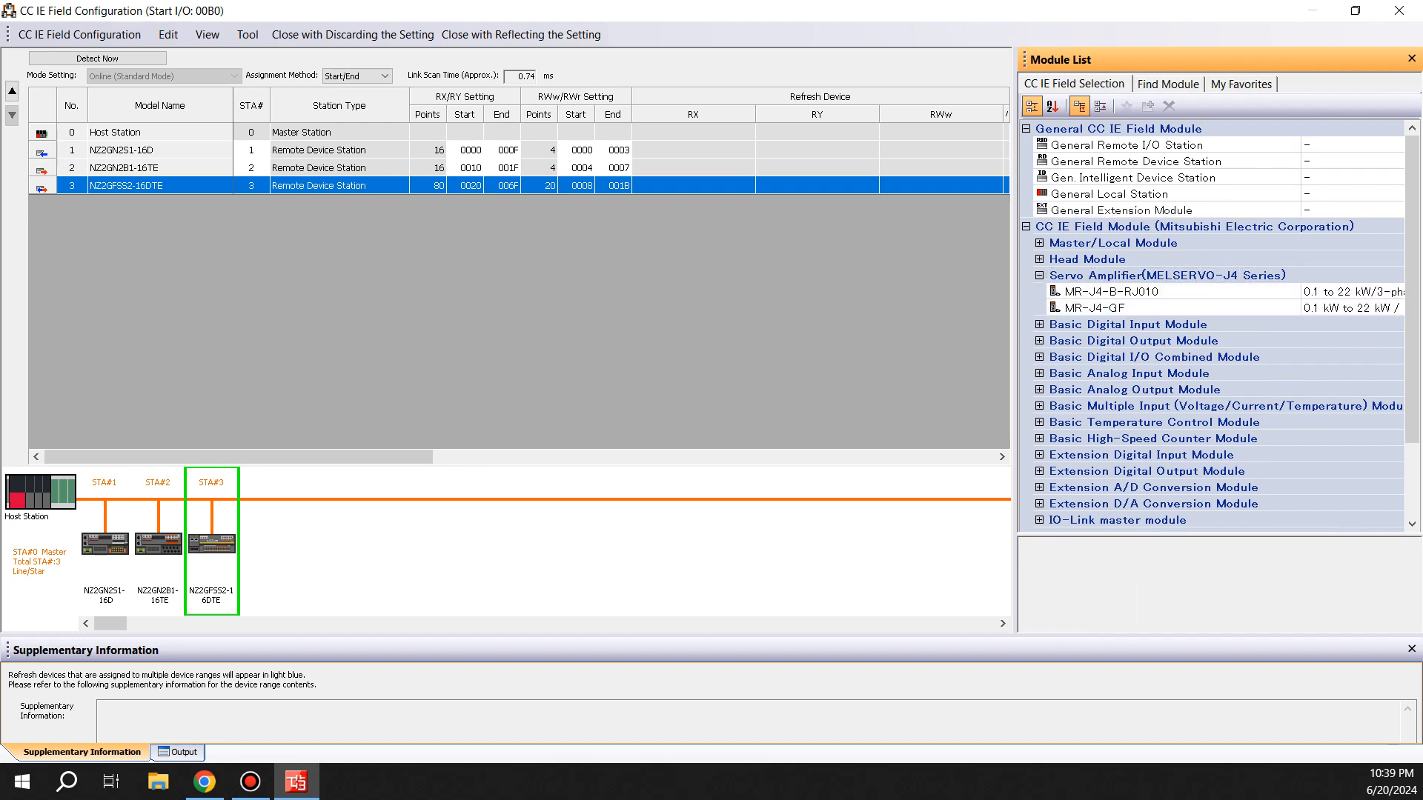
pyautogui.scroll(-2, 1215, 326)
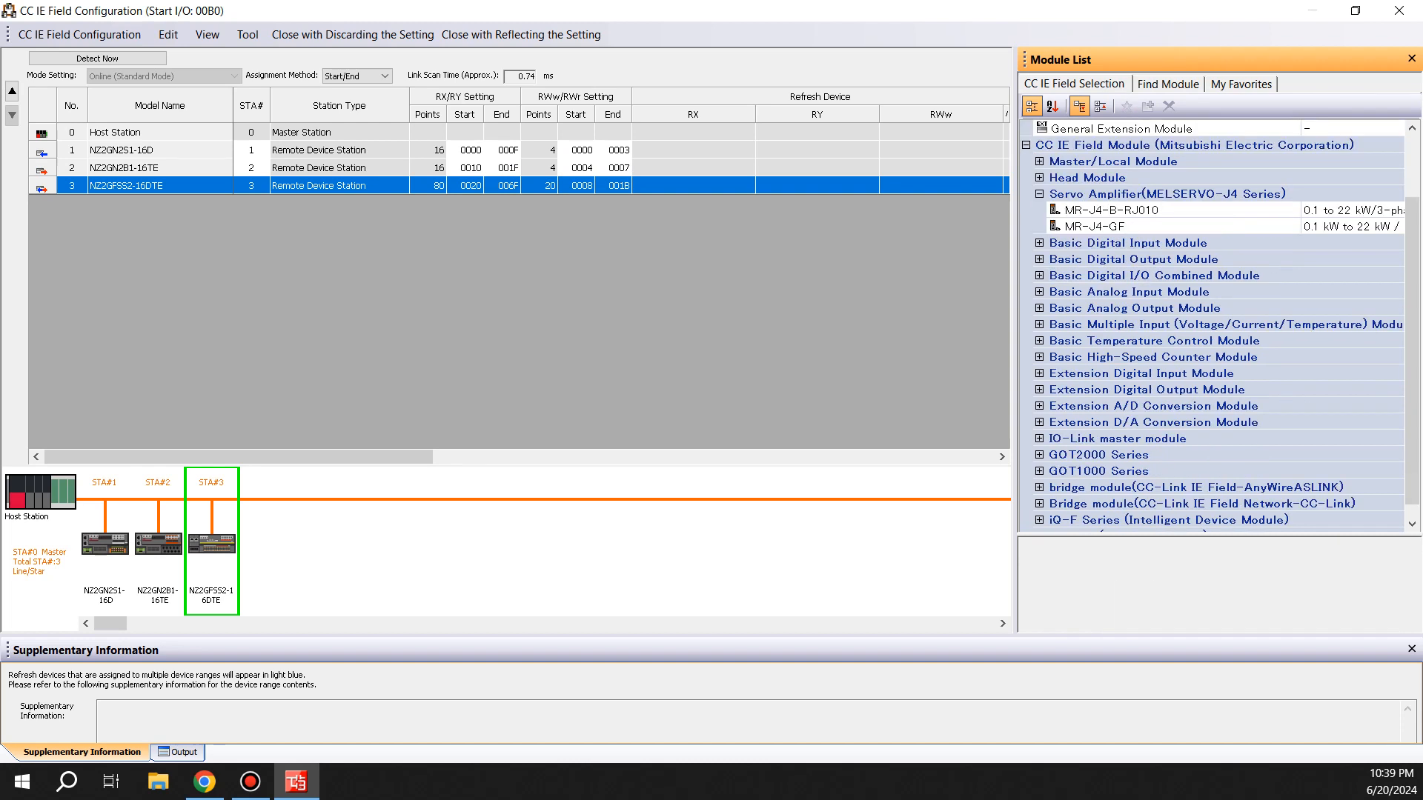
pyautogui.scroll(-1, 1216, 326)
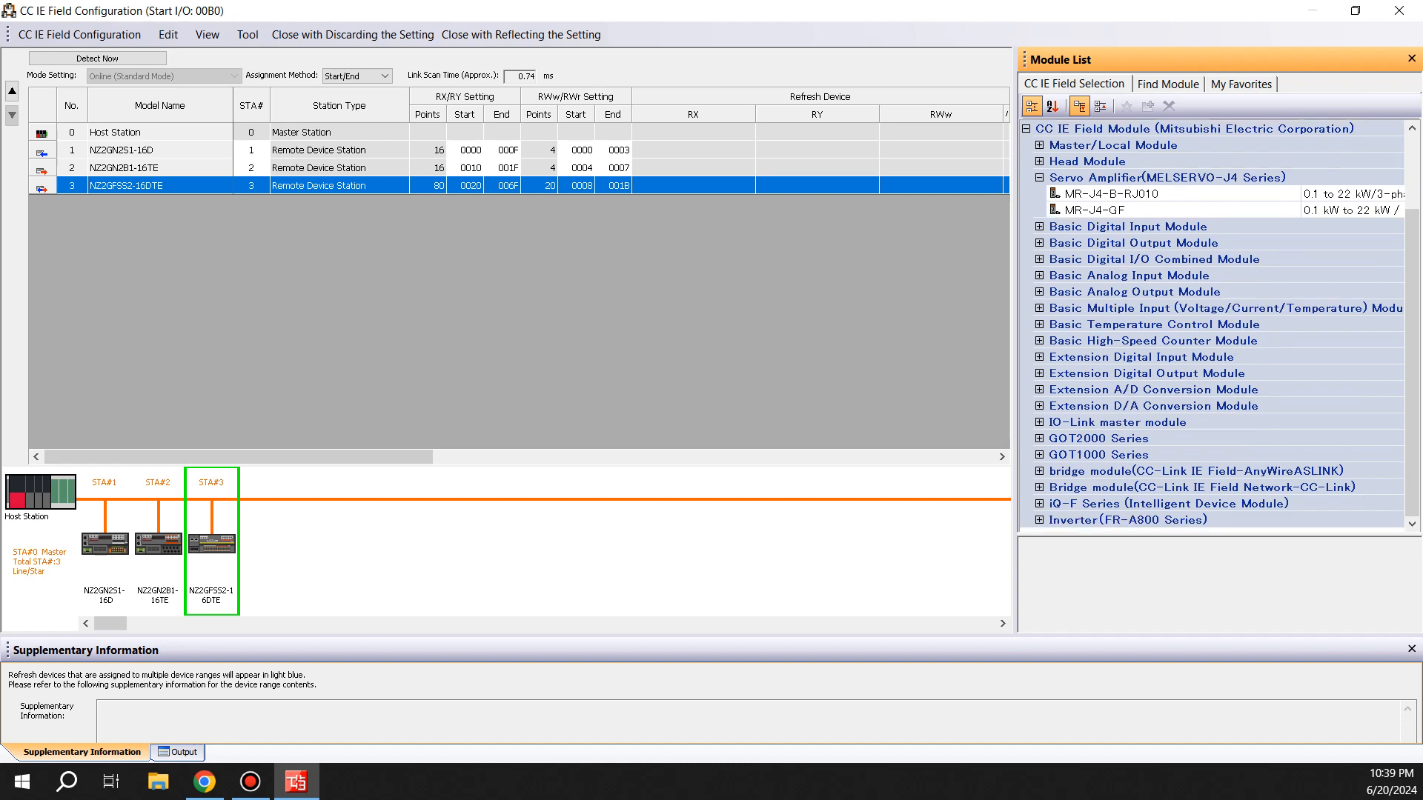
pyautogui.click(1040, 520)
pyautogui.moveTo(1101, 520); pyautogui.dragTo(474, 548)
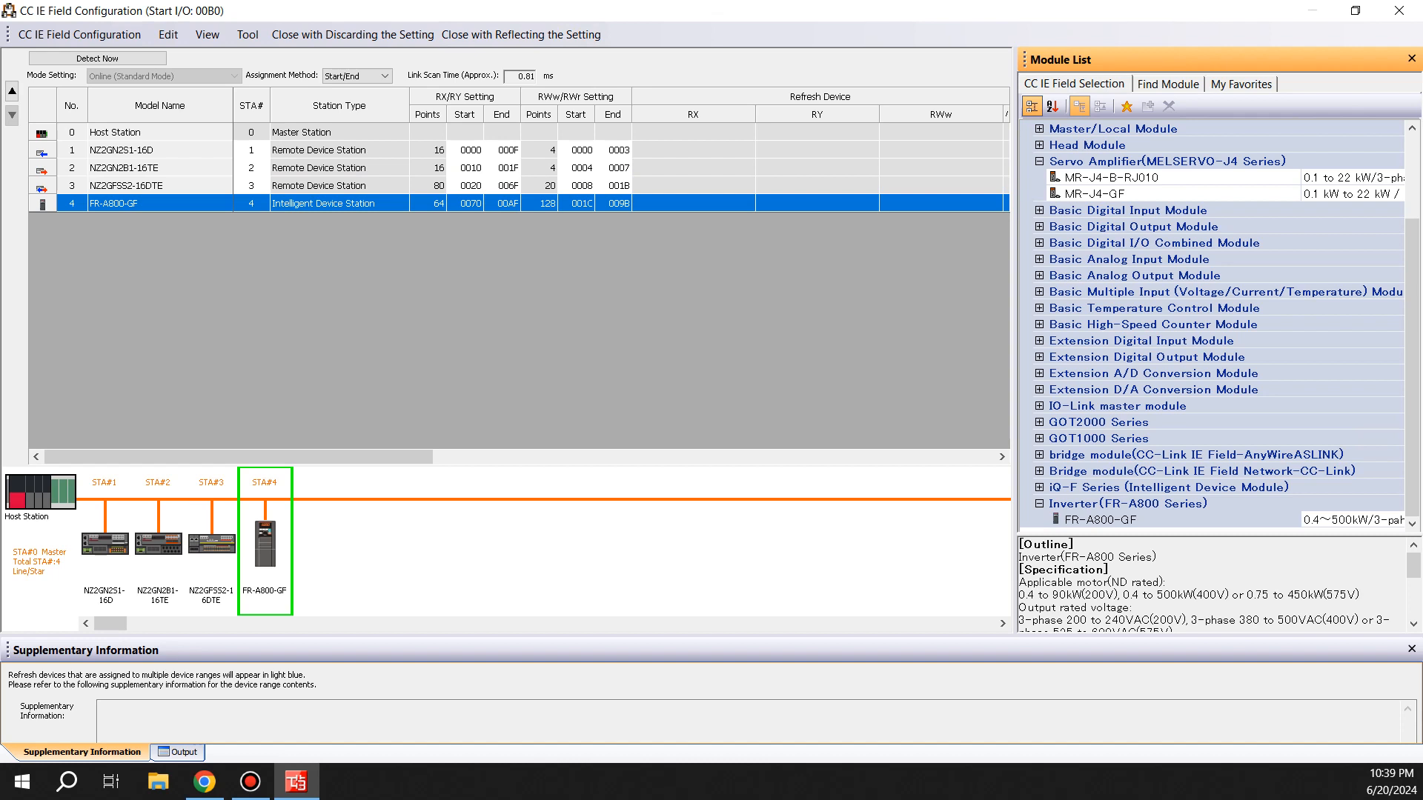
pyautogui.click(466, 151)
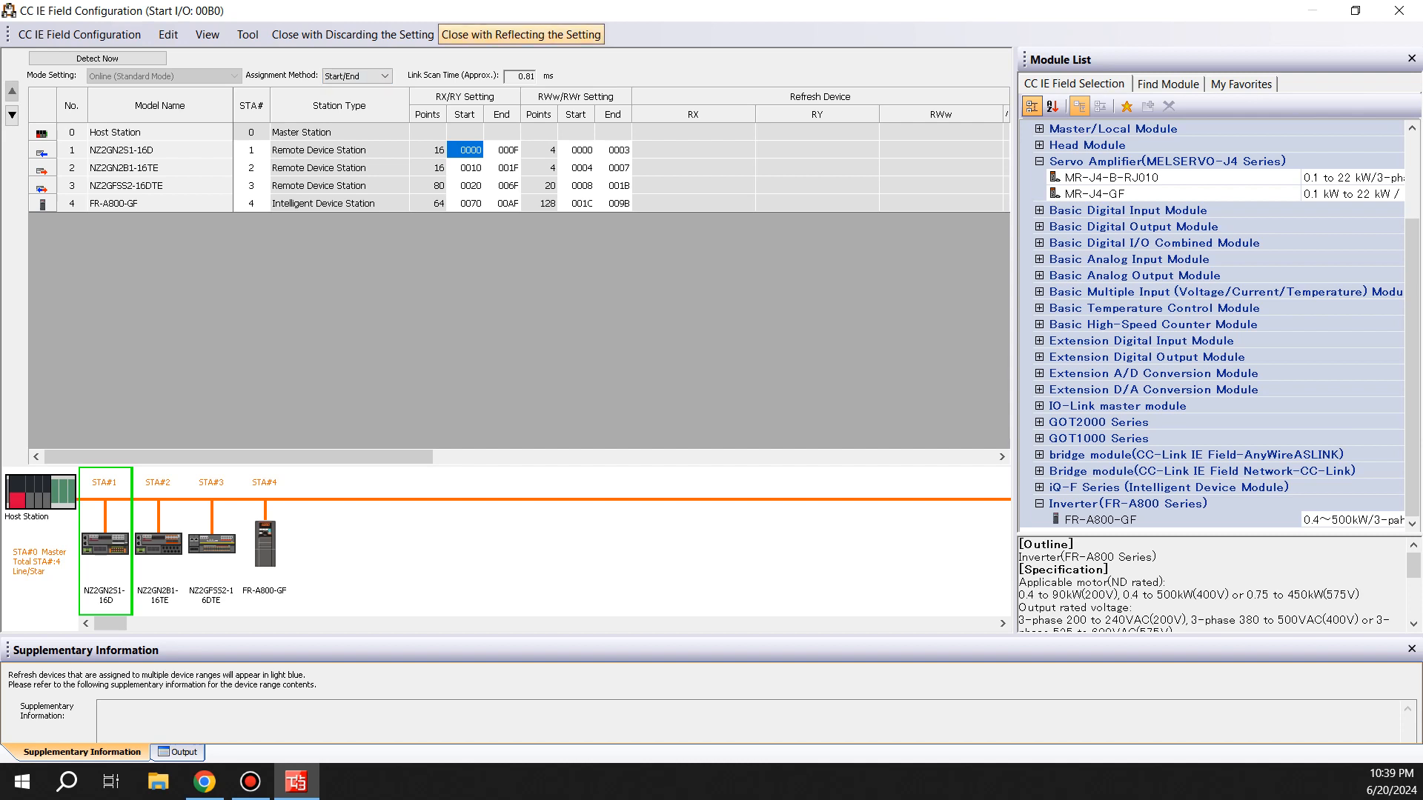
# Close the network configuration reflecting the settings and apply the RJ71GF11-T2 module parameters
pyautogui.click(521, 34)
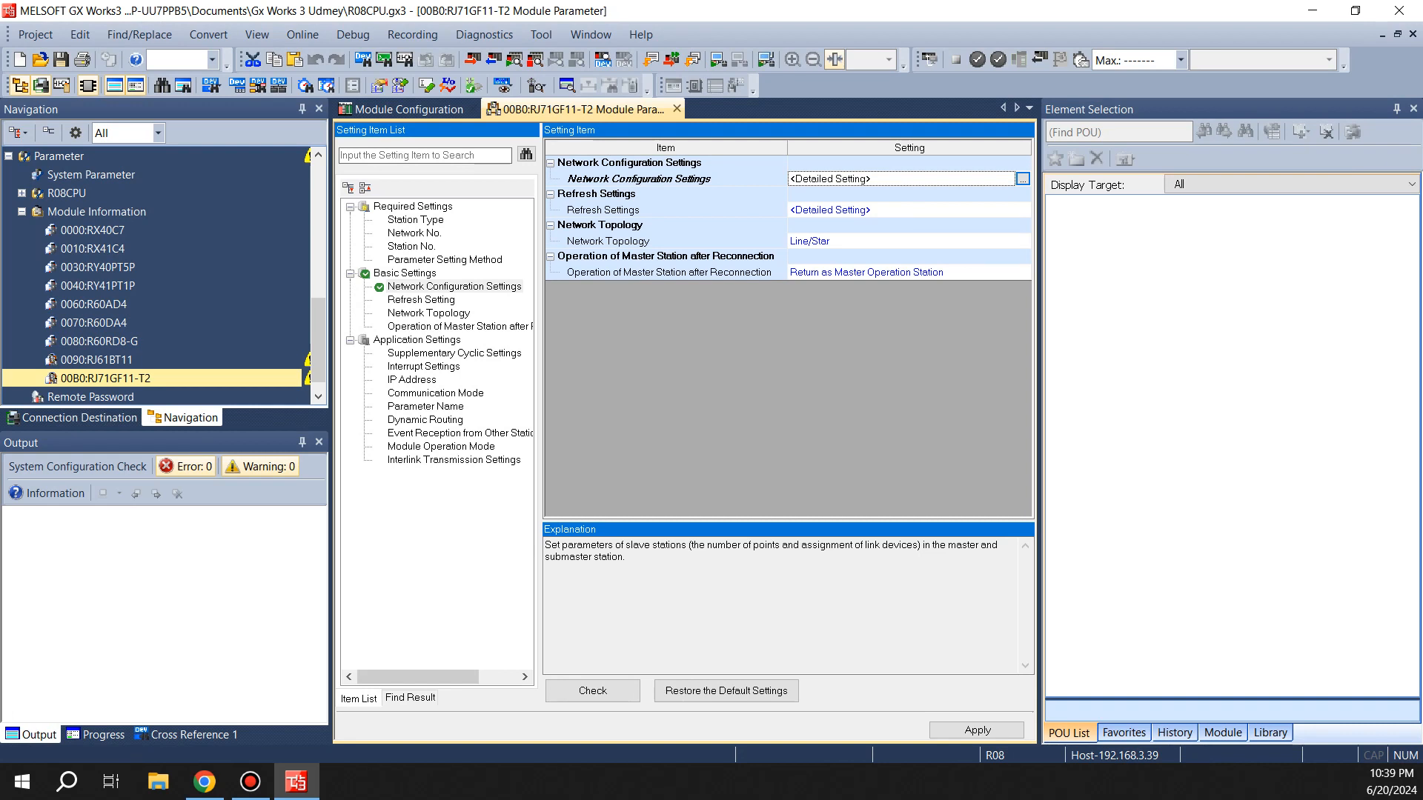
pyautogui.click(96, 360)
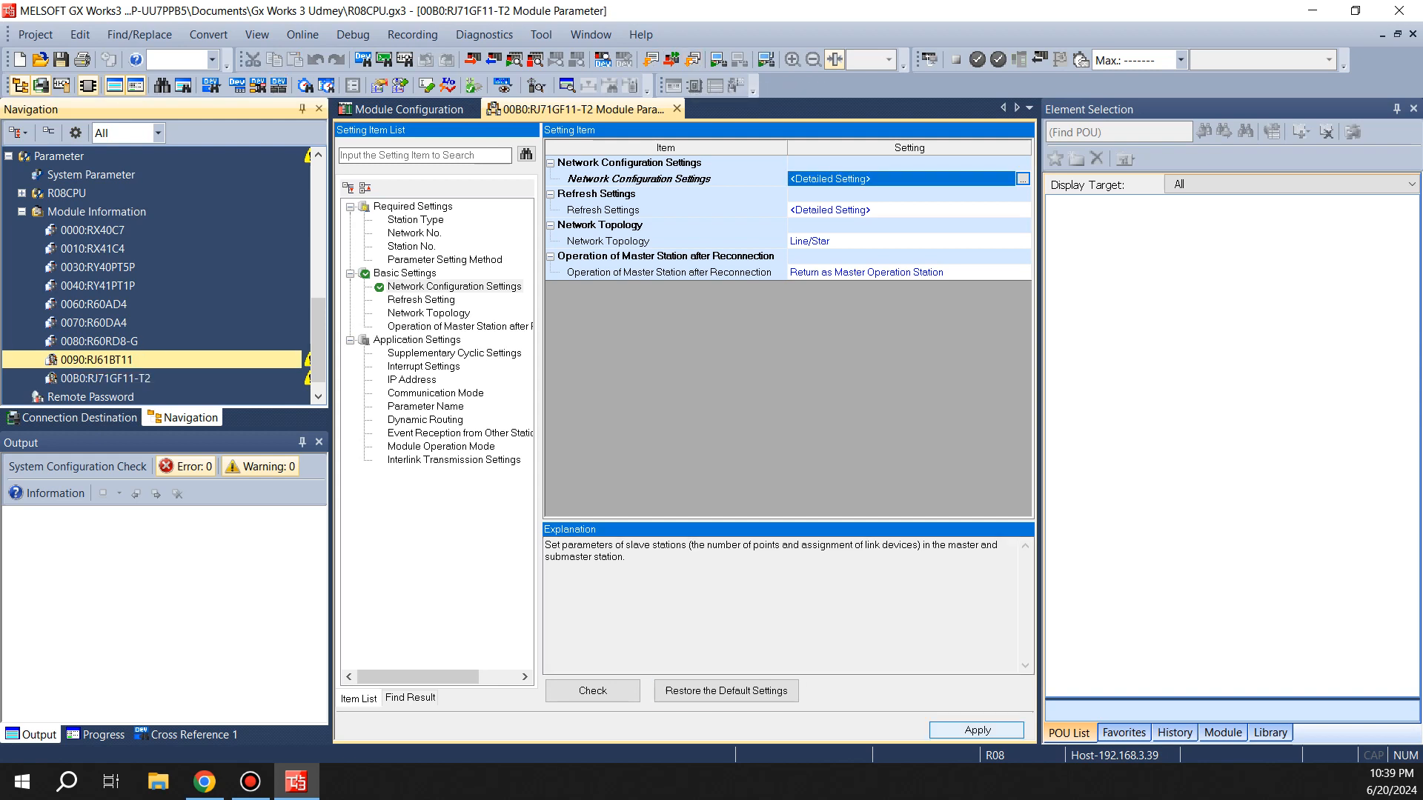
pyautogui.click(977, 730)
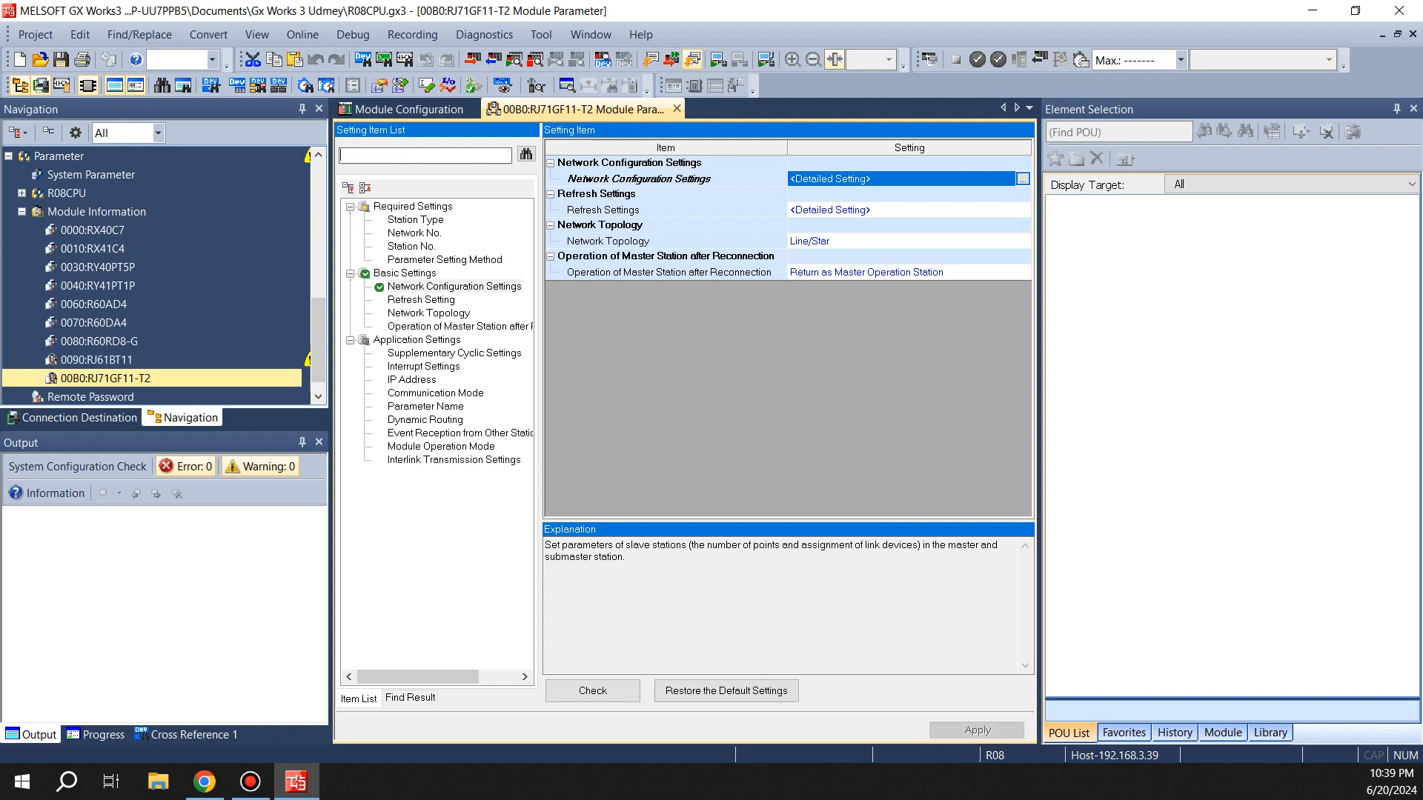
# Run Rebuild All on the project and confirm it
pyautogui.click(692, 59)
pyautogui.click(812, 503)
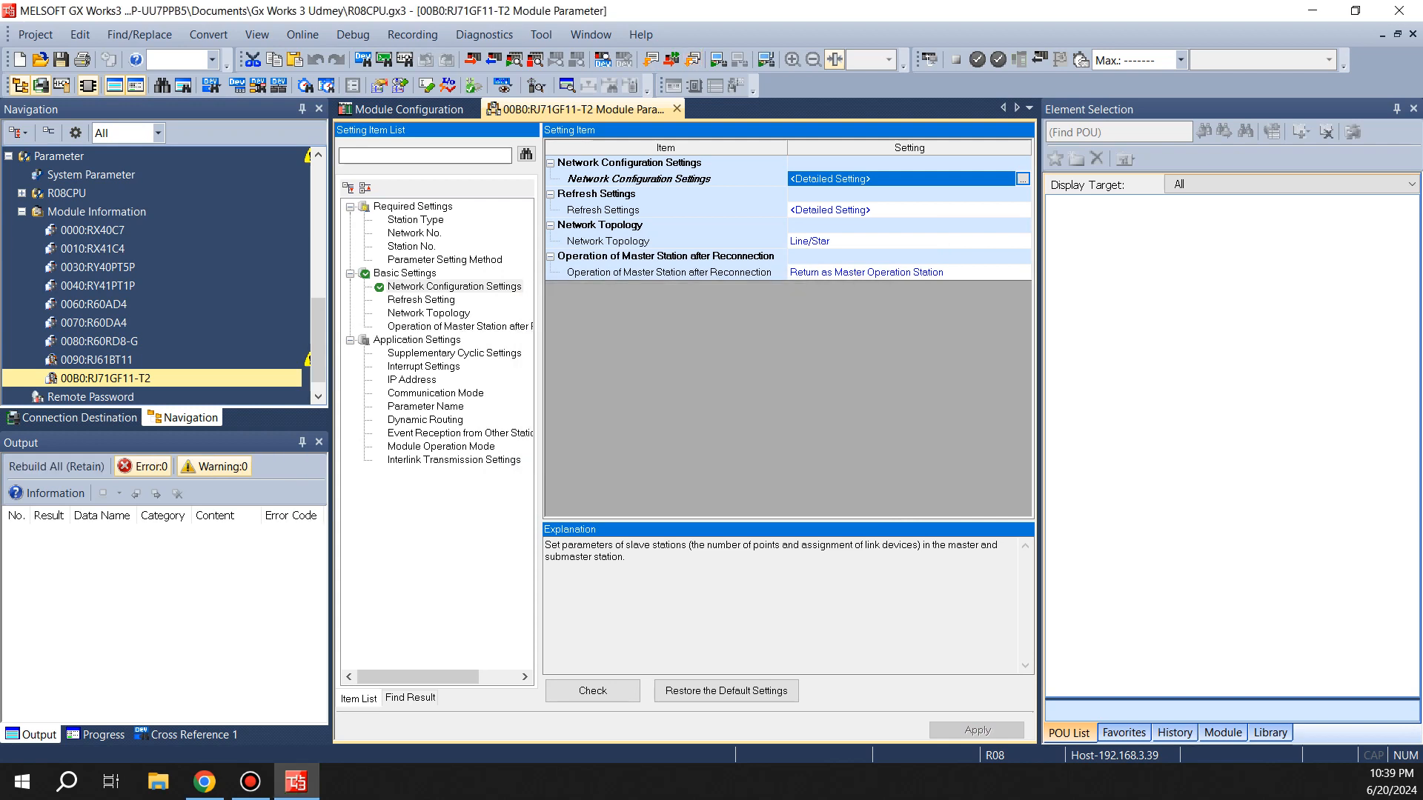
# Open and examine the RJ61BT11 module parameters, including its basic and link refresh settings
pyautogui.click(96, 361)
pyautogui.click(105, 379)
pyautogui.click(96, 361)
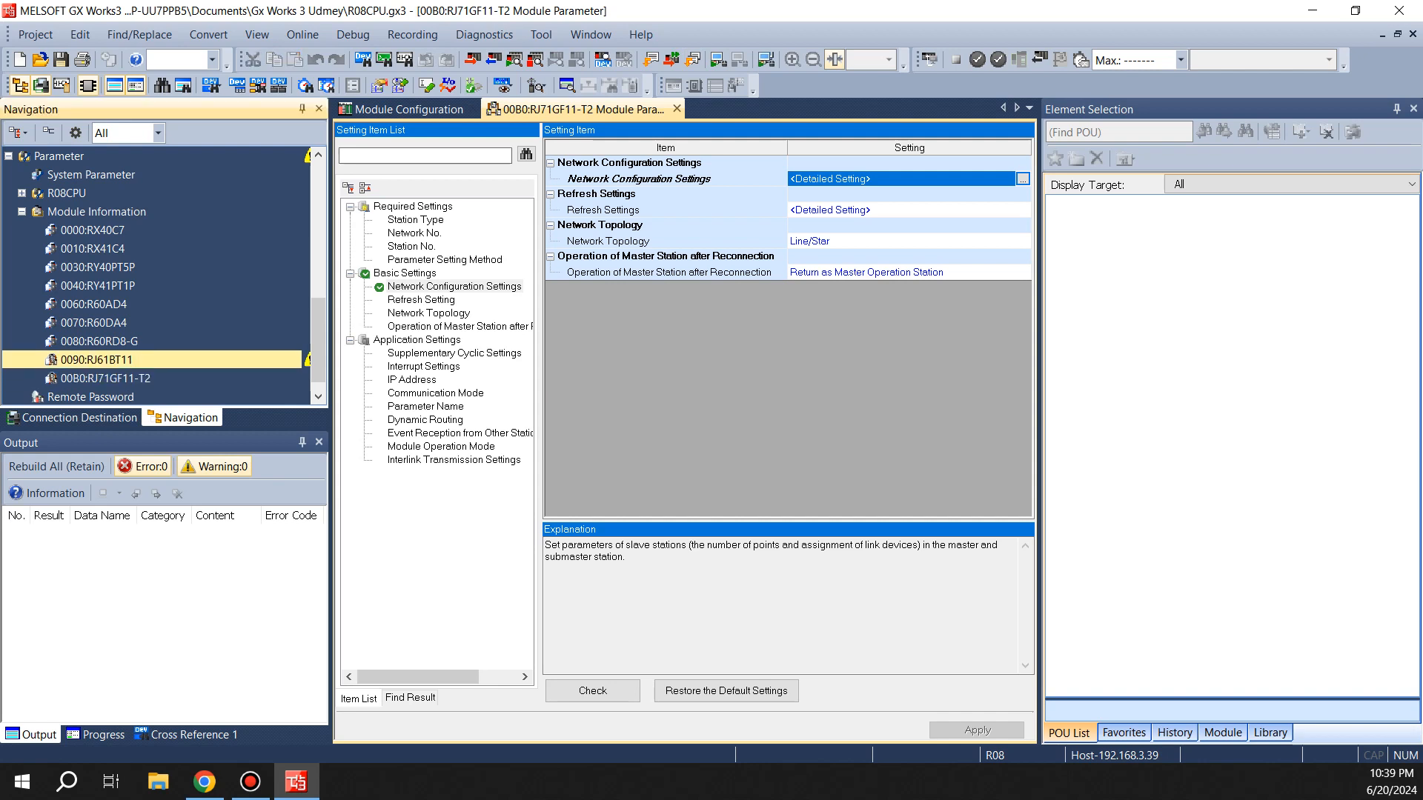
pyautogui.doubleClick(97, 360)
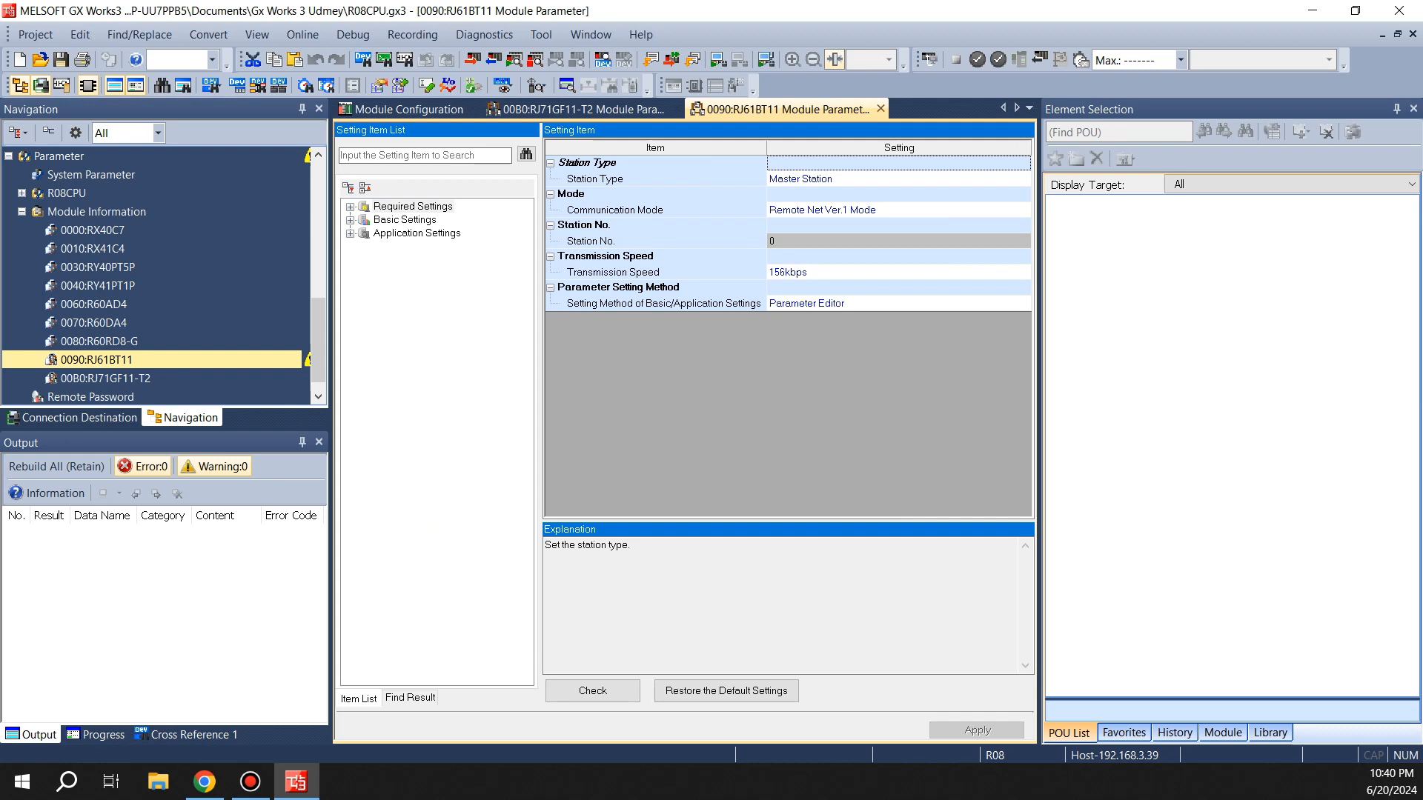
pyautogui.click(404, 220)
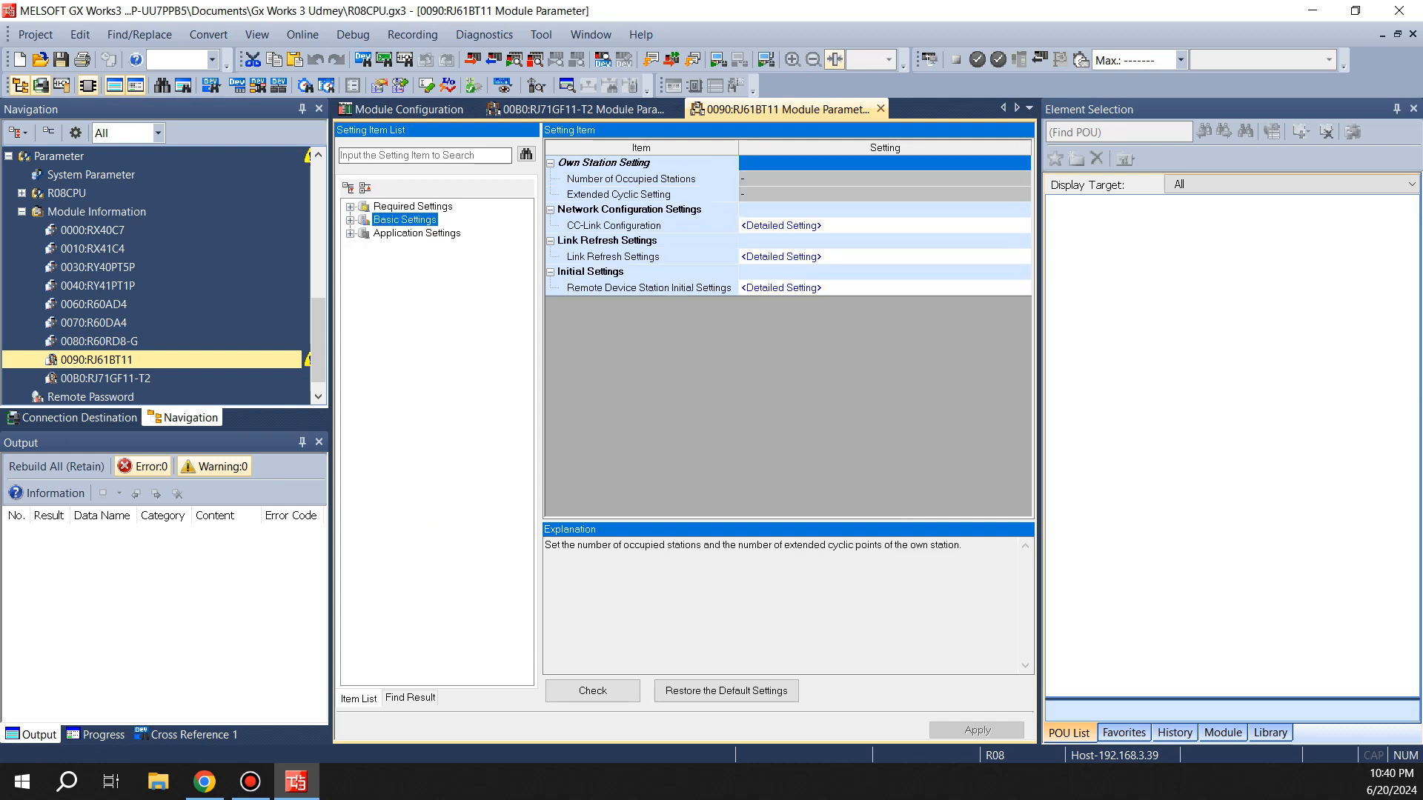
pyautogui.doubleClick(781, 257)
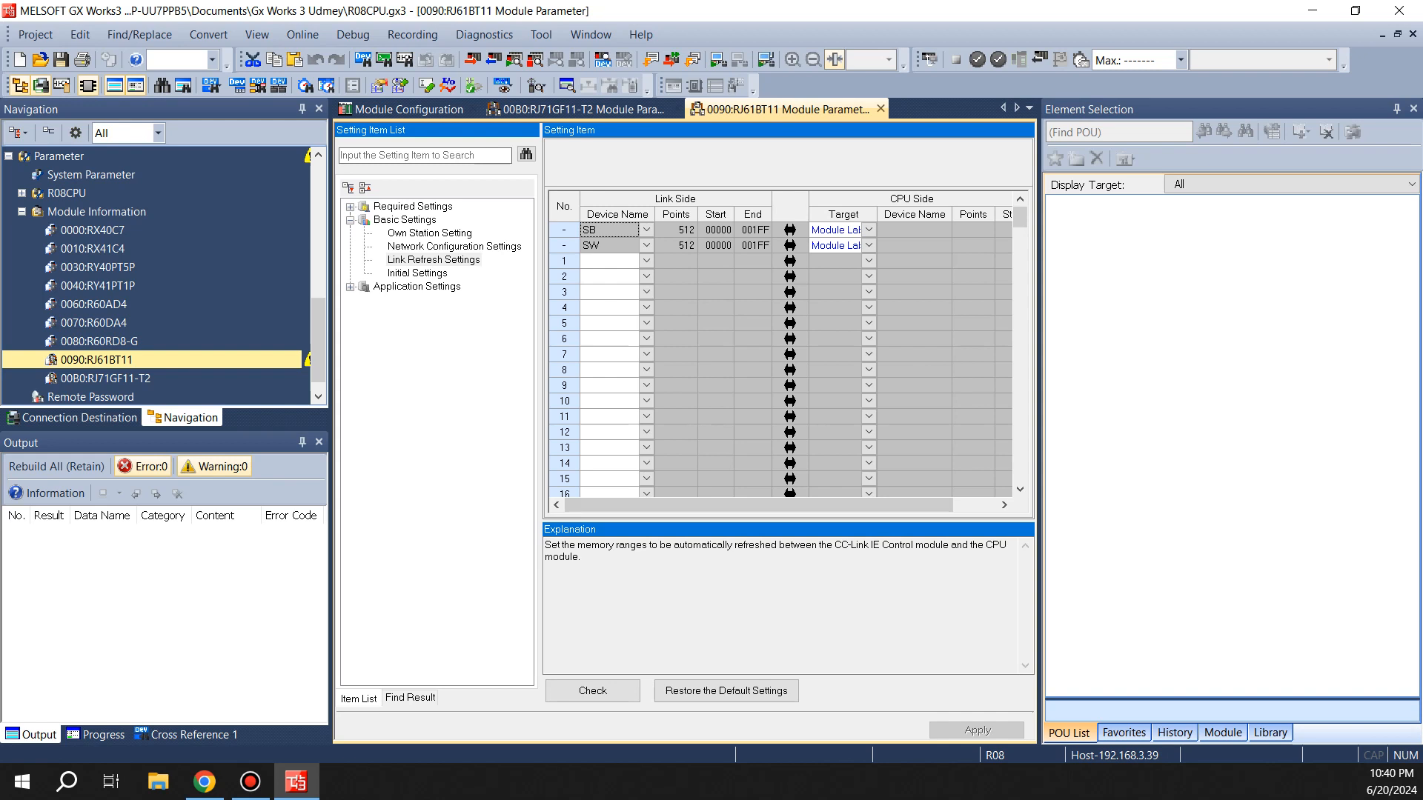
pyautogui.doubleClick(412, 206)
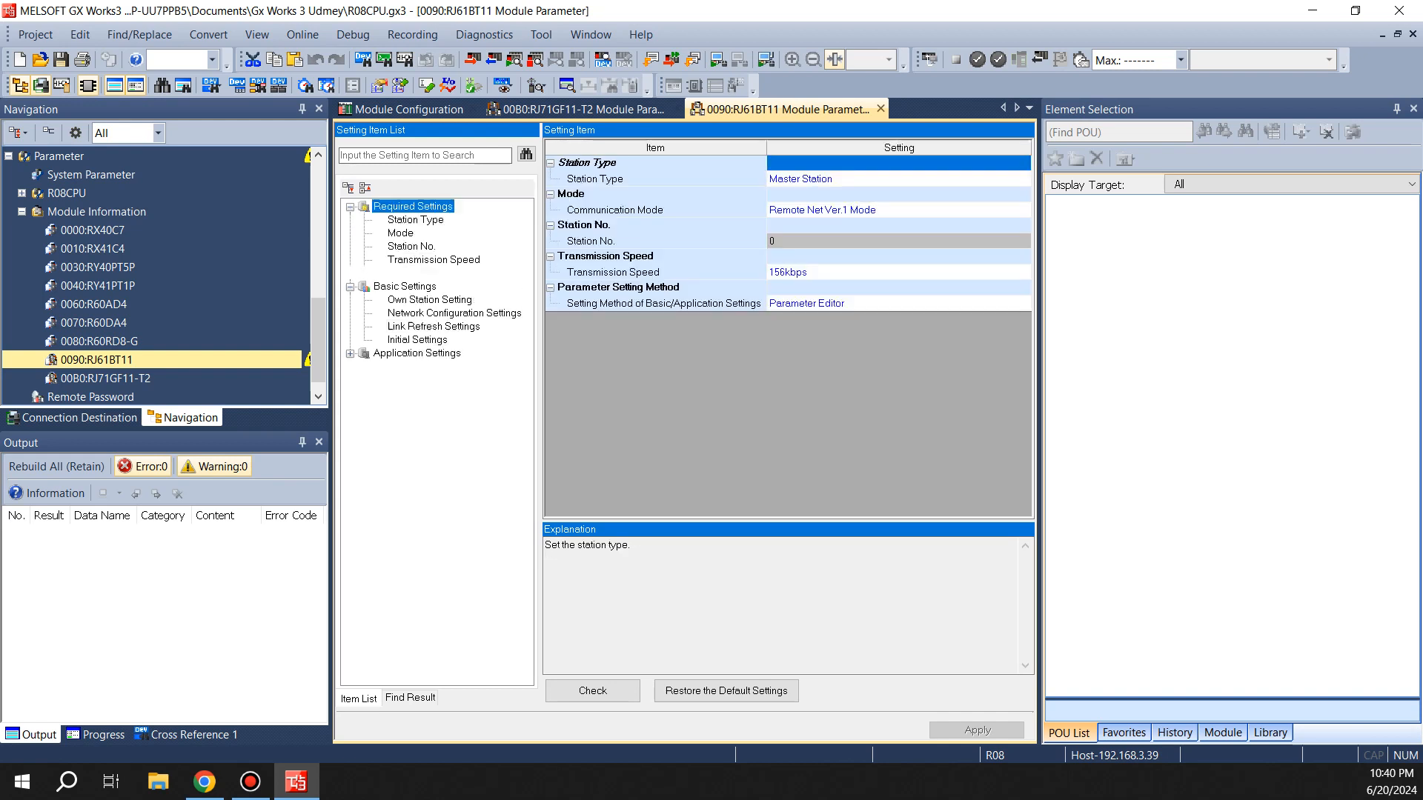
# Open the RJ71GF11-T2 refresh settings and set rows 1 to 4 to device names RX, RY, RWr and RWw
pyautogui.click(881, 109)
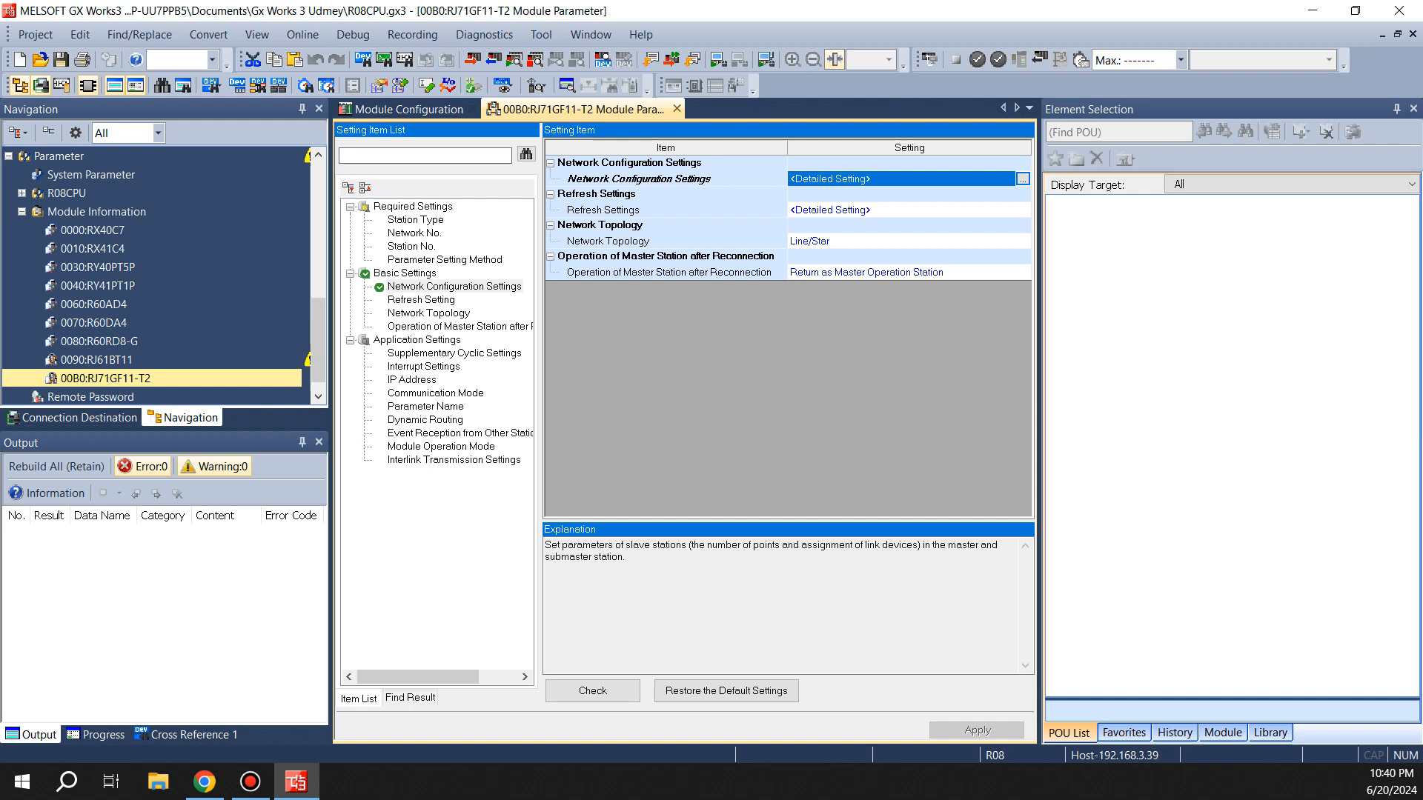
pyautogui.doubleClick(829, 211)
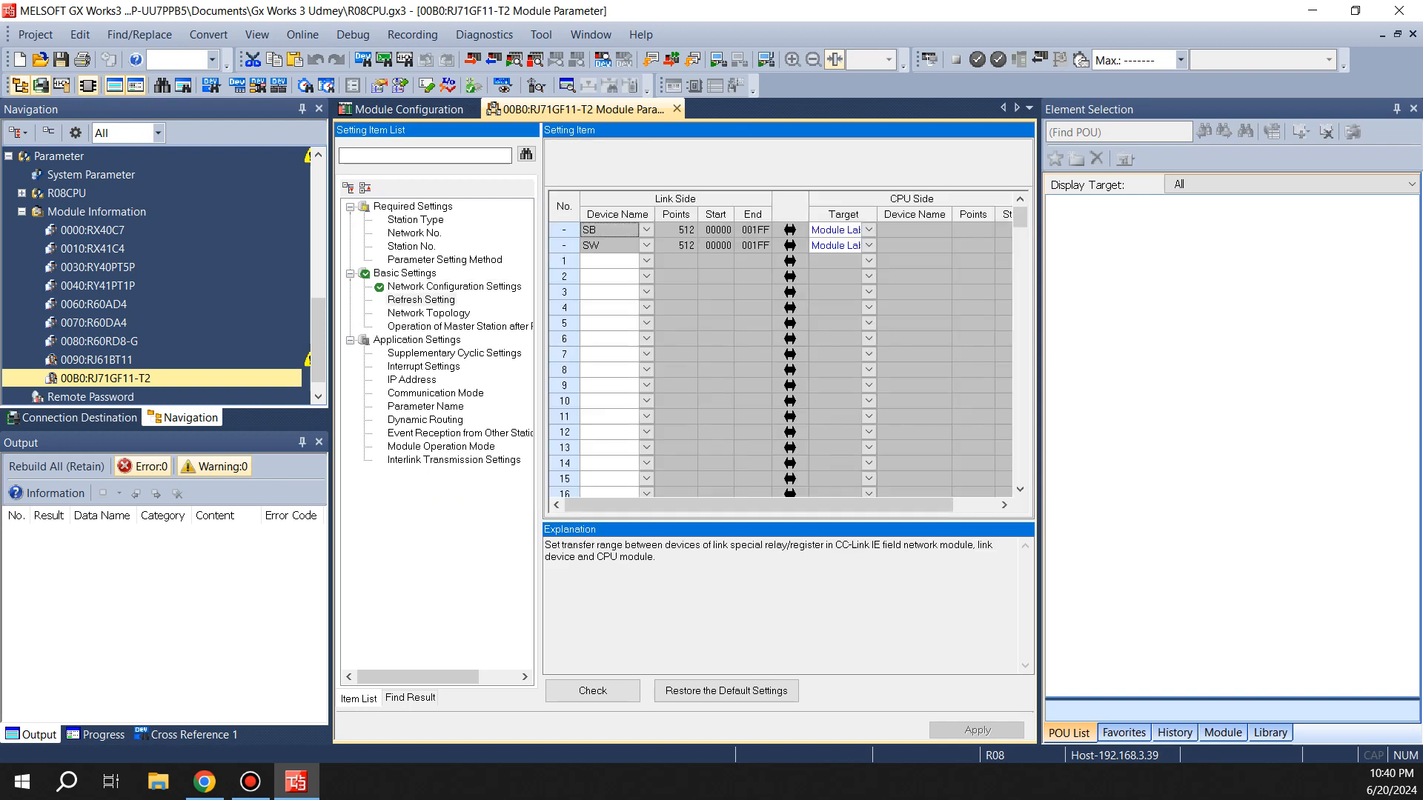
pyautogui.click(646, 261)
pyautogui.click(611, 292)
pyautogui.click(646, 277)
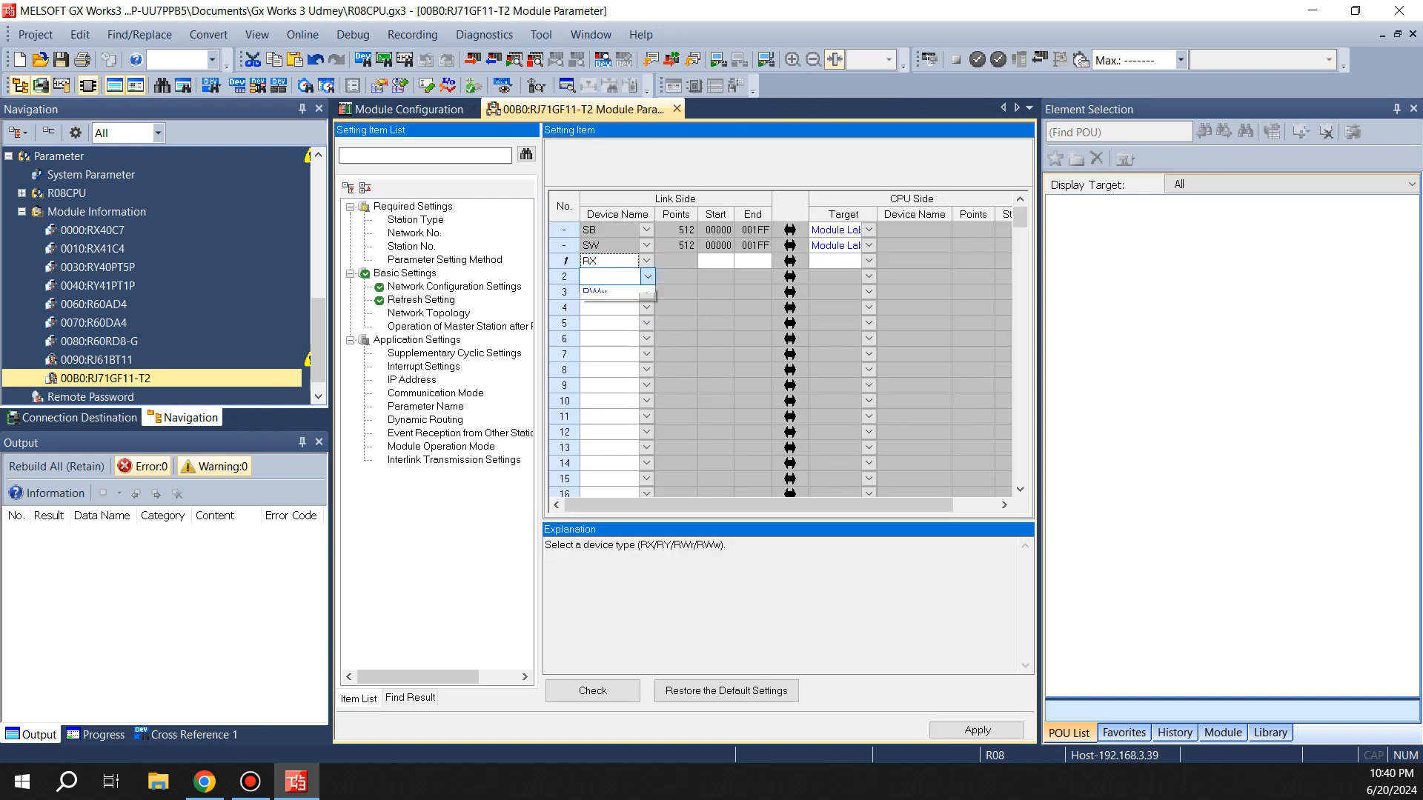
pyautogui.click(610, 324)
pyautogui.click(646, 292)
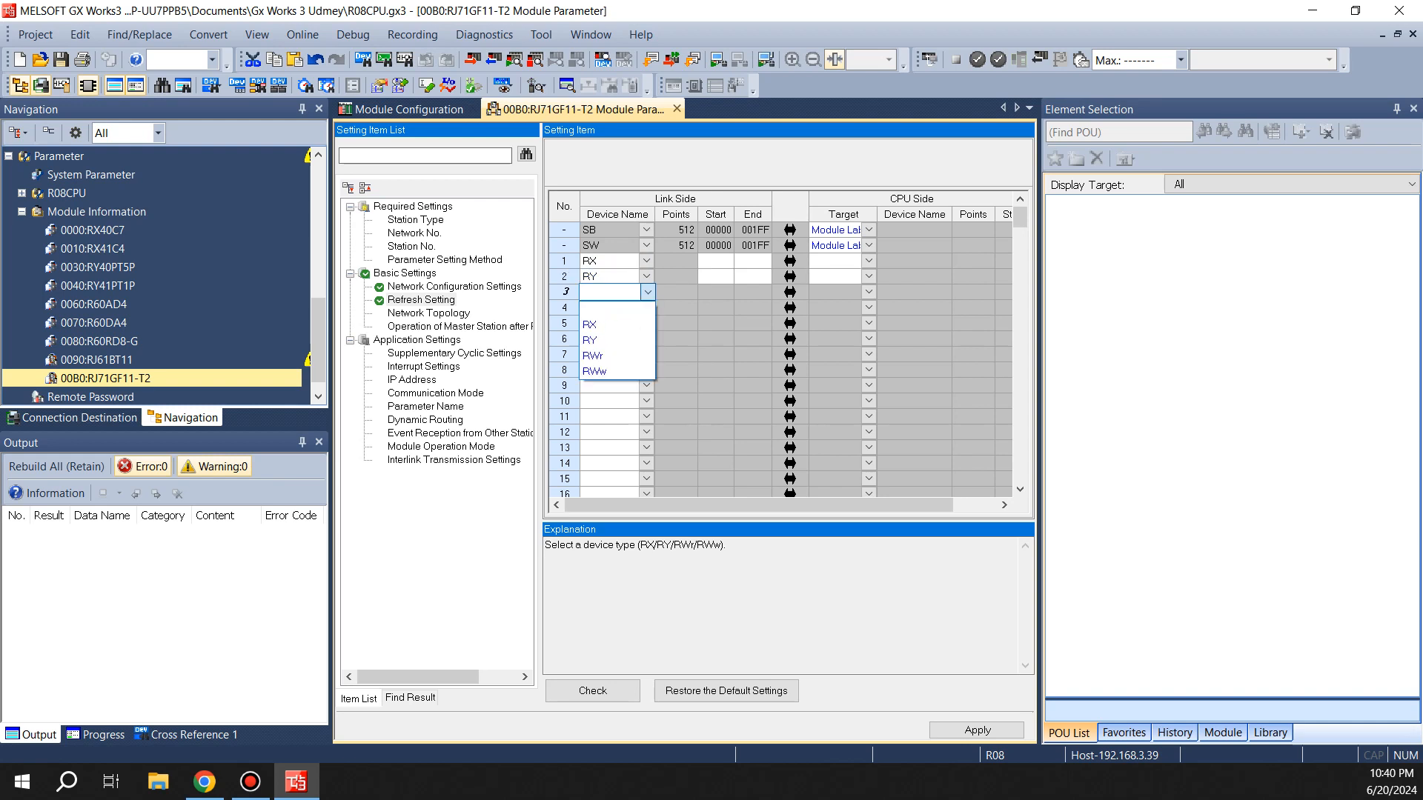
pyautogui.click(593, 356)
pyautogui.click(647, 308)
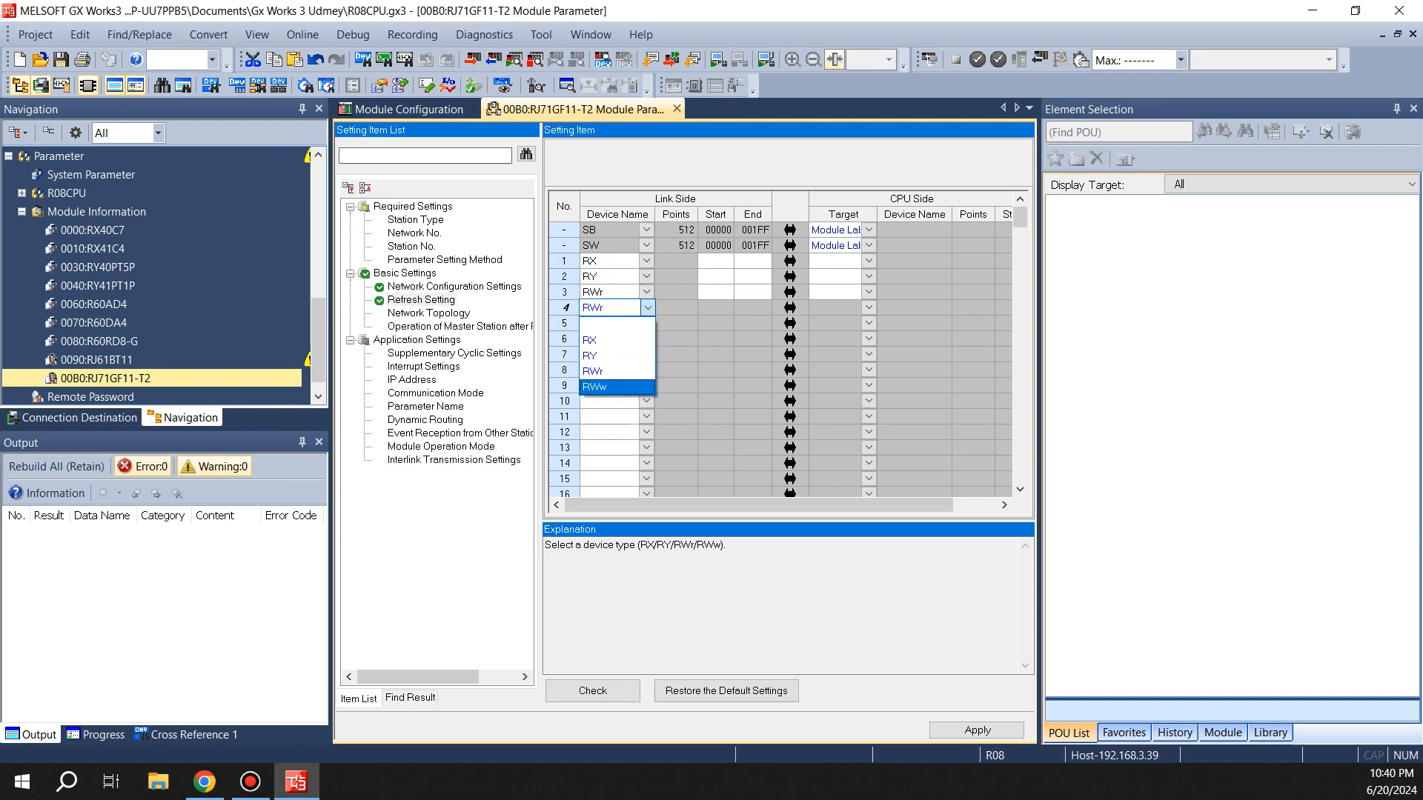
pyautogui.click(611, 386)
# Set the link-side start of the RX, RY, RWr and RWw refresh rows to 0
pyautogui.click(716, 261)
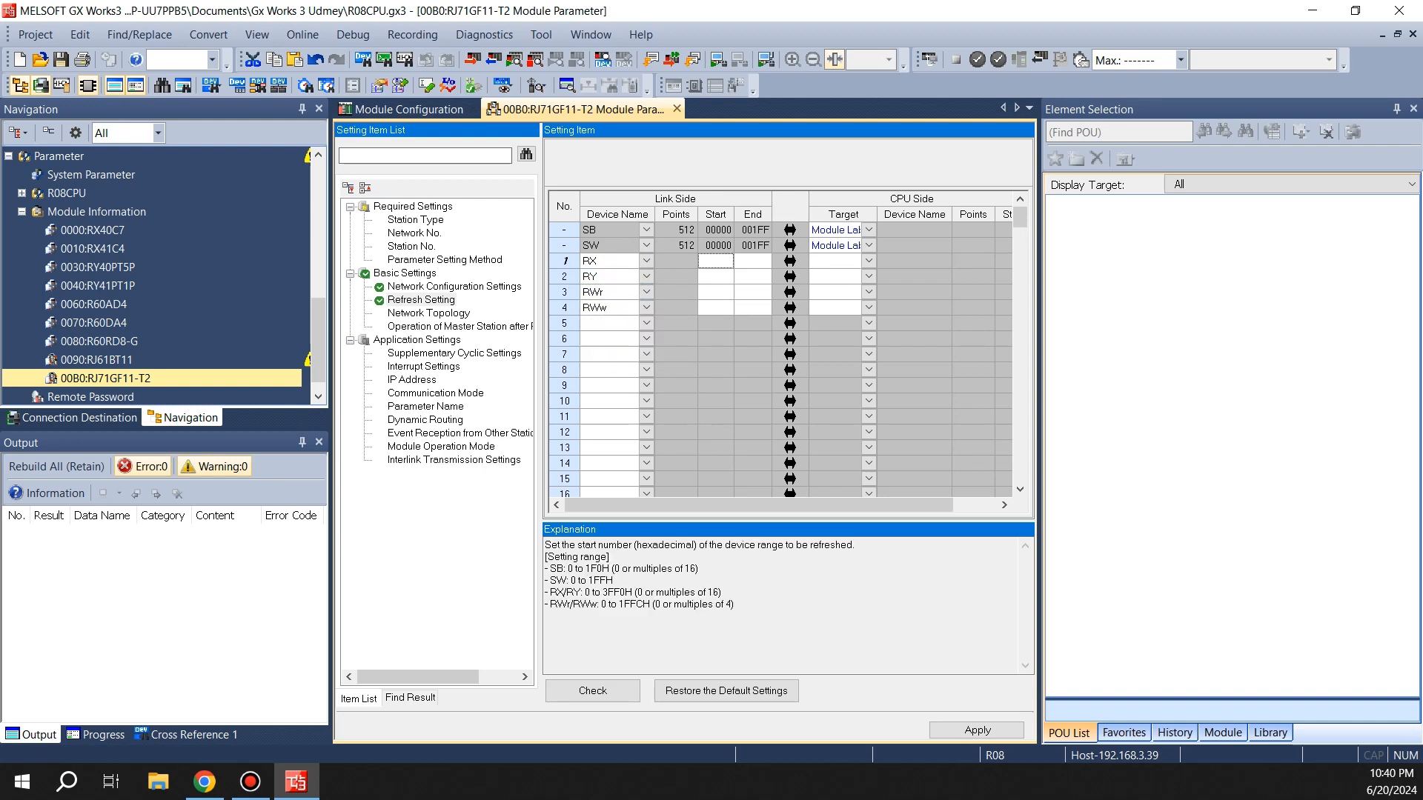
pyautogui.write('0')
pyautogui.press('Tab')
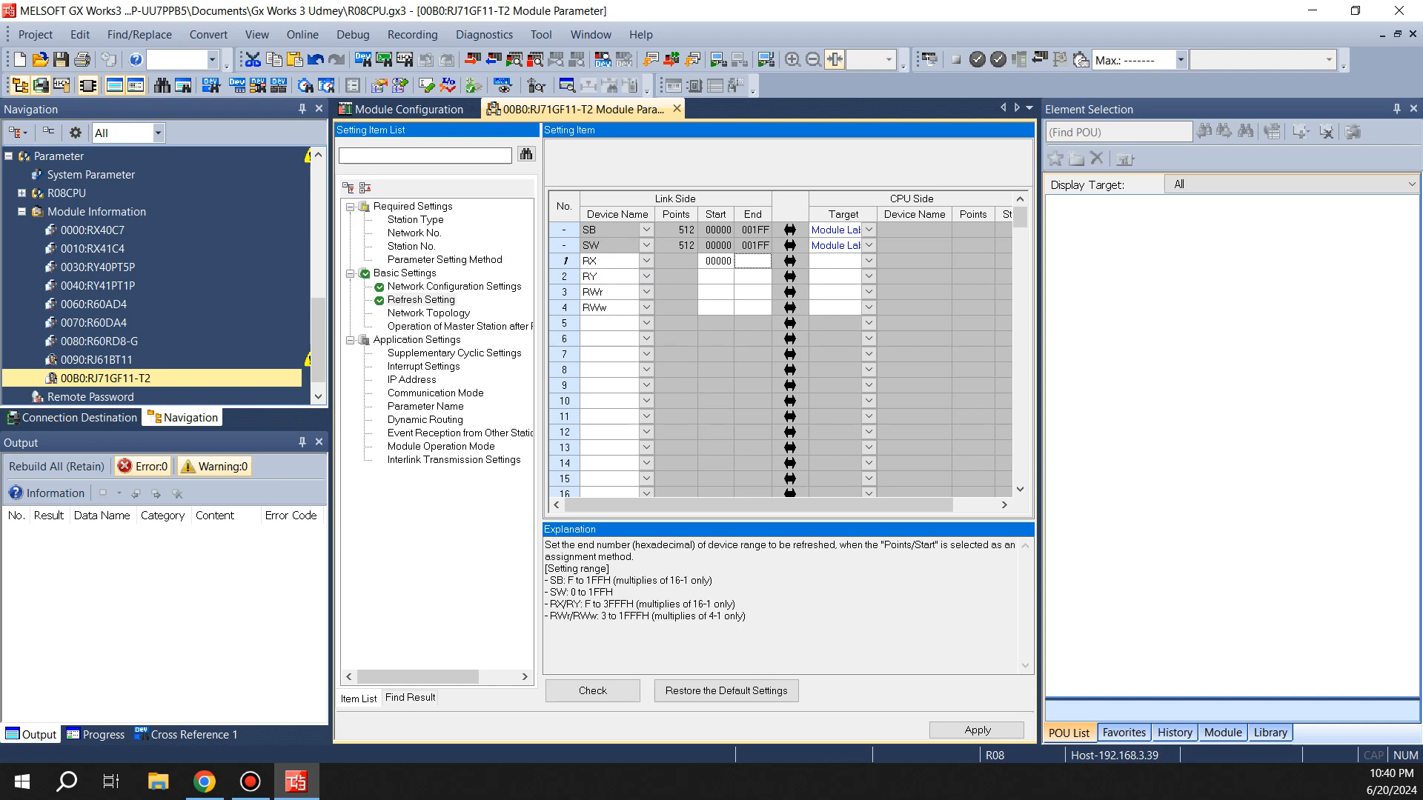
pyautogui.click(716, 277)
pyautogui.write('0')
pyautogui.click(716, 292)
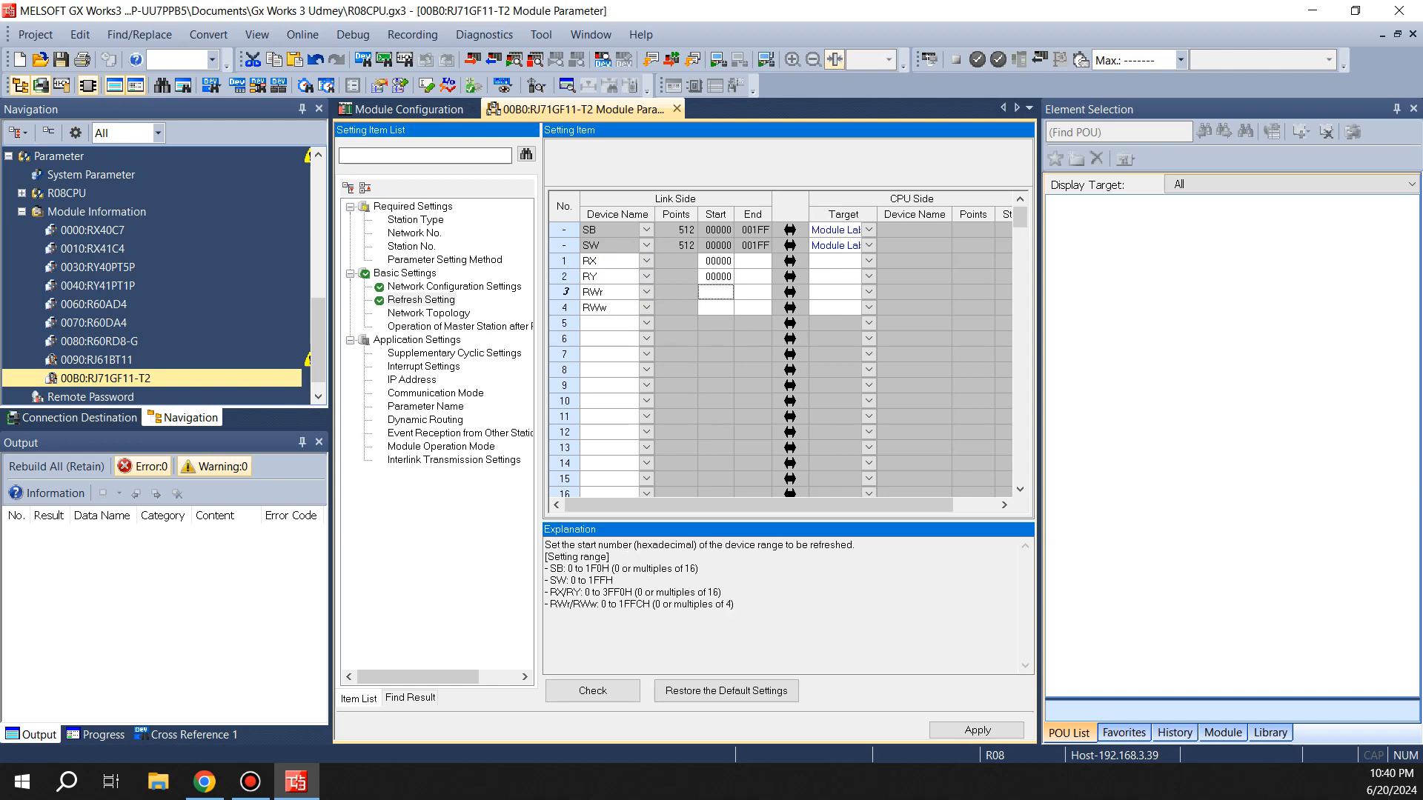
pyautogui.write('0')
pyautogui.press('Return')
pyautogui.click(715, 308)
pyautogui.write('0')
# Set the link-side end to 10F for RX and RY and to 5F for RWr and RWw
pyautogui.click(753, 261)
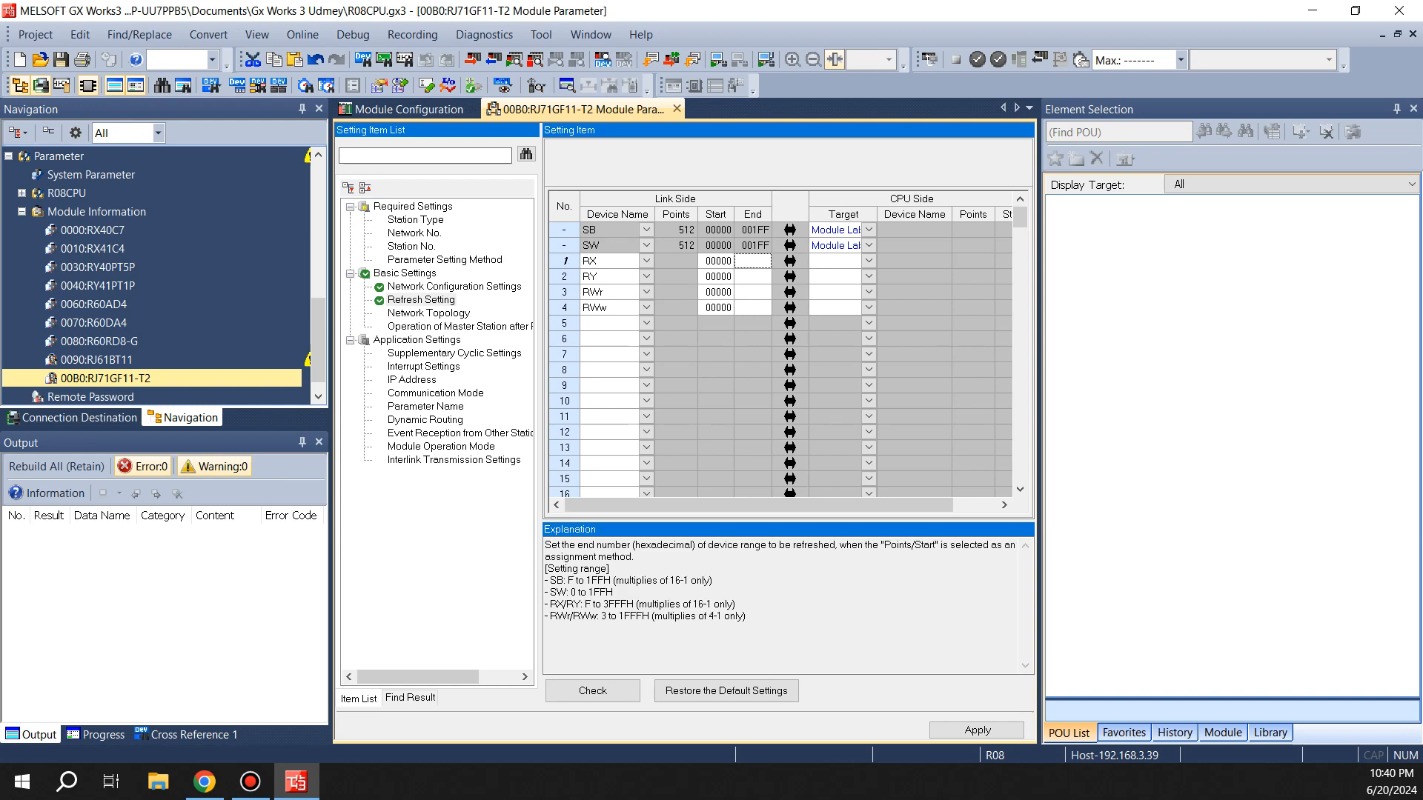
pyautogui.write('10')
pyautogui.press('Return')
pyautogui.press('Return')
pyautogui.write('10F')
pyautogui.press('Return')
pyautogui.press('Left')
pyautogui.press('Down')
pyautogui.write('10f')
pyautogui.press('Return')
pyautogui.press('Left')
pyautogui.press('Down')
pyautogui.write('5f')
pyautogui.press('Return')
pyautogui.press('Left')
pyautogui.press('Down')
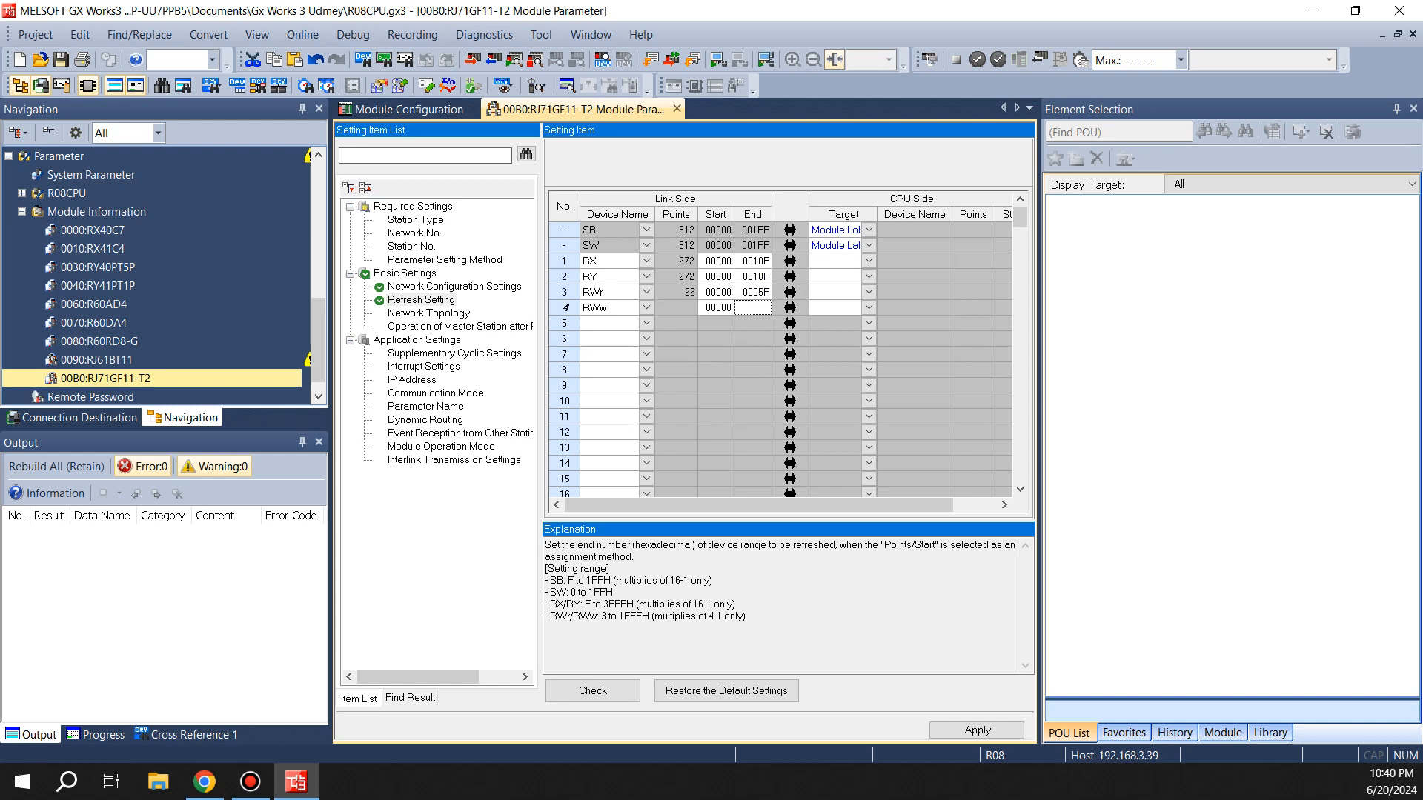
pyautogui.write('5f')
pyautogui.press('Return')
# Set the refresh target of all four rows to Specify Device
pyautogui.click(835, 260)
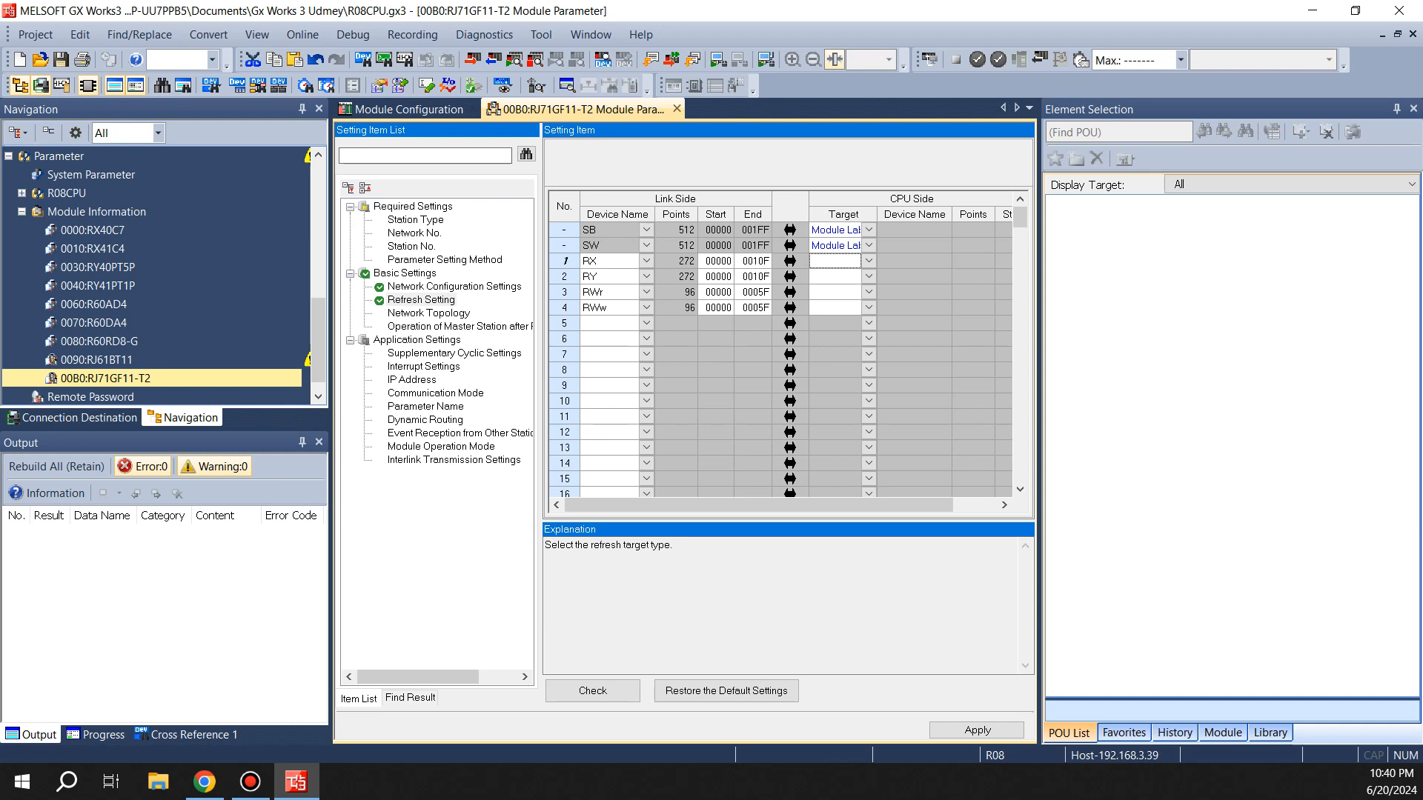
pyautogui.click(868, 261)
pyautogui.click(843, 294)
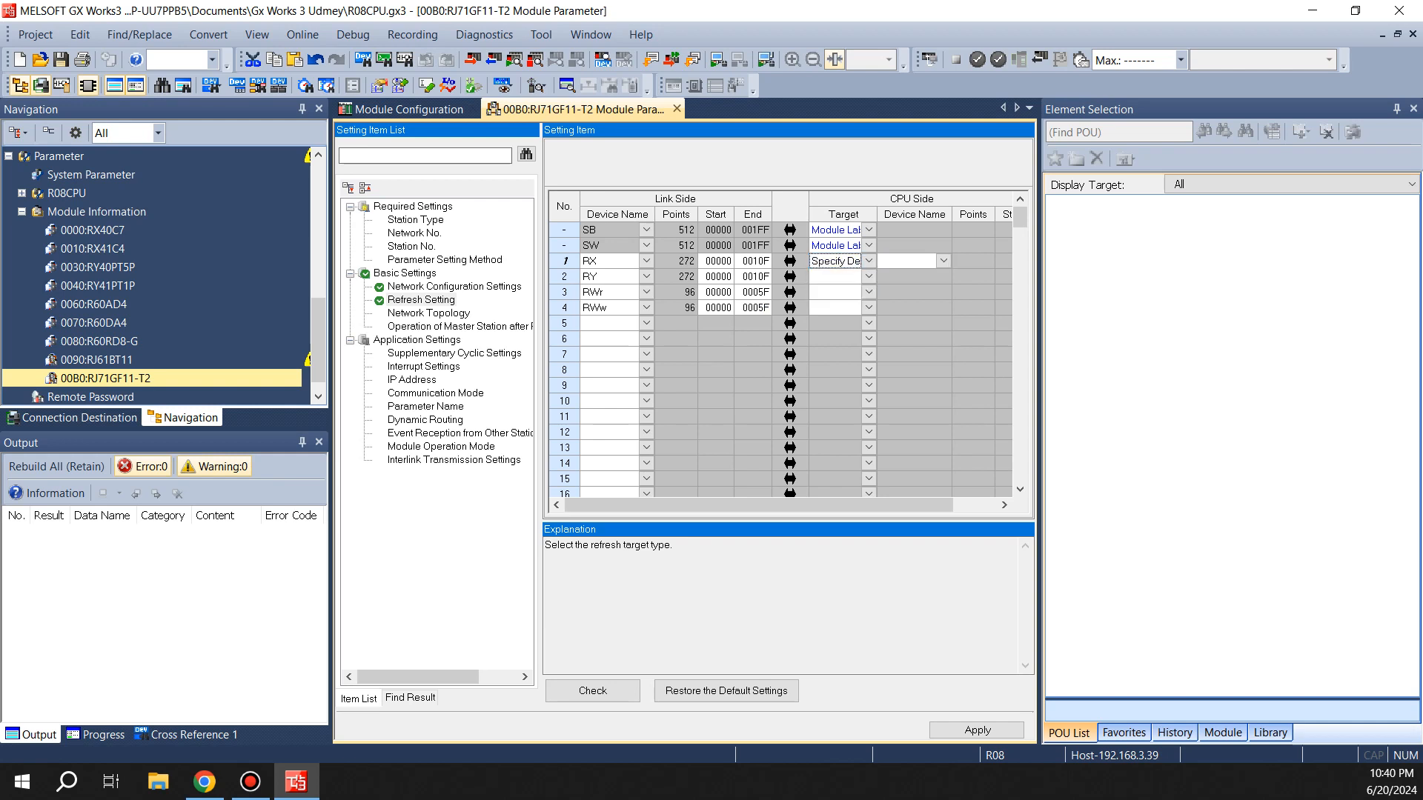
pyautogui.click(869, 276)
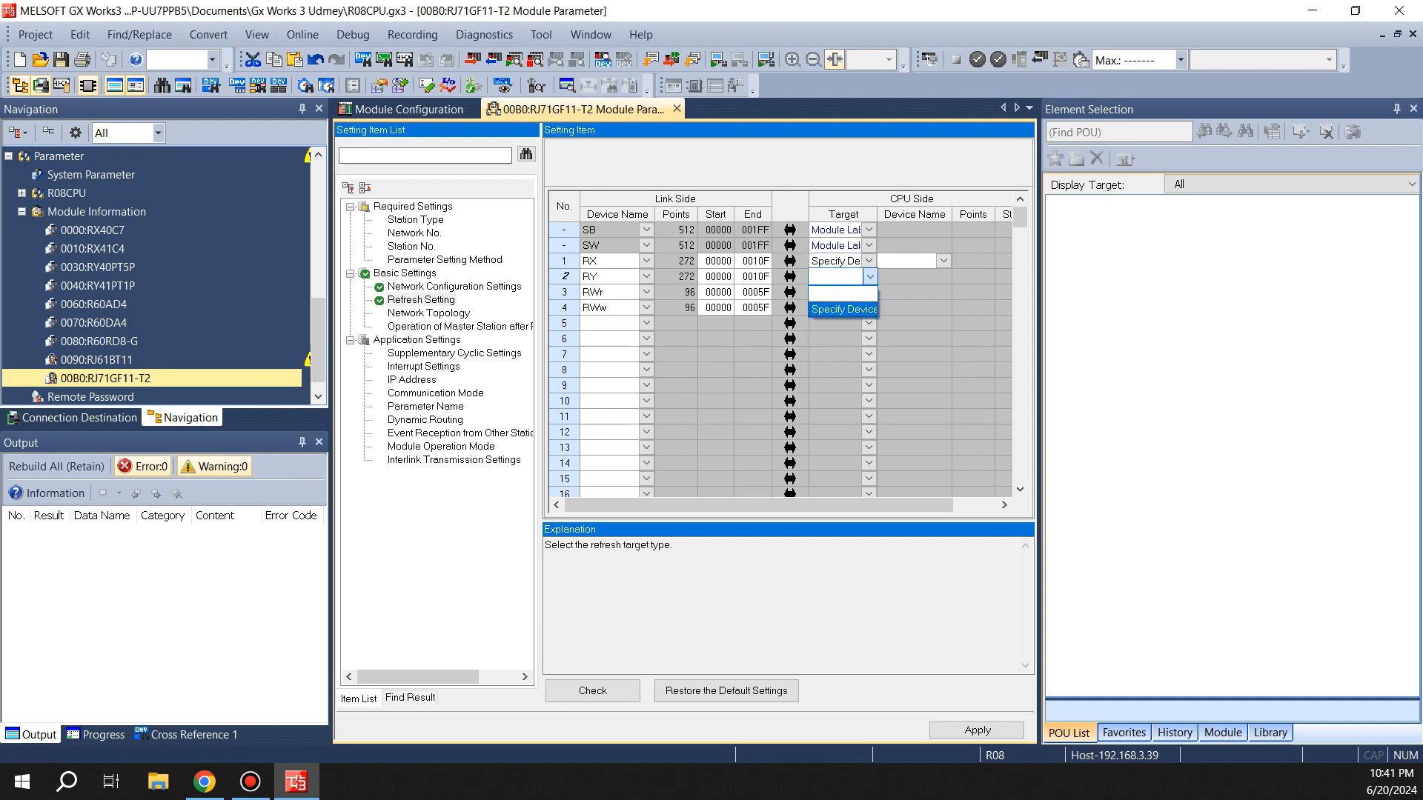
pyautogui.click(842, 309)
pyautogui.click(869, 292)
pyautogui.click(842, 324)
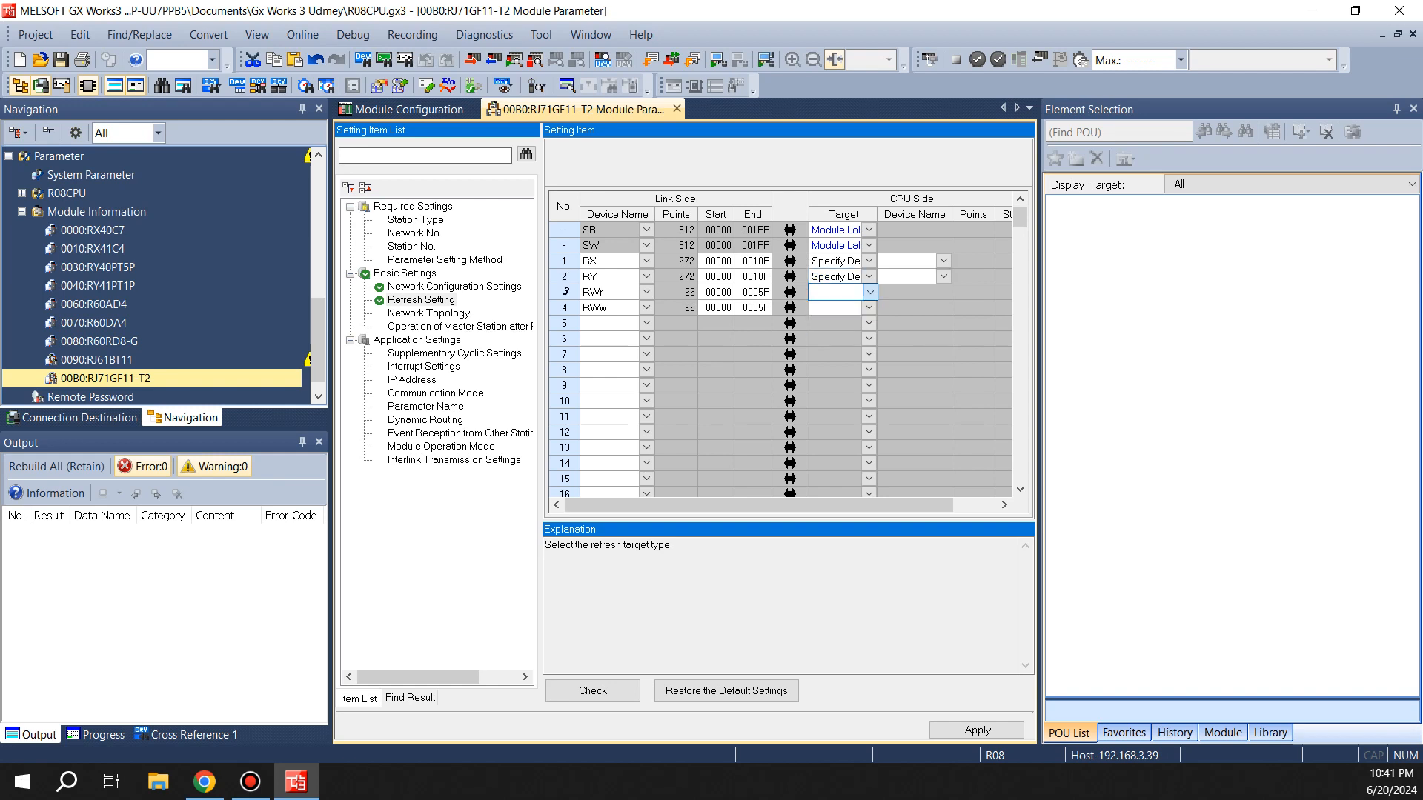
pyautogui.click(869, 292)
pyautogui.click(843, 325)
pyautogui.click(869, 308)
pyautogui.click(843, 340)
# Set the CPU-side device names of the RX, RY, RWr and RWw refresh rows to X, Y, W and W
pyautogui.click(944, 261)
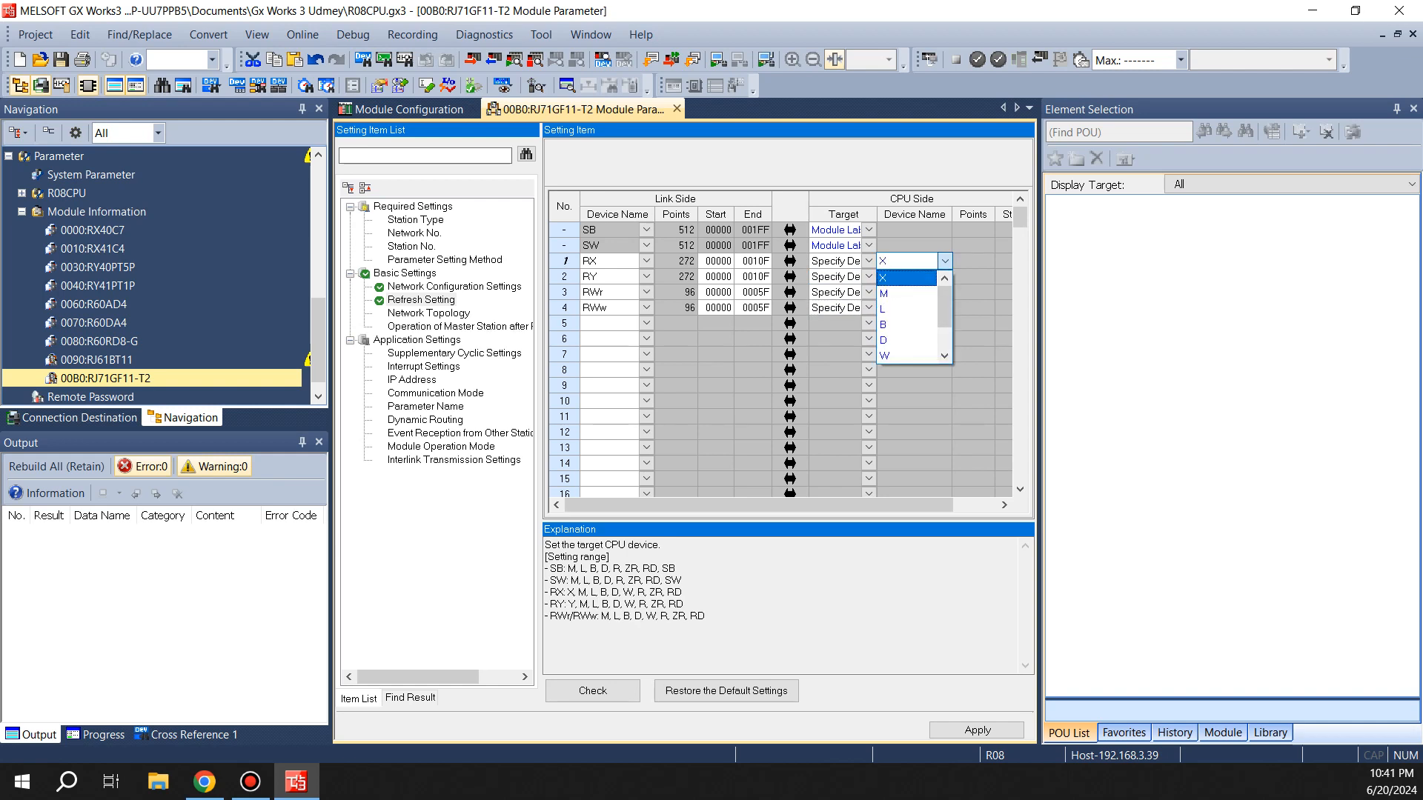
pyautogui.click(907, 278)
pyautogui.click(944, 277)
pyautogui.scroll(-1, 909, 355)
pyautogui.scroll(1, 909, 326)
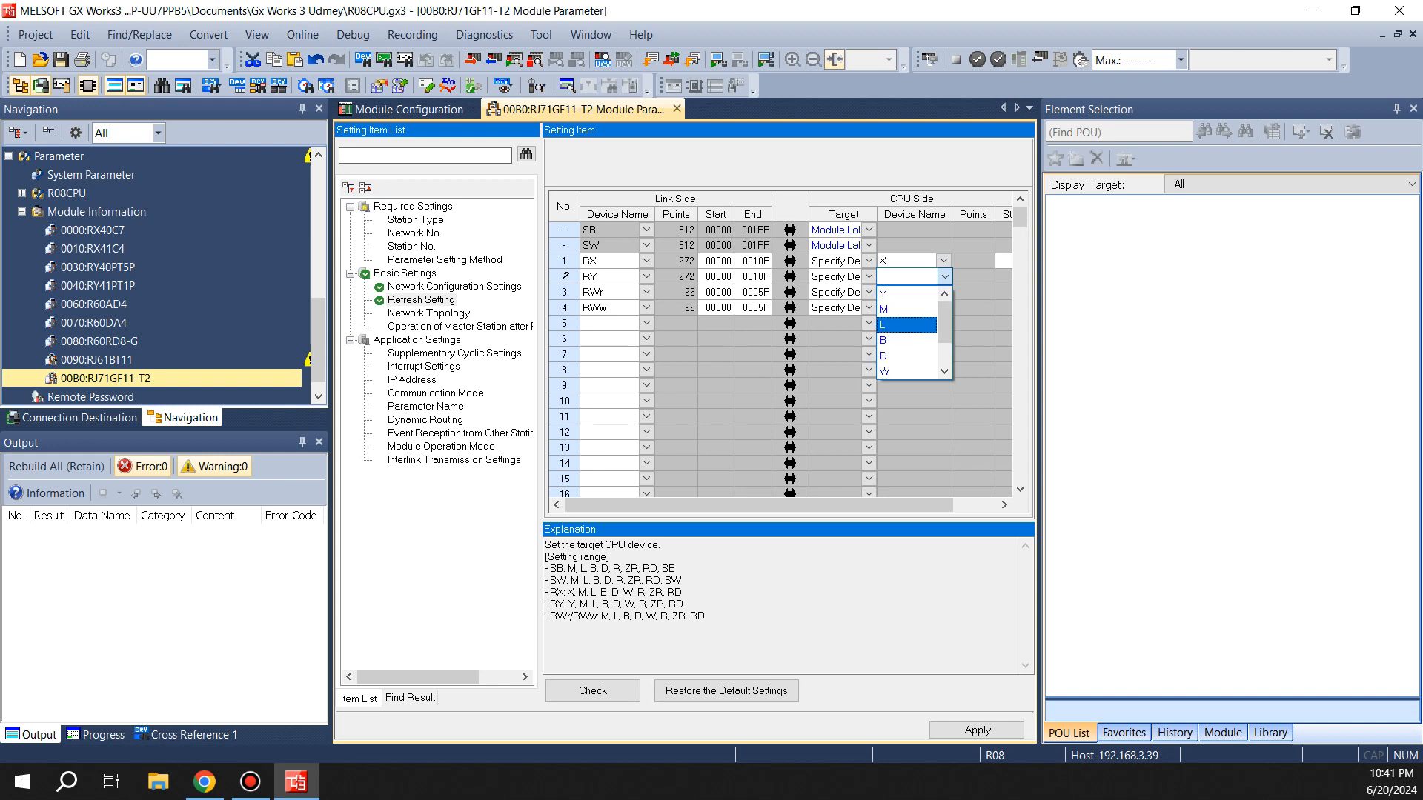
pyautogui.click(906, 294)
pyautogui.click(944, 292)
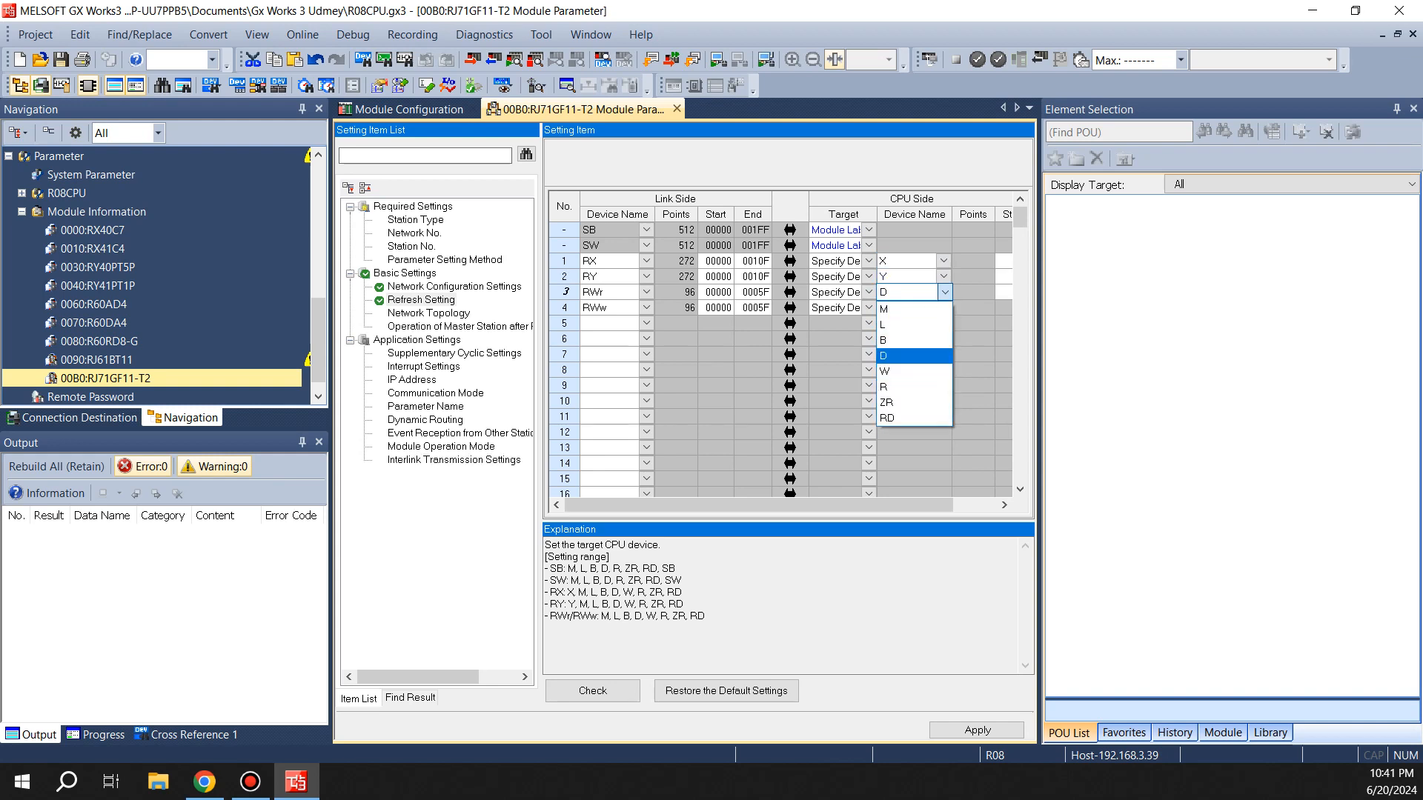
pyautogui.click(906, 372)
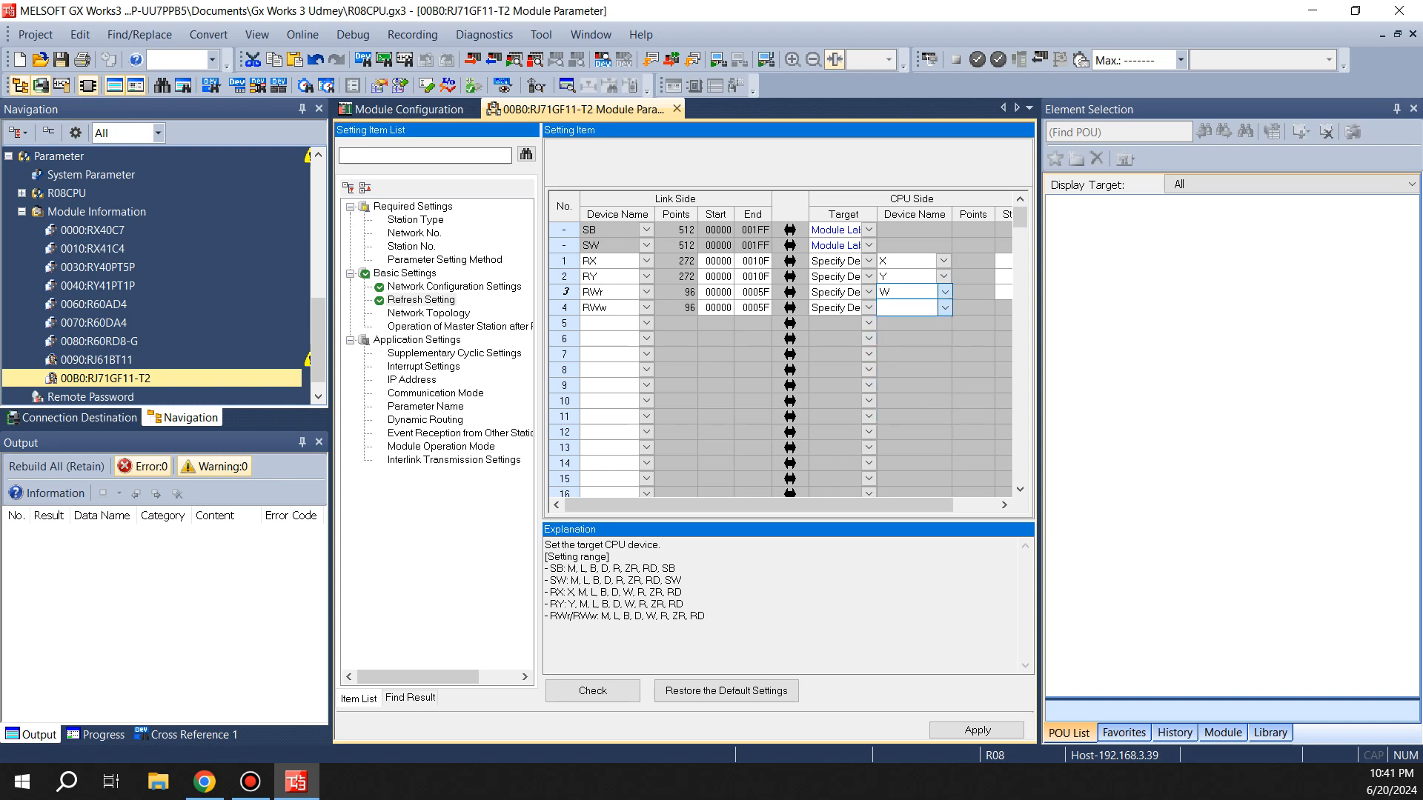
pyautogui.click(944, 307)
pyautogui.click(905, 387)
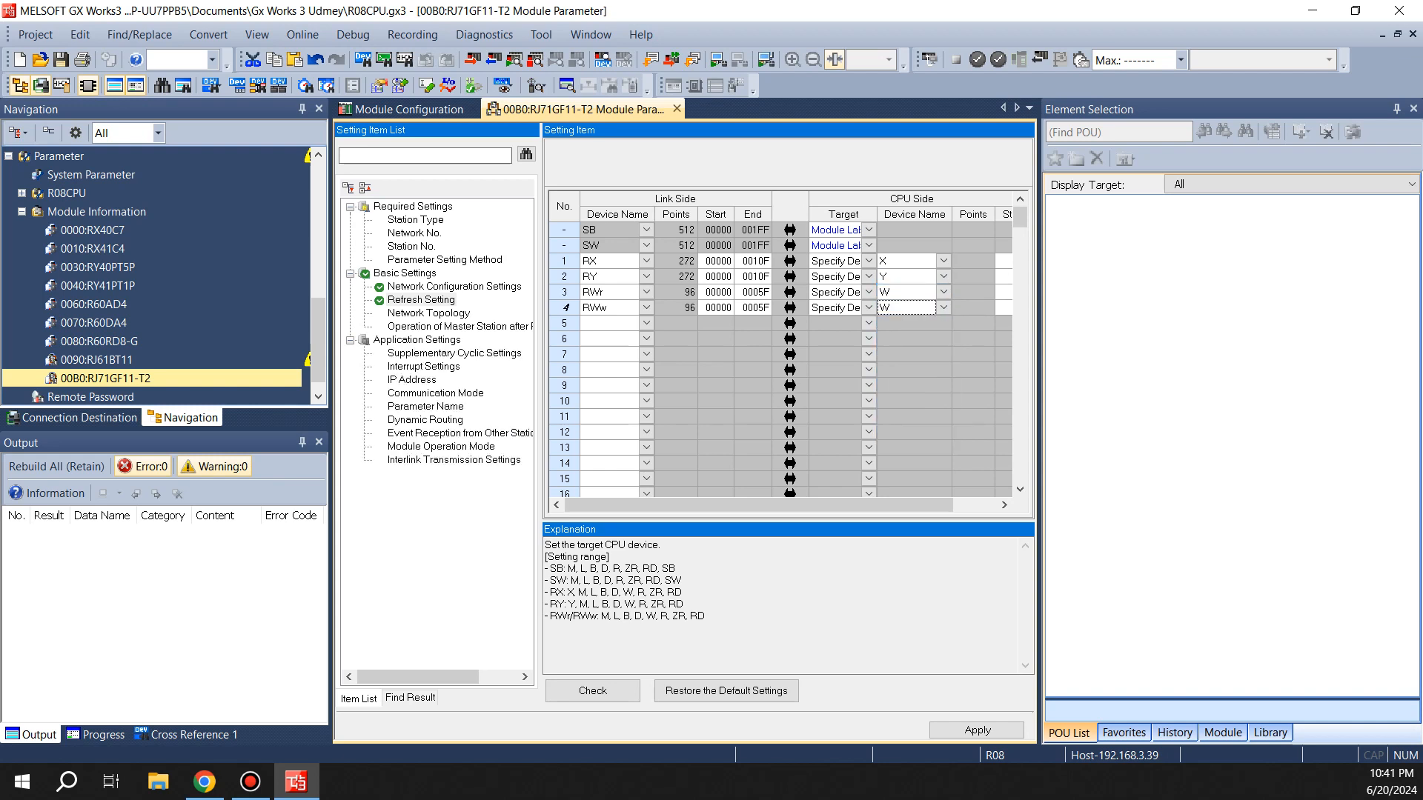
# Set the CPU-side start of the RX and RY refresh rows to 1000
pyautogui.click(1397, 109)
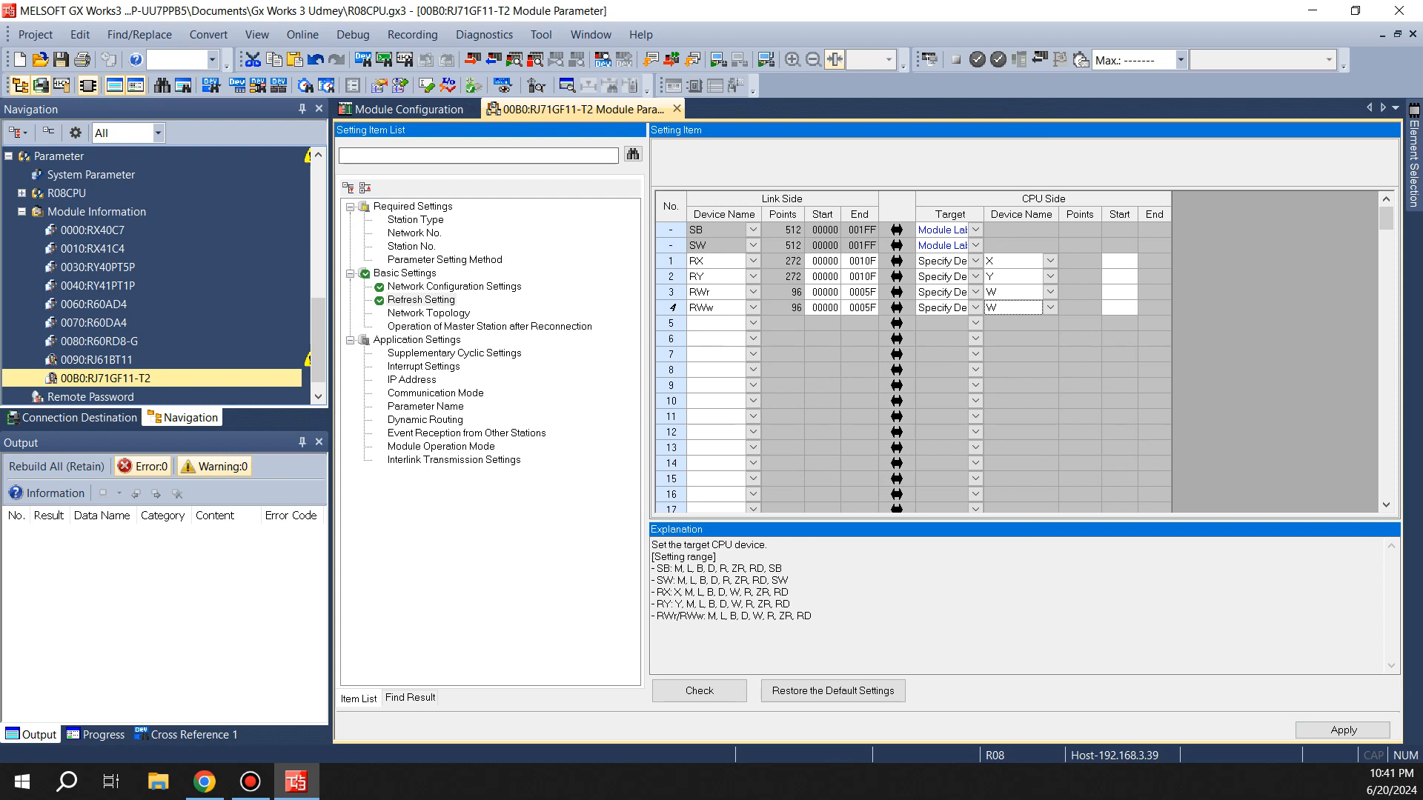
pyautogui.click(1119, 261)
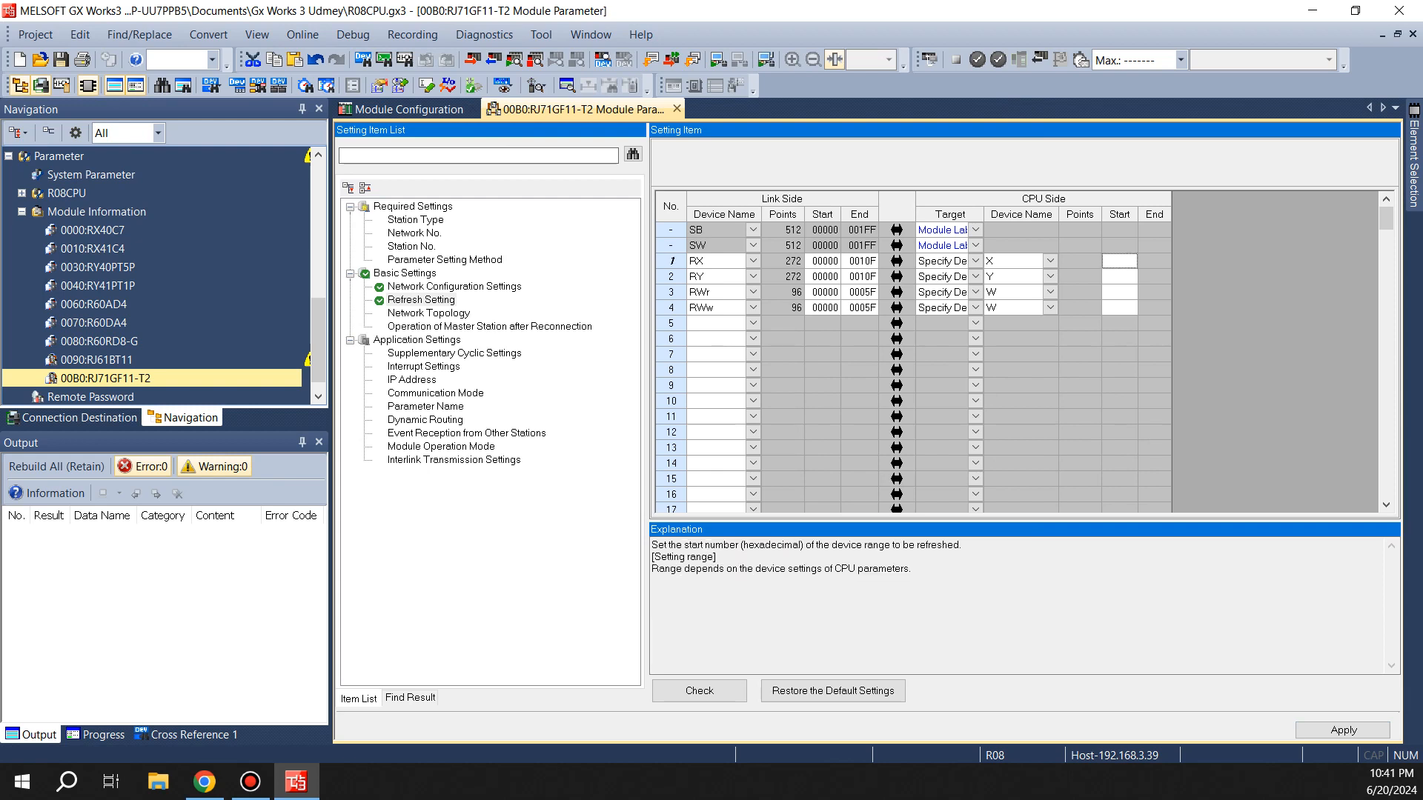
pyautogui.write('1000')
pyautogui.press('Return')
pyautogui.write('1000')
pyautogui.press('Return')
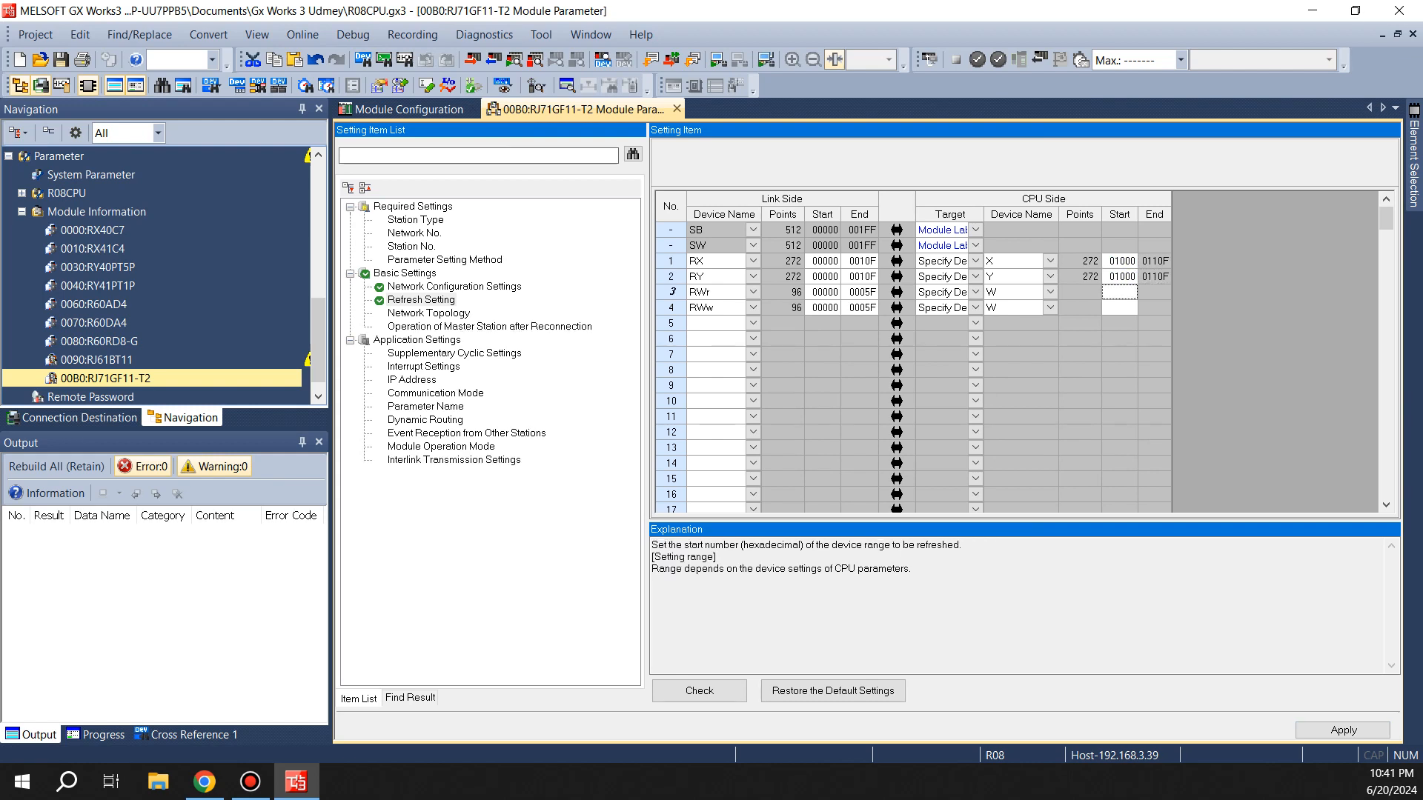
# Try setting the CPU-side start of the RWr and RWw rows to 2000 and 3000 and check the settings
pyautogui.write('2000')
pyautogui.press('Return')
pyautogui.write('3000')
pyautogui.press('Return')
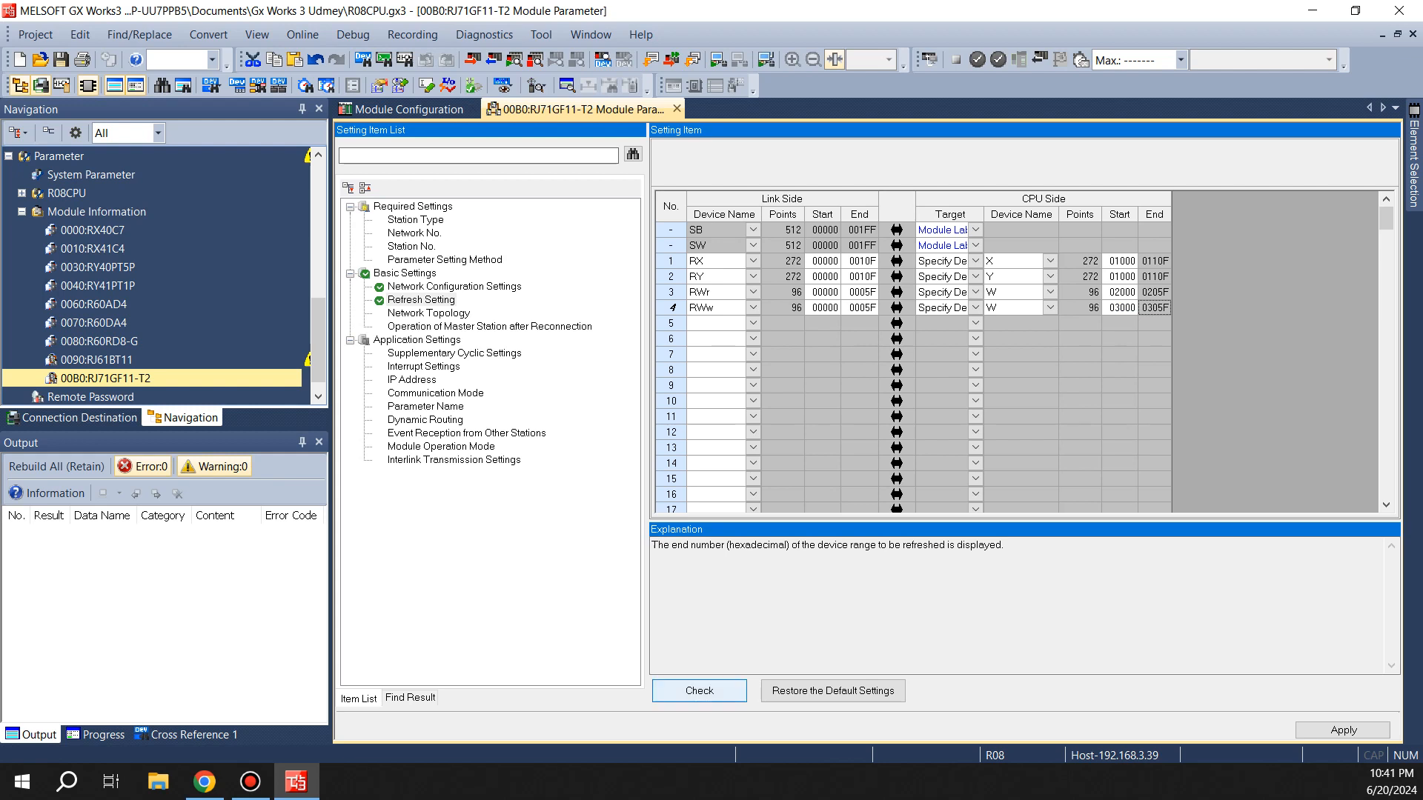
pyautogui.click(699, 691)
pyautogui.press('Return')
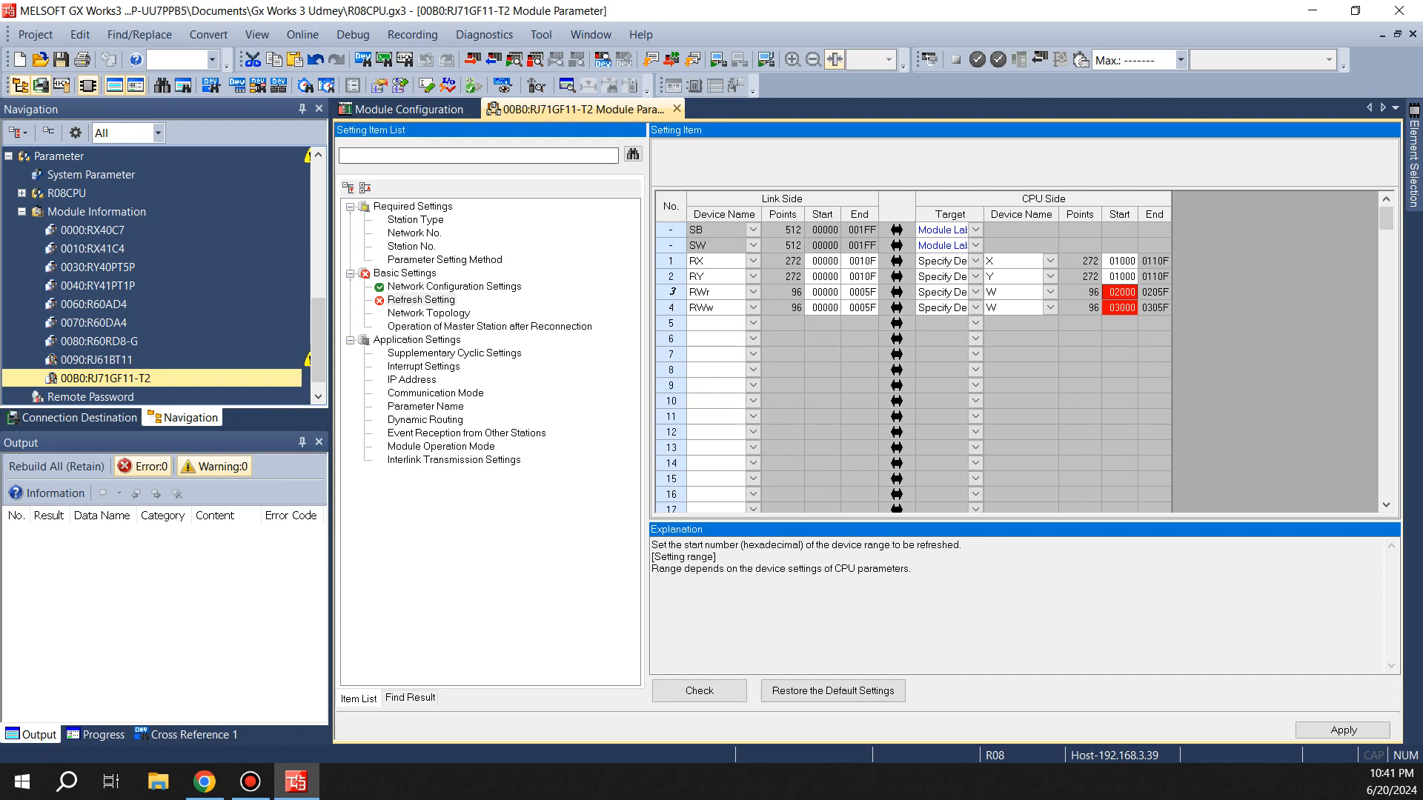
# Set the CPU-side start of the RWr row to 200 and the RWw row to 300, then check and apply the settings
pyautogui.write('200')
pyautogui.press('Tab')
pyautogui.click(1120, 308)
pyautogui.write('300')
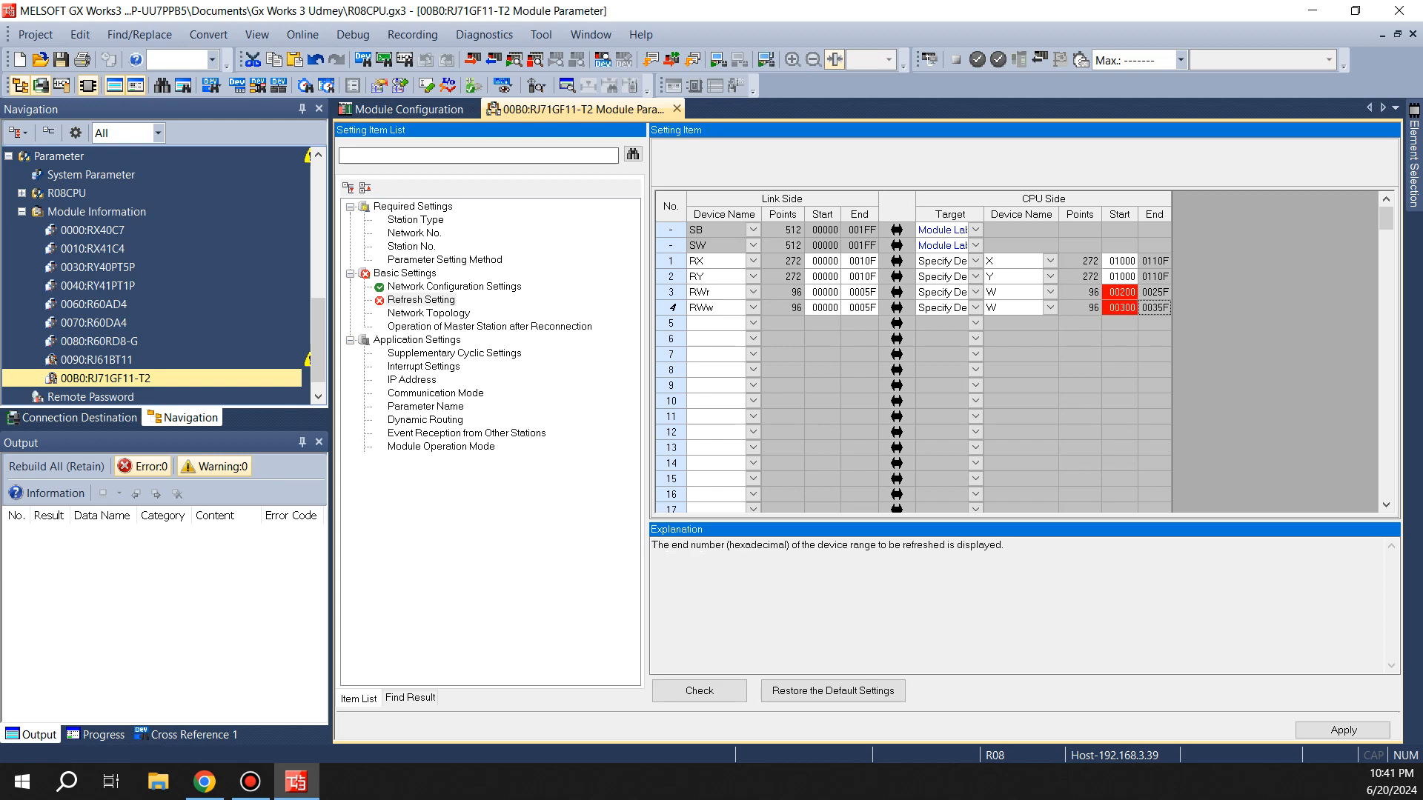
pyautogui.press('Tab')
pyautogui.click(700, 691)
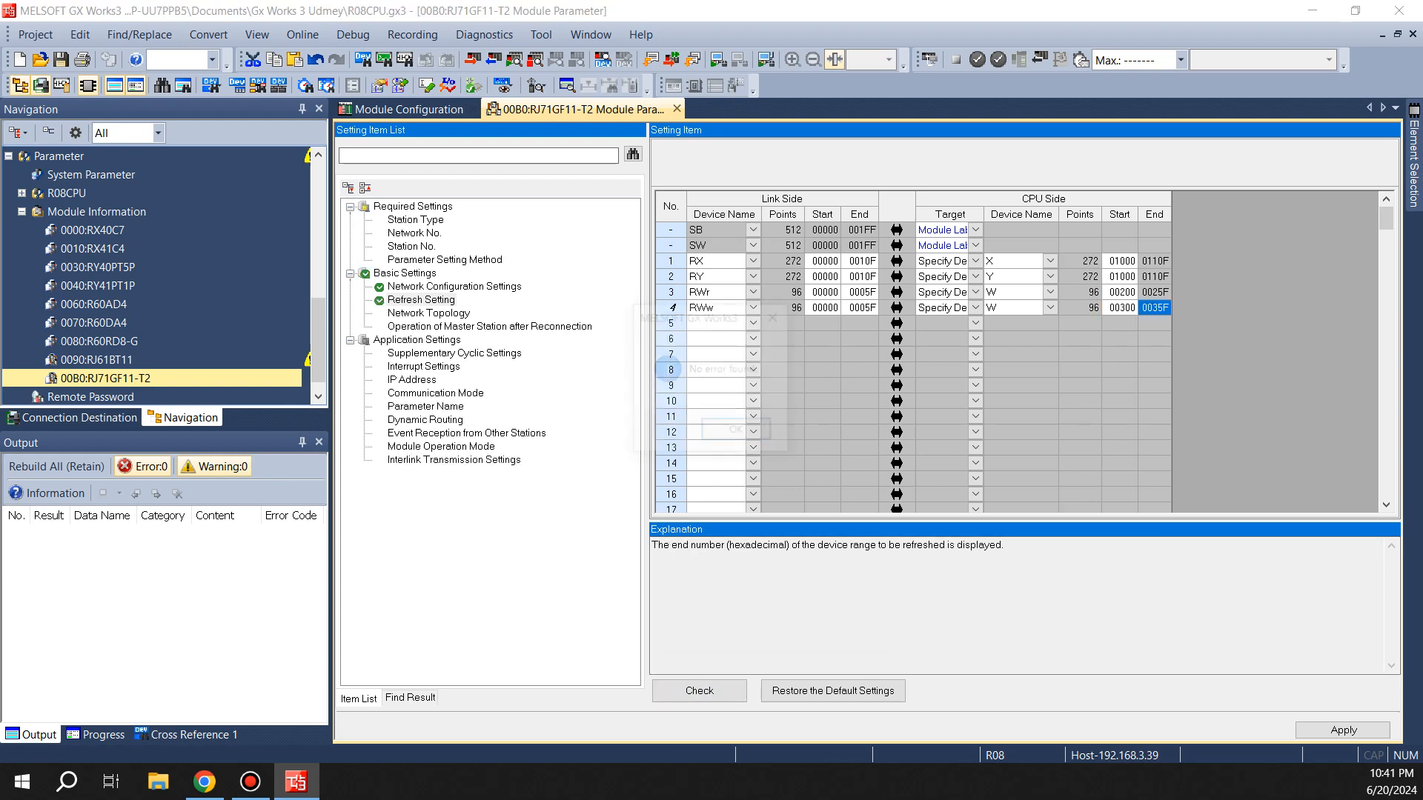
pyautogui.click(736, 431)
pyautogui.click(1343, 731)
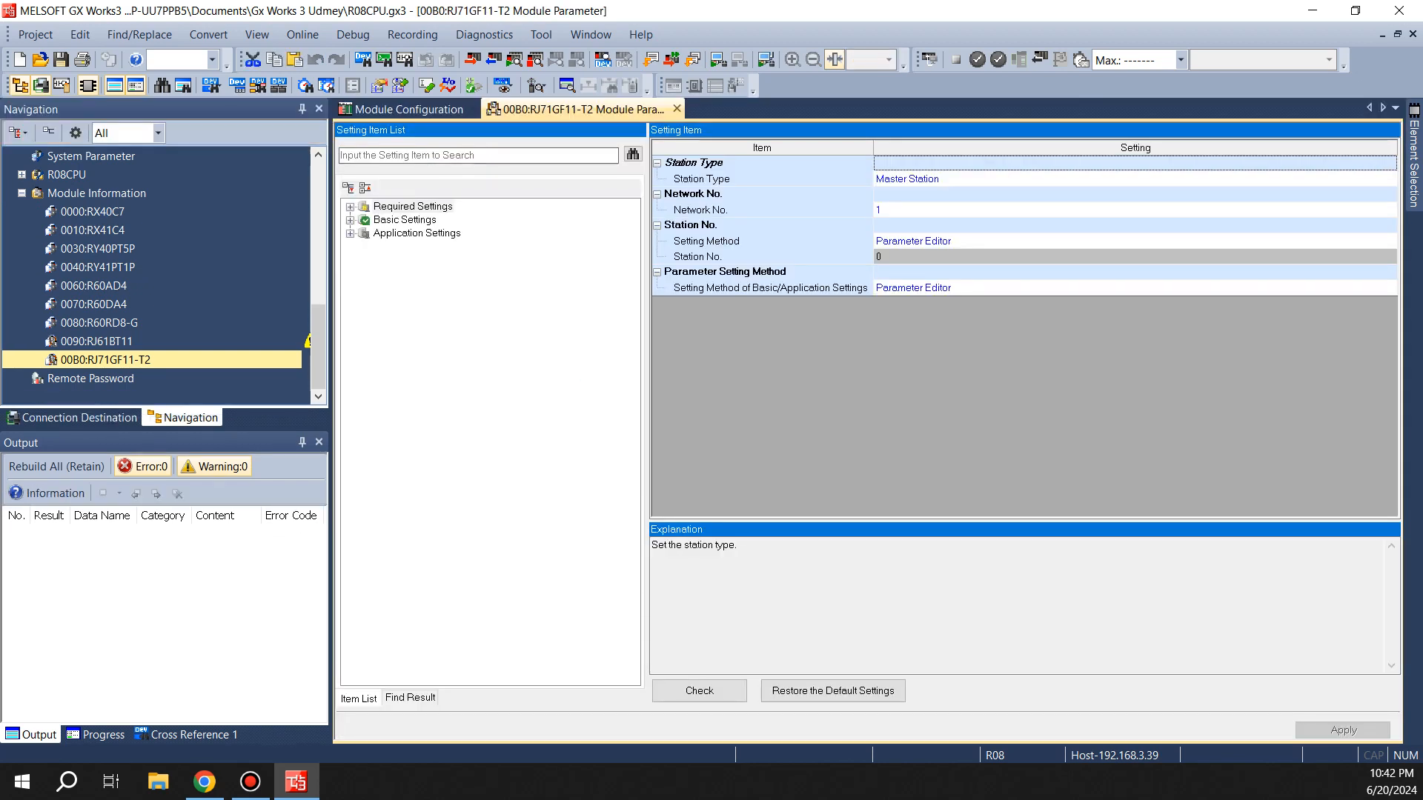
# Open the RJ71GF11-T2 network configuration settings window and maximize it
pyautogui.click(412, 207)
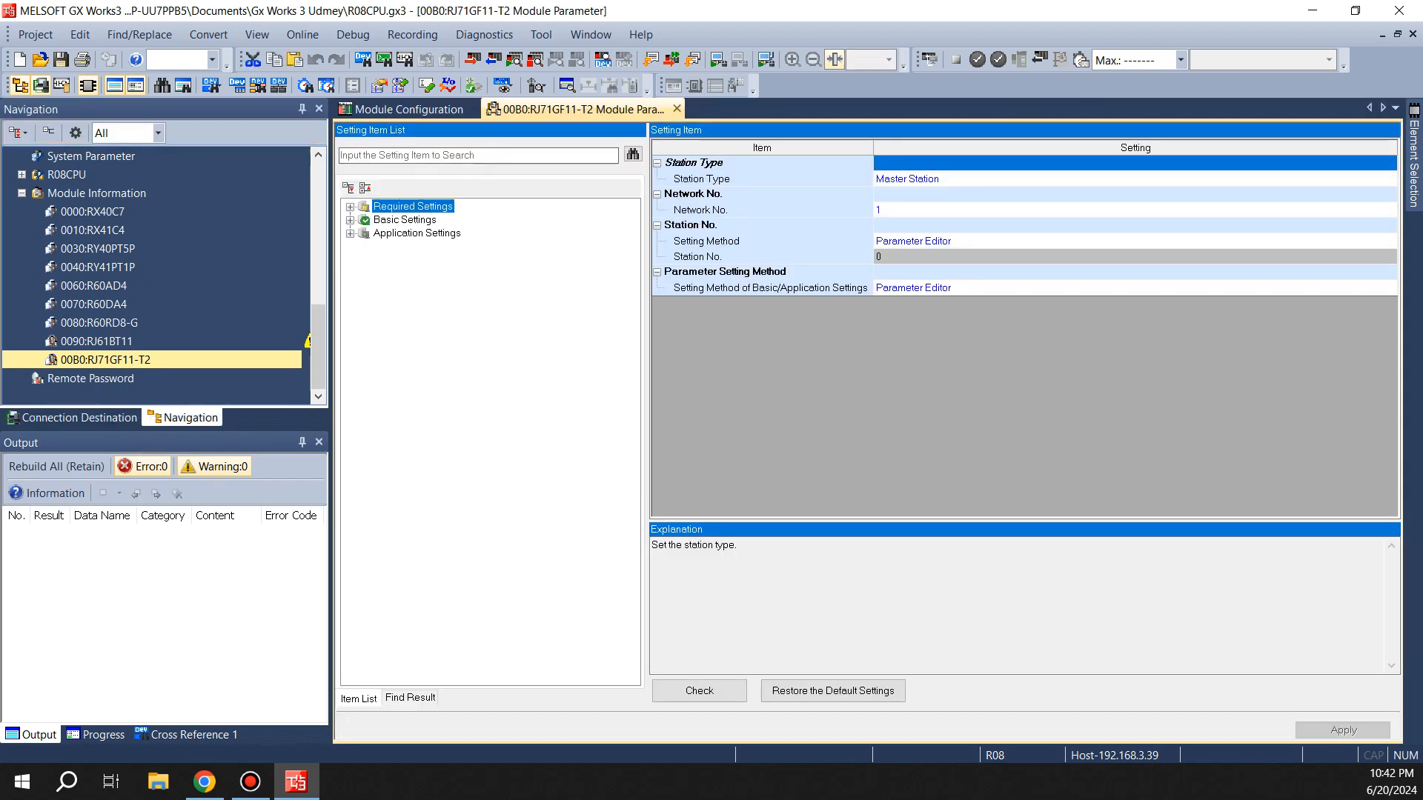
pyautogui.click(404, 220)
pyautogui.click(936, 179)
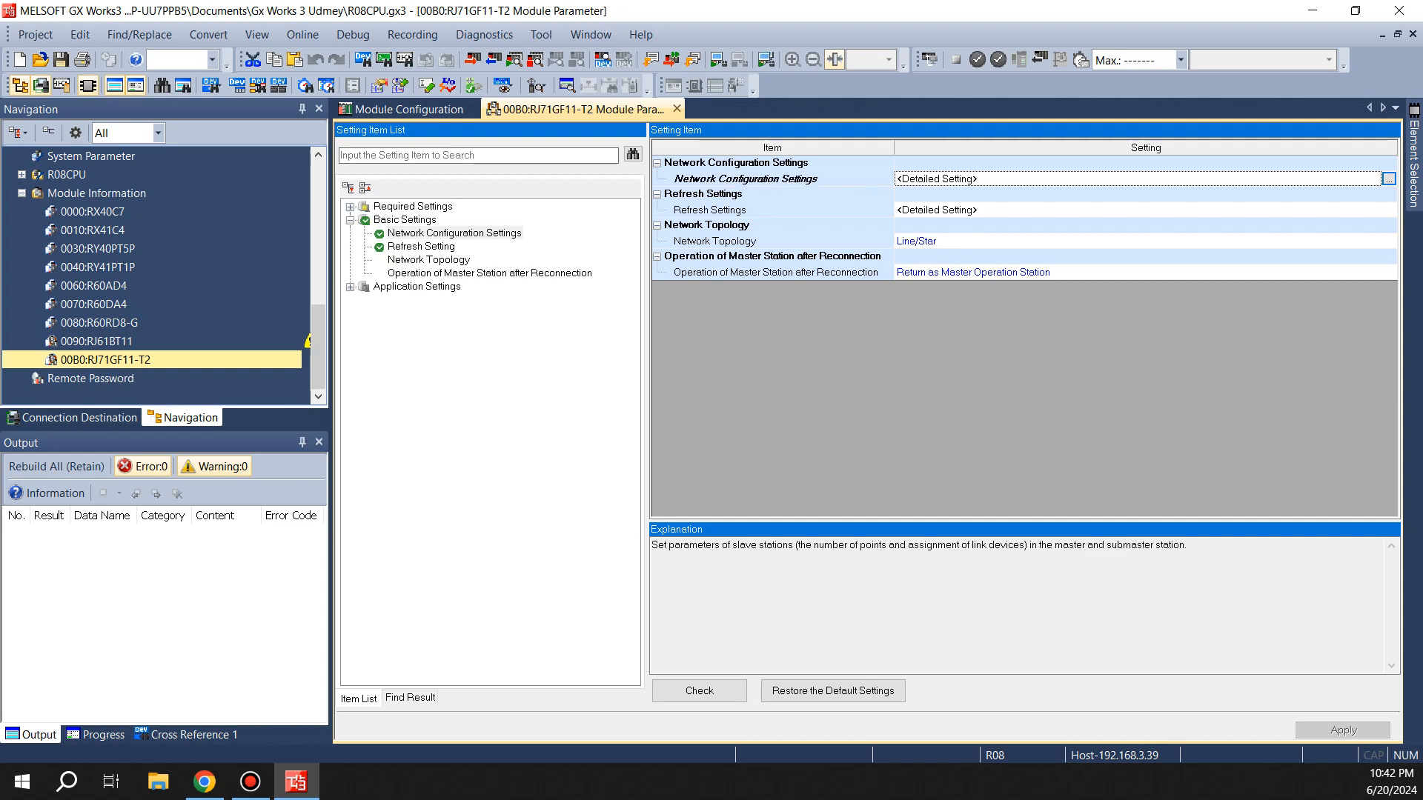
pyautogui.click(1389, 178)
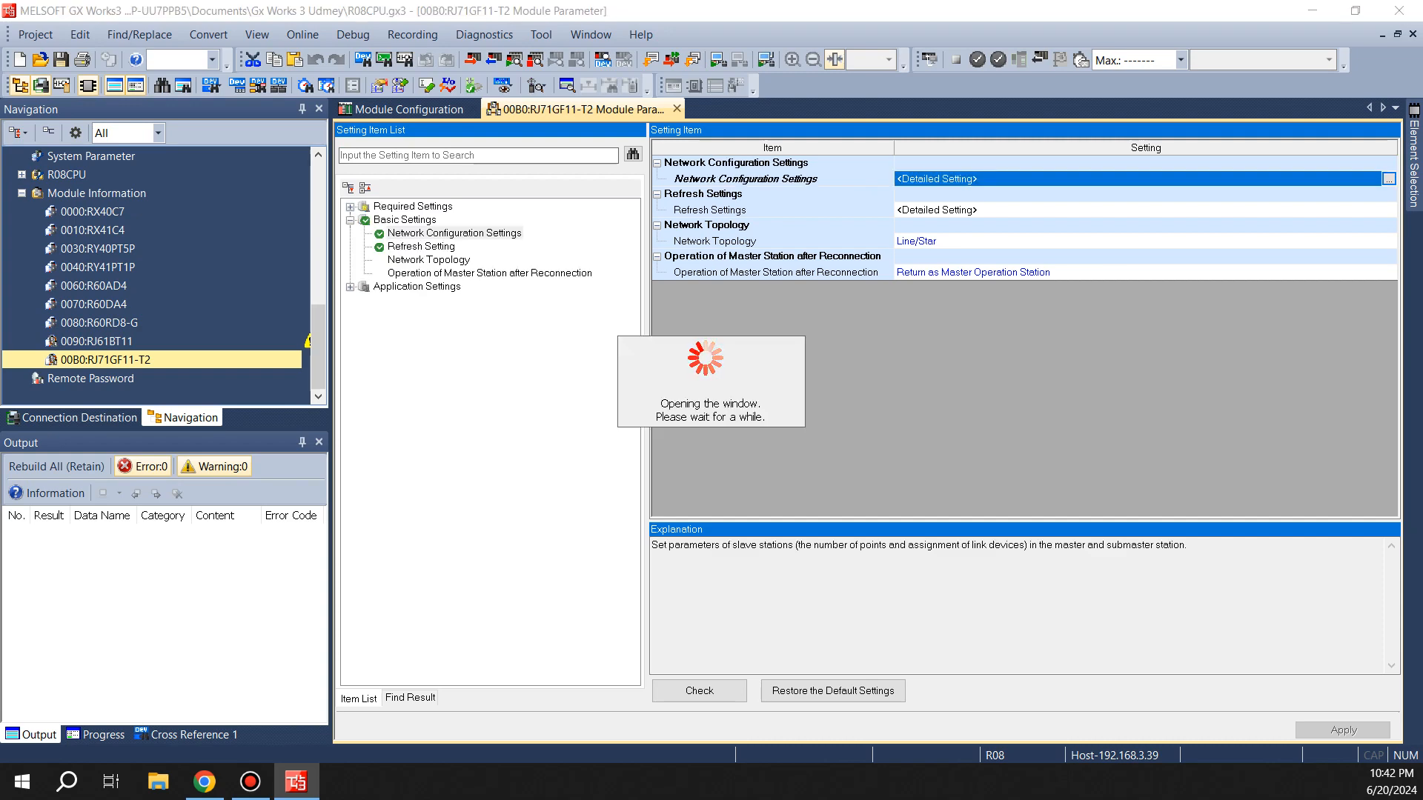
pyautogui.click(1018, 111)
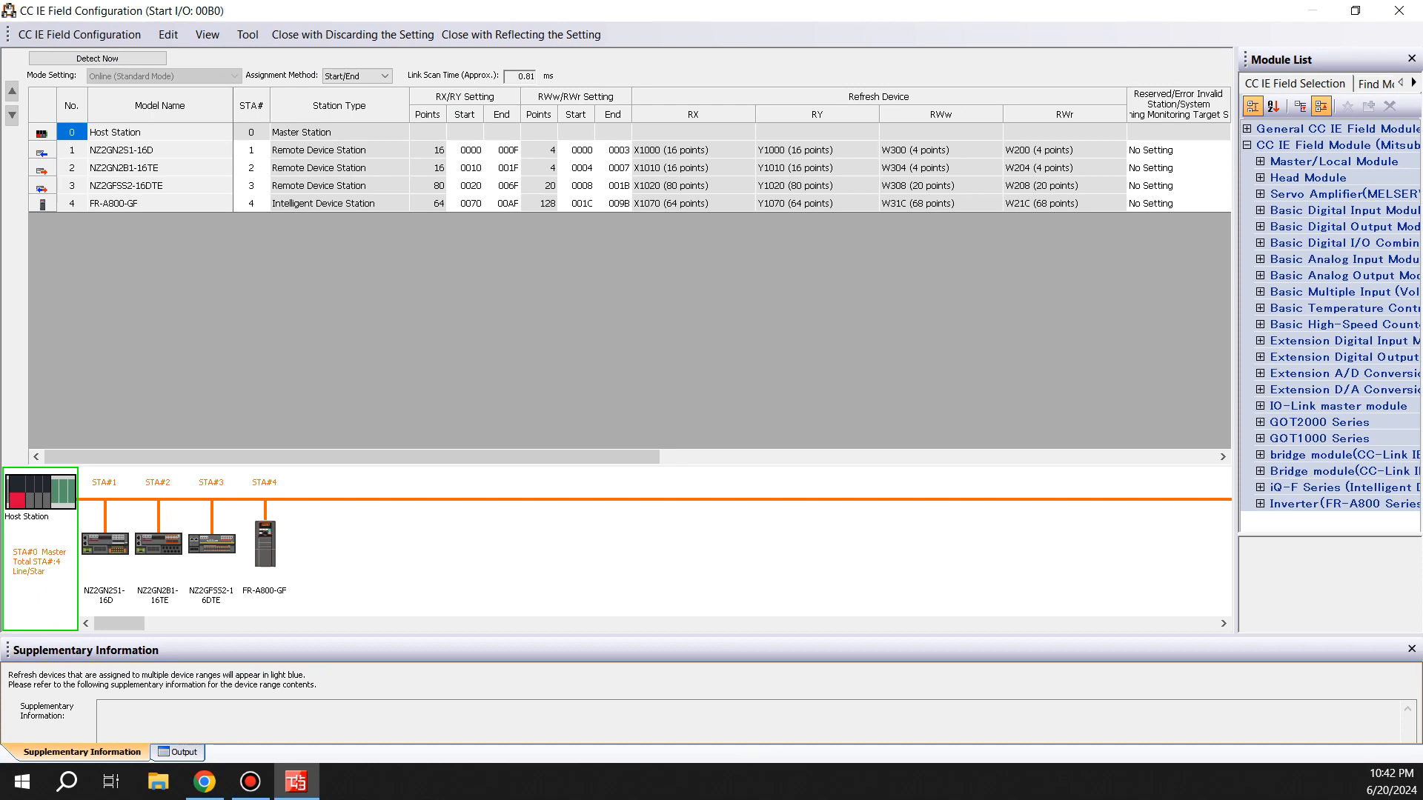
# Examine the points and refresh device assignments of each remote station in the network configuration
pyautogui.click(43, 151)
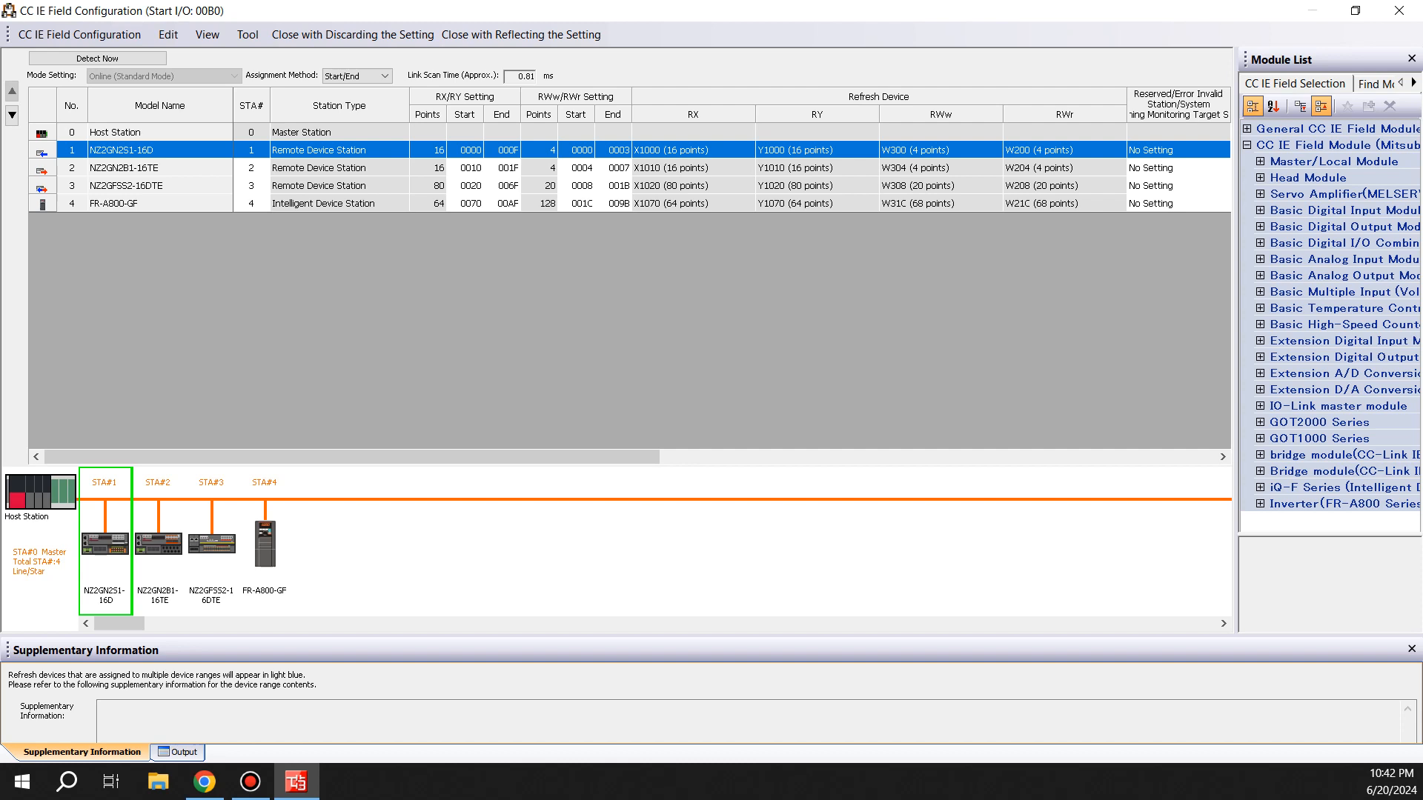
pyautogui.click(427, 168)
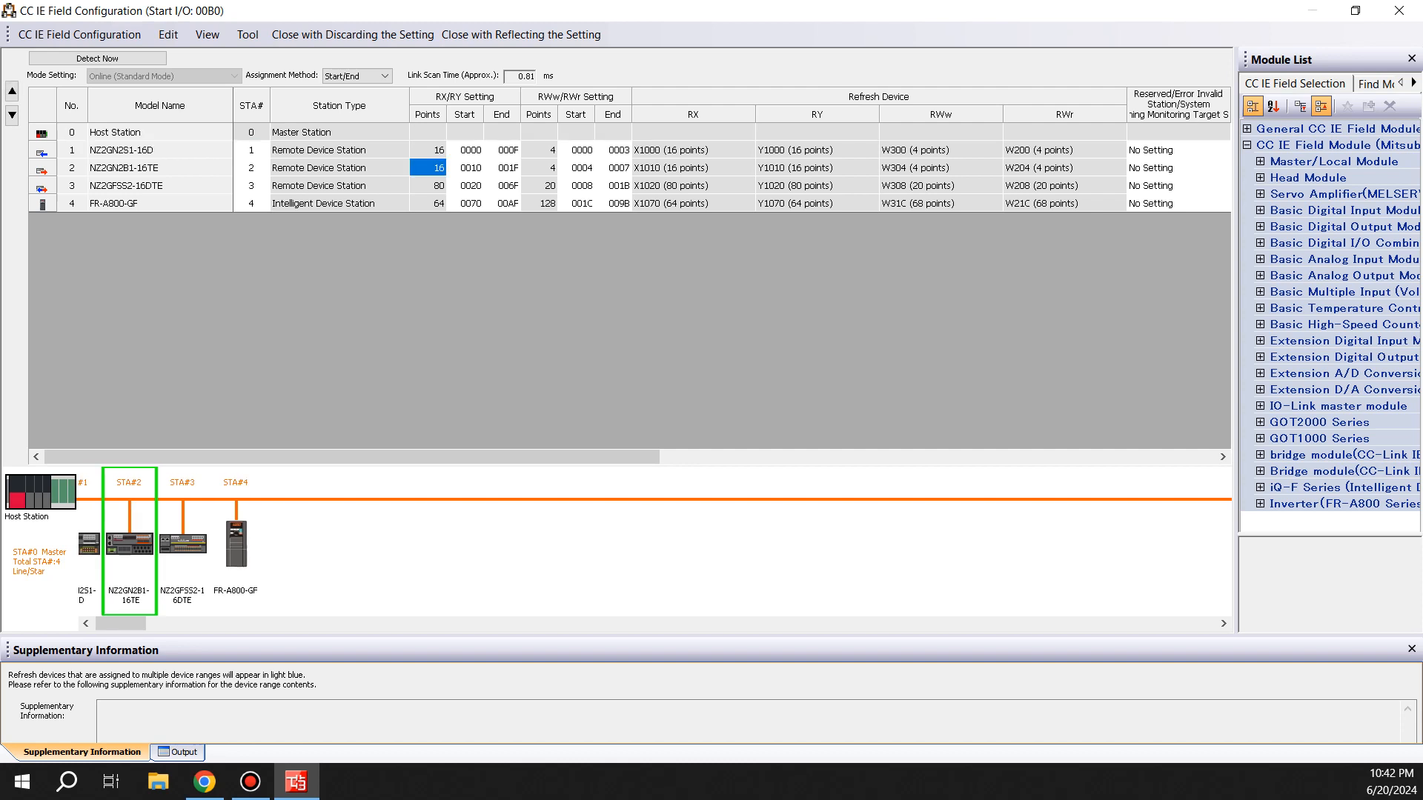
pyautogui.click(42, 187)
pyautogui.click(428, 186)
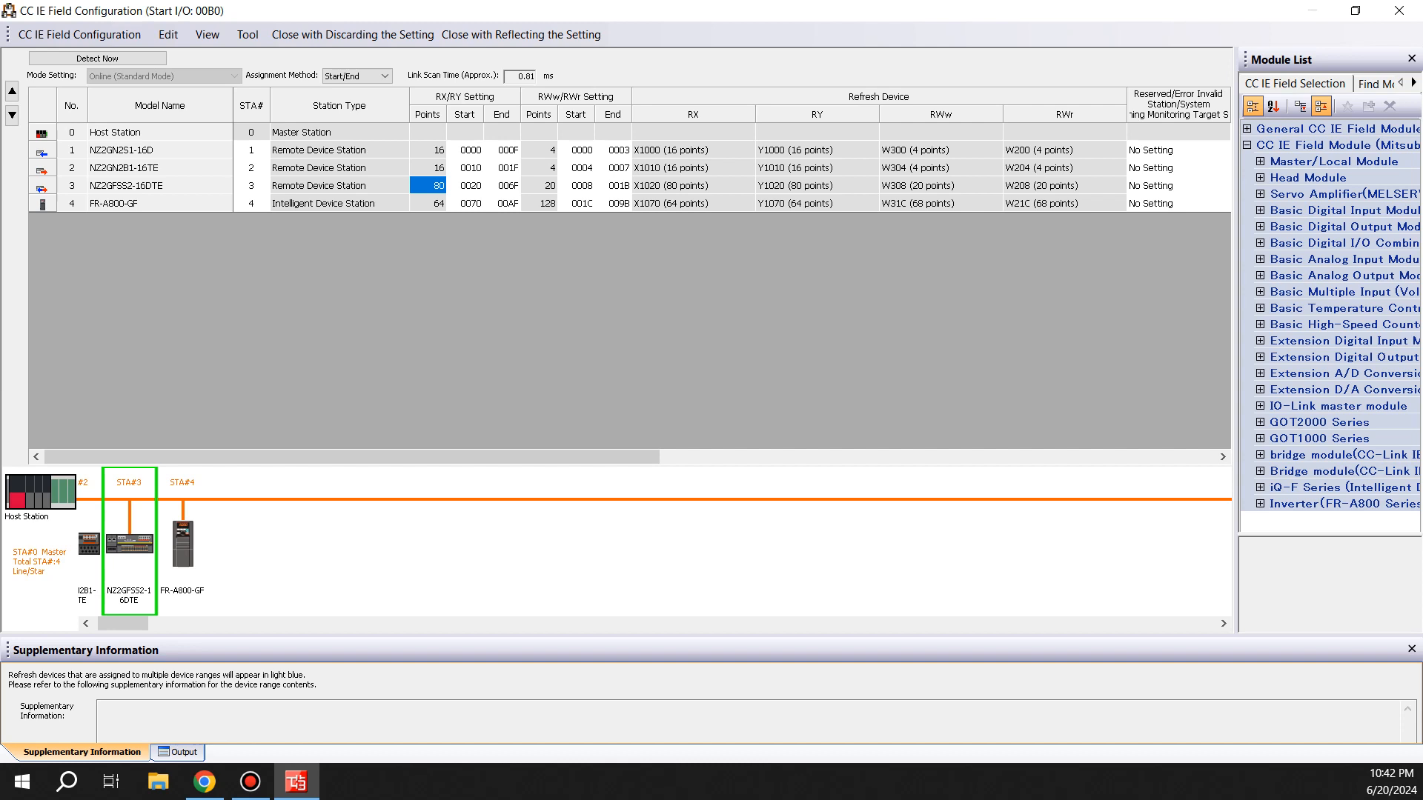
pyautogui.click(817, 186)
pyautogui.click(693, 186)
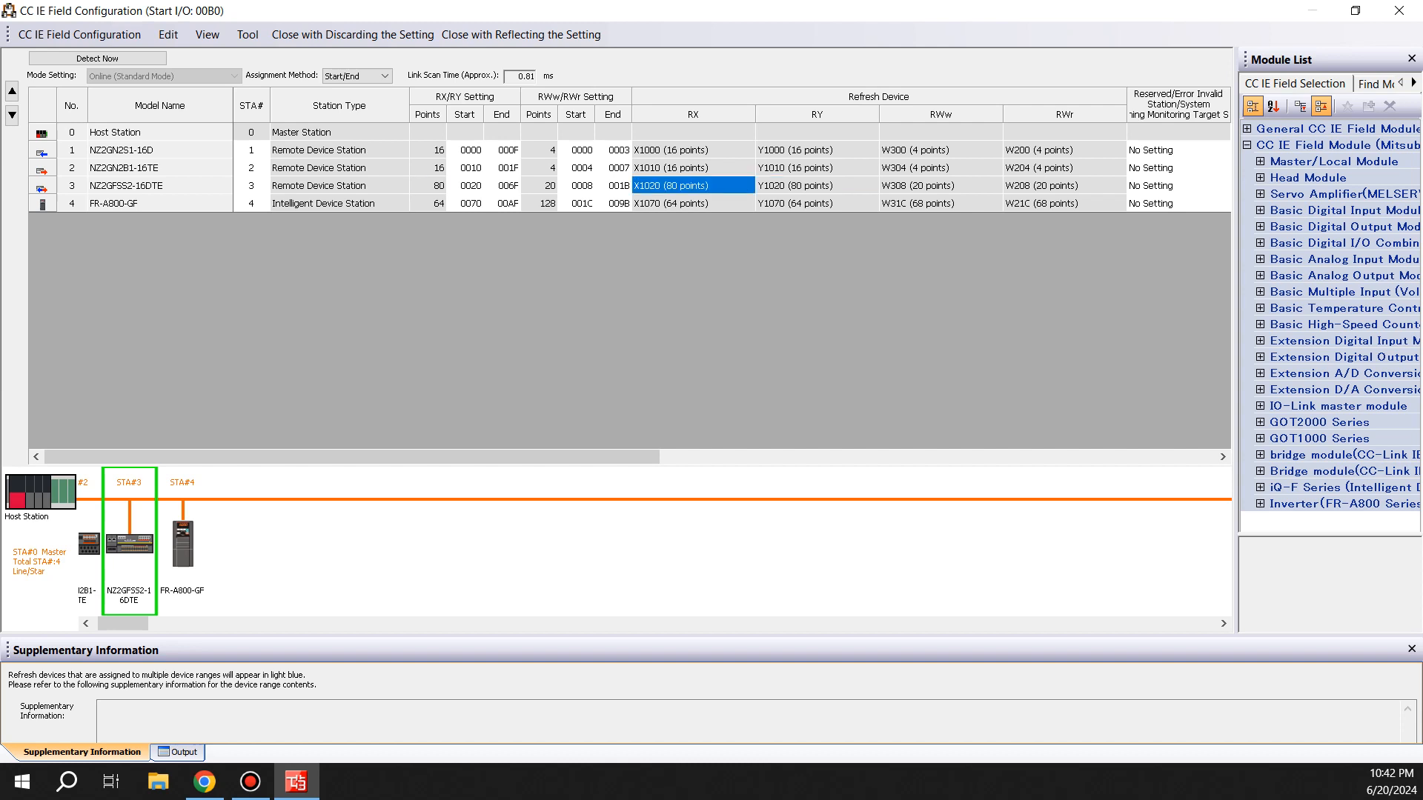
pyautogui.click(339, 203)
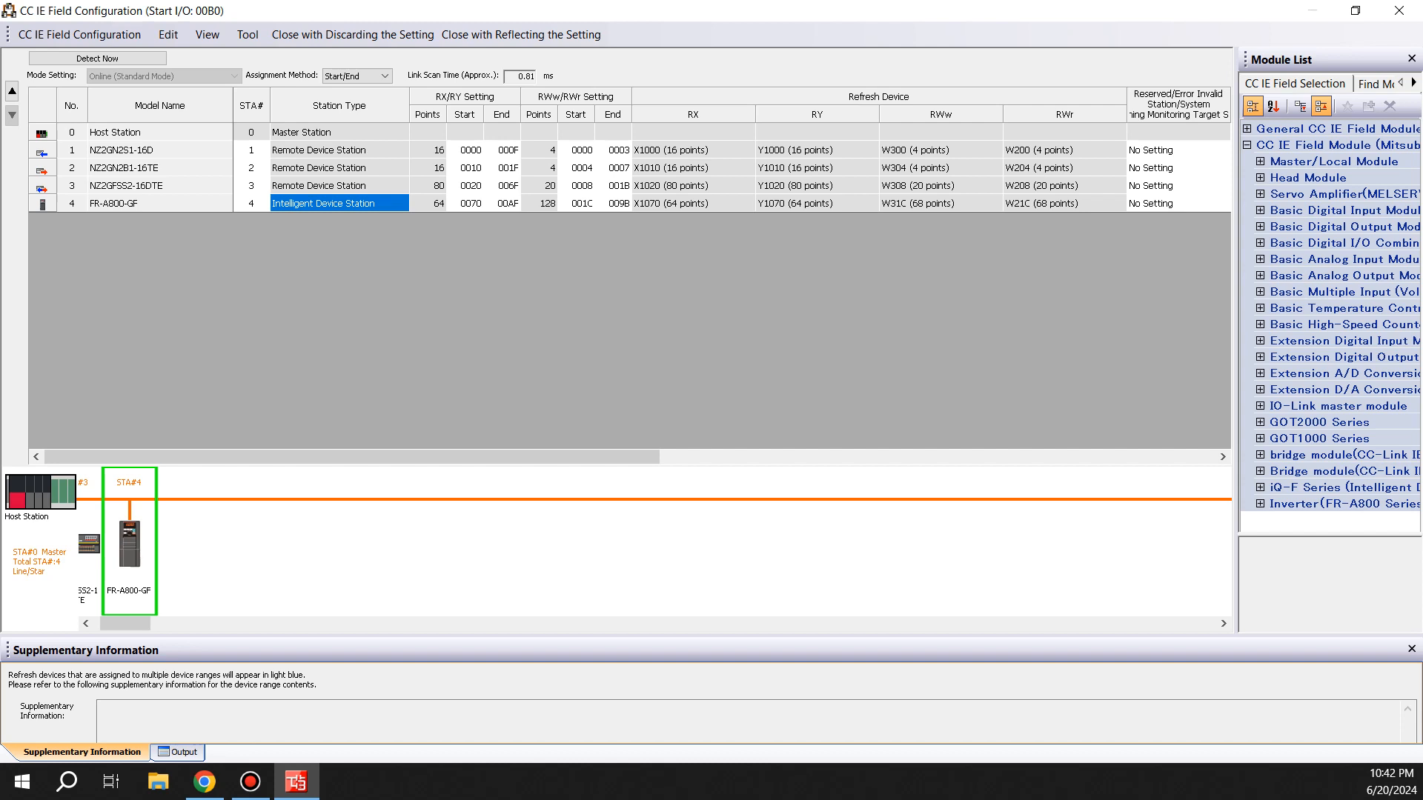
pyautogui.click(940, 204)
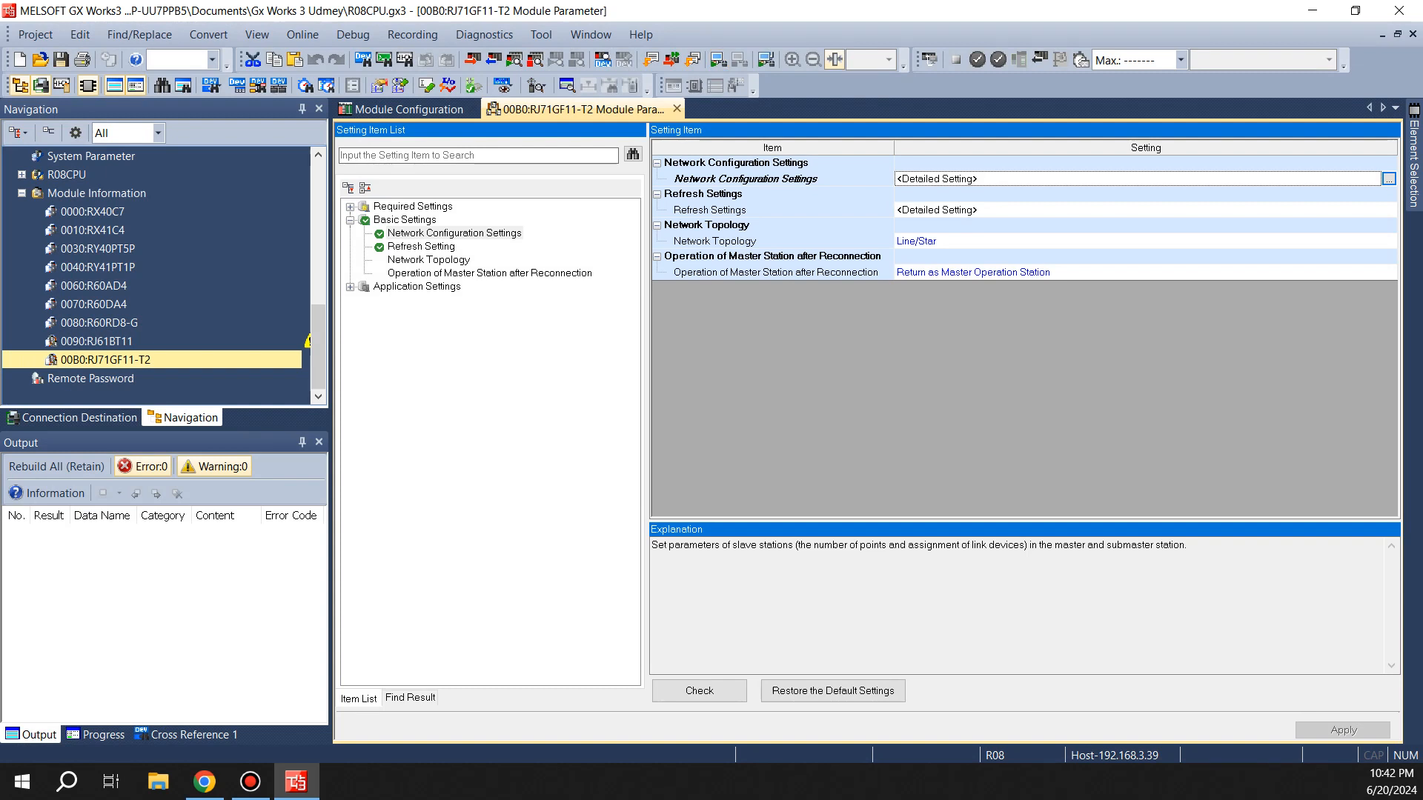
# Open the refresh settings and set the link-side end of the RWr and RWw rows to 10F
pyautogui.doubleClick(937, 210)
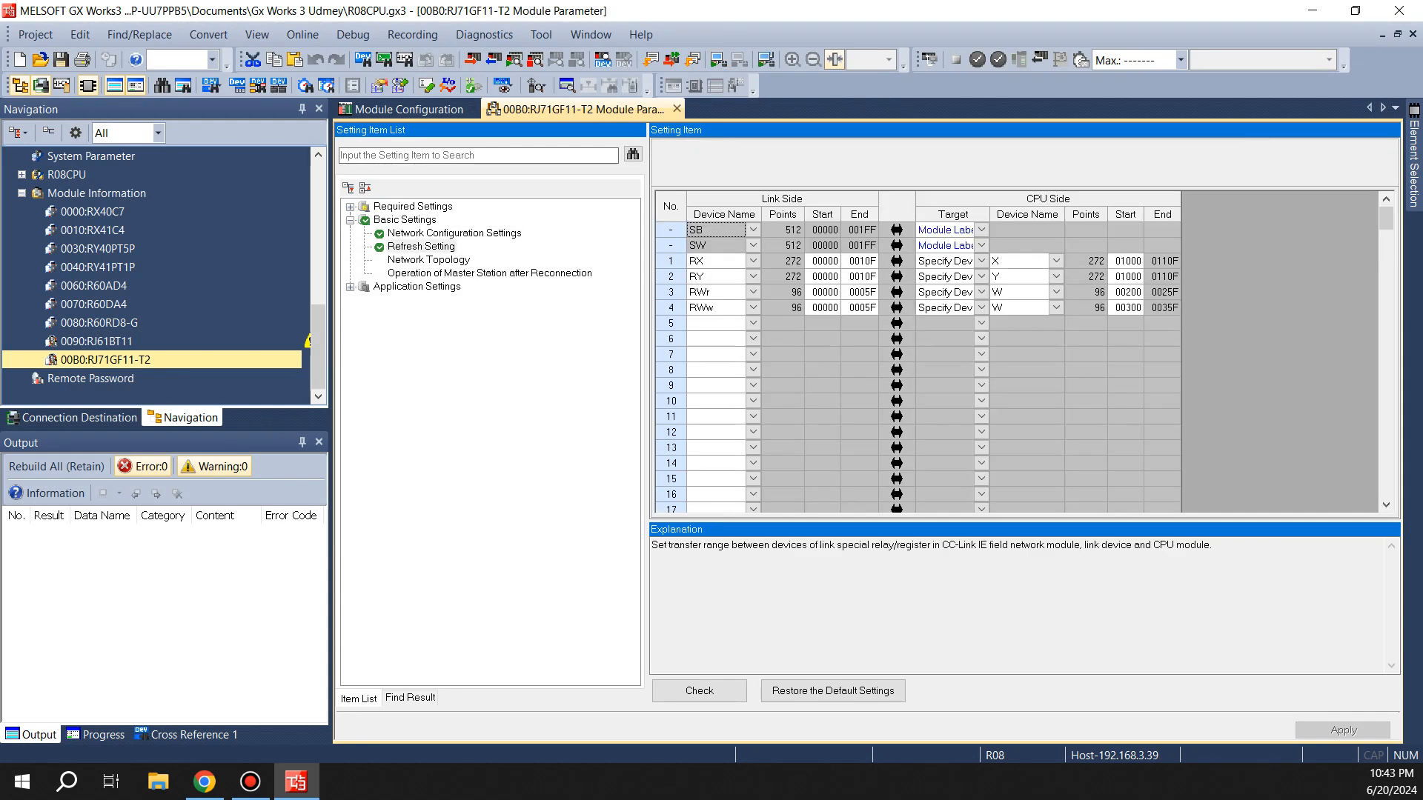
pyautogui.click(859, 293)
pyautogui.write('7f')
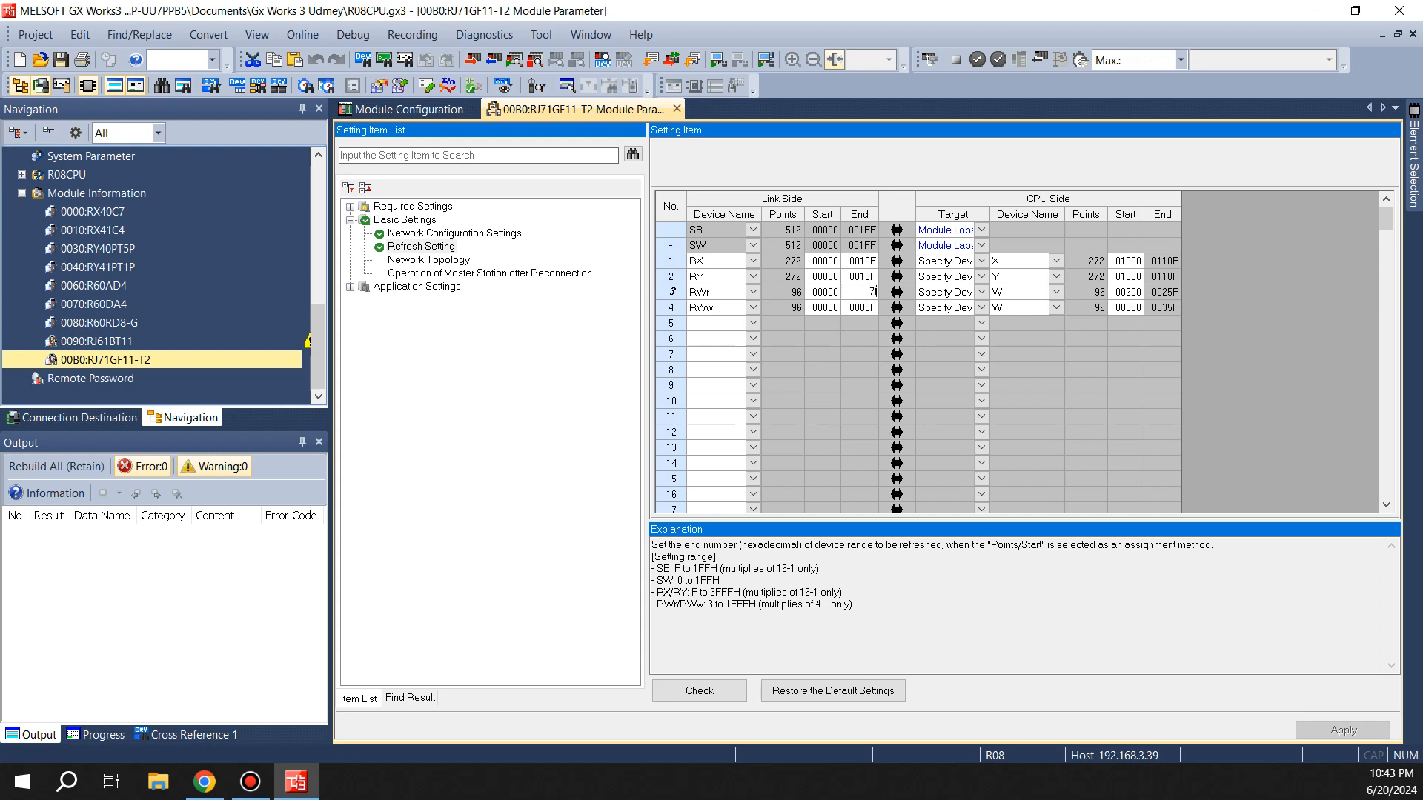
pyautogui.press('Return')
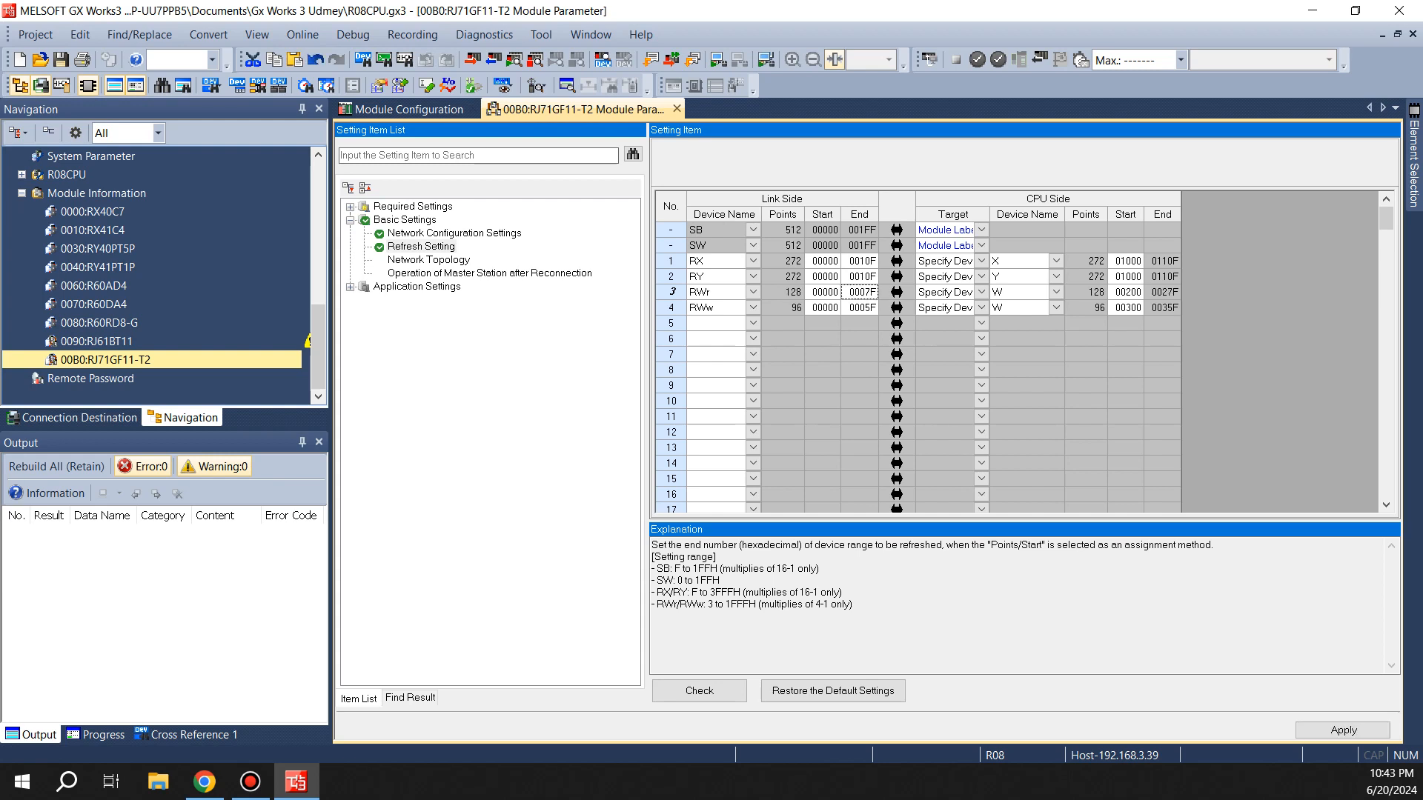
pyautogui.write('10f')
pyautogui.press('Return')
pyautogui.click(860, 307)
pyautogui.write('10f')
pyautogui.press('Return')
# Set the CPU-side start of the RWw row to 400, then check and apply the settings
pyautogui.click(1125, 307)
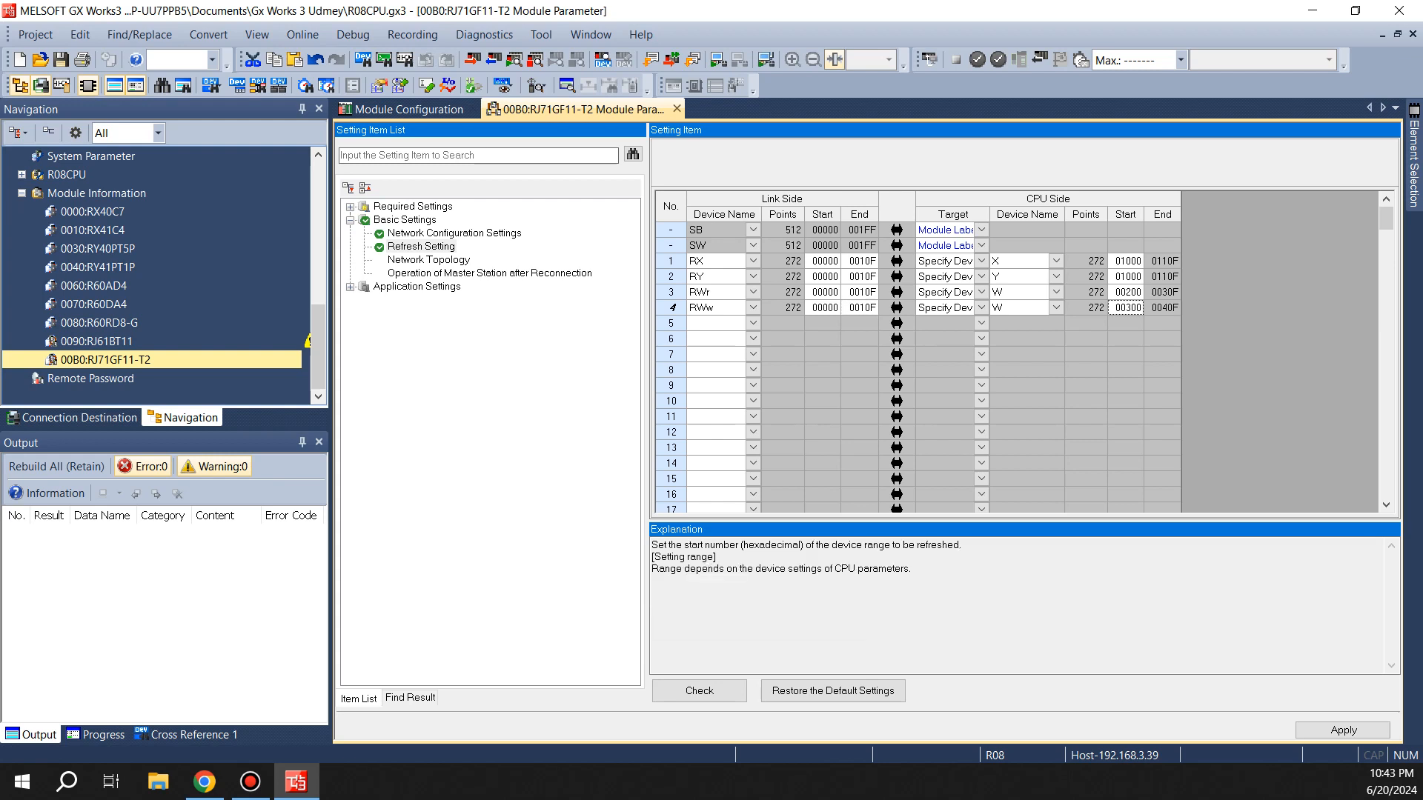
pyautogui.write('400')
pyautogui.press('Return')
pyautogui.click(699, 691)
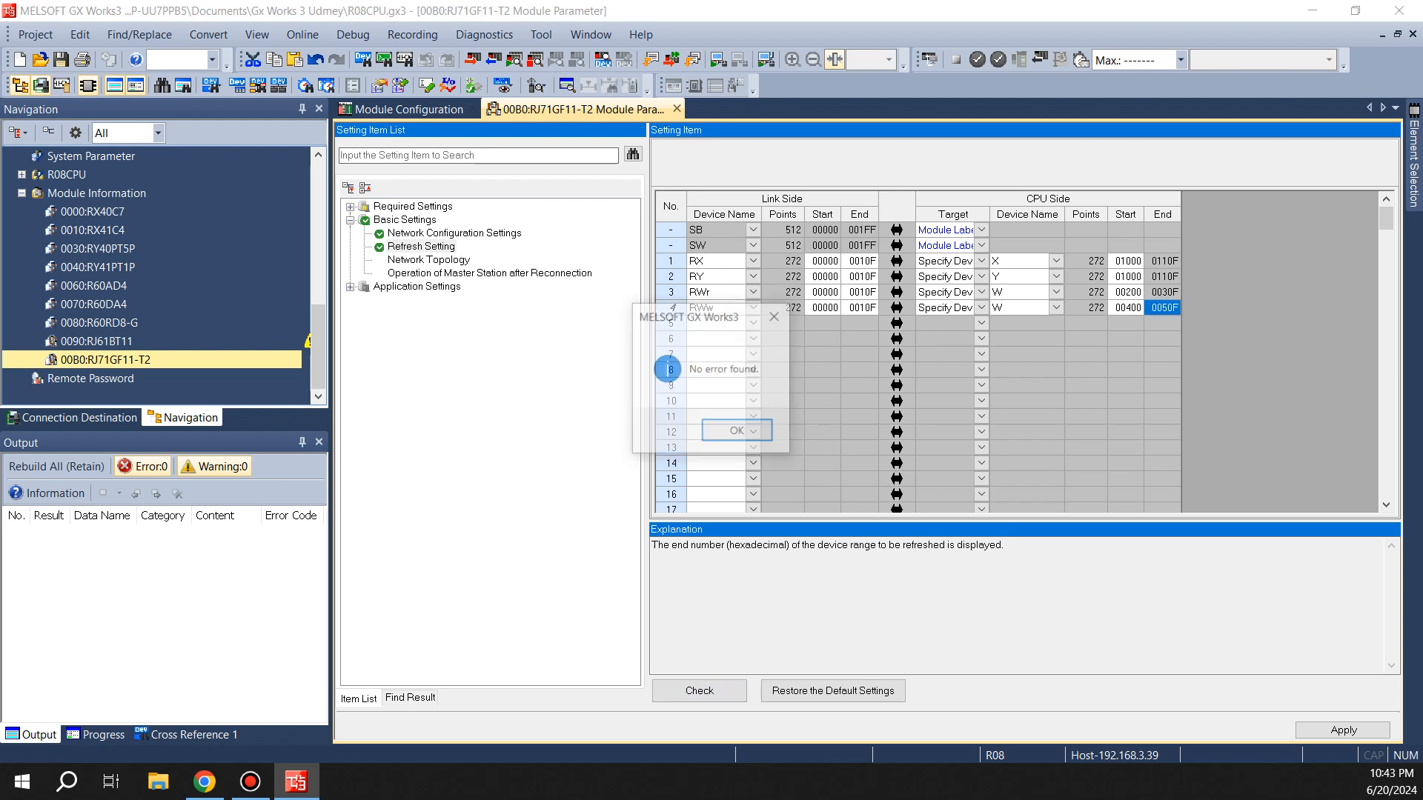
pyautogui.click(736, 430)
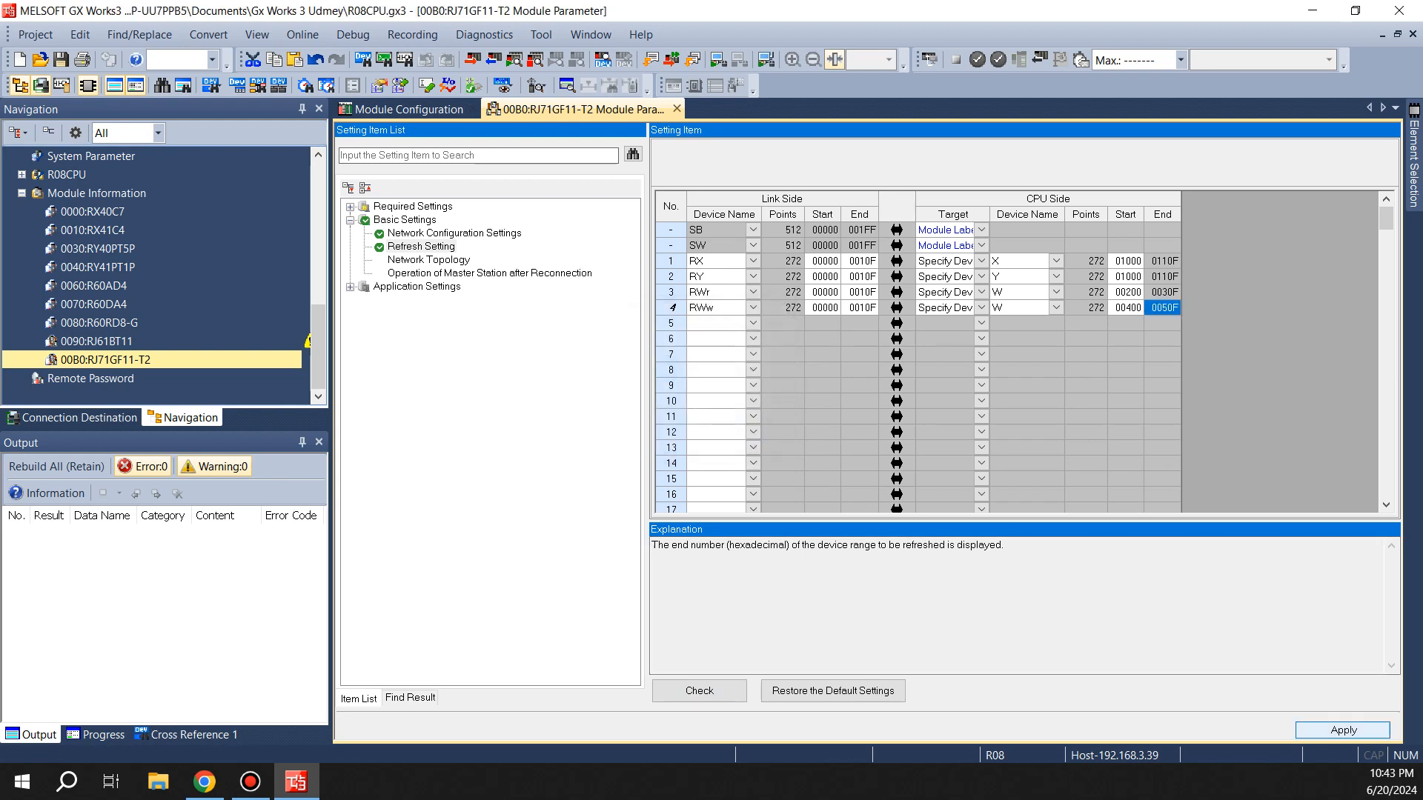
pyautogui.press('Return')
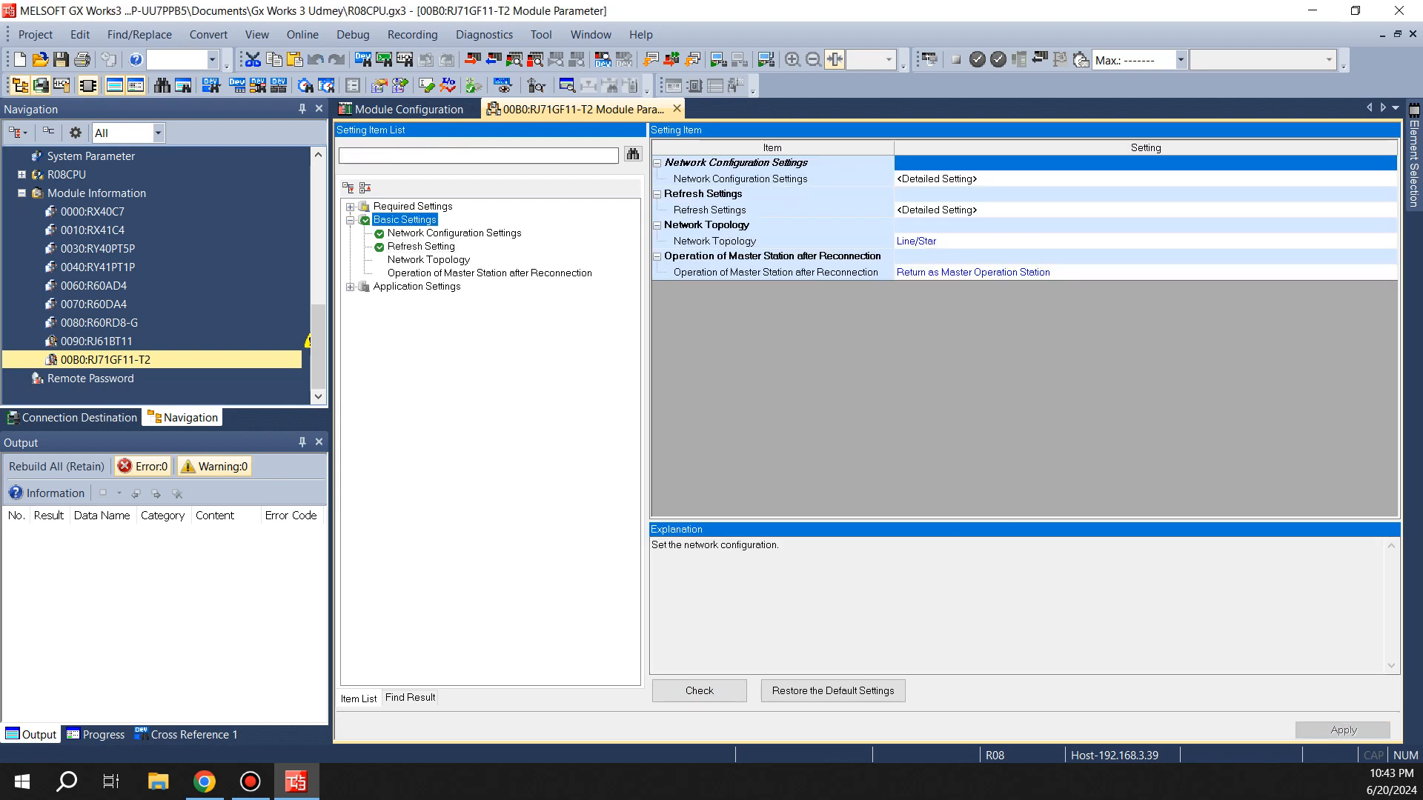
# Reopen the network configuration window and review the stations' RWr/RWw points and refresh devices
pyautogui.click(936, 179)
pyautogui.click(1389, 179)
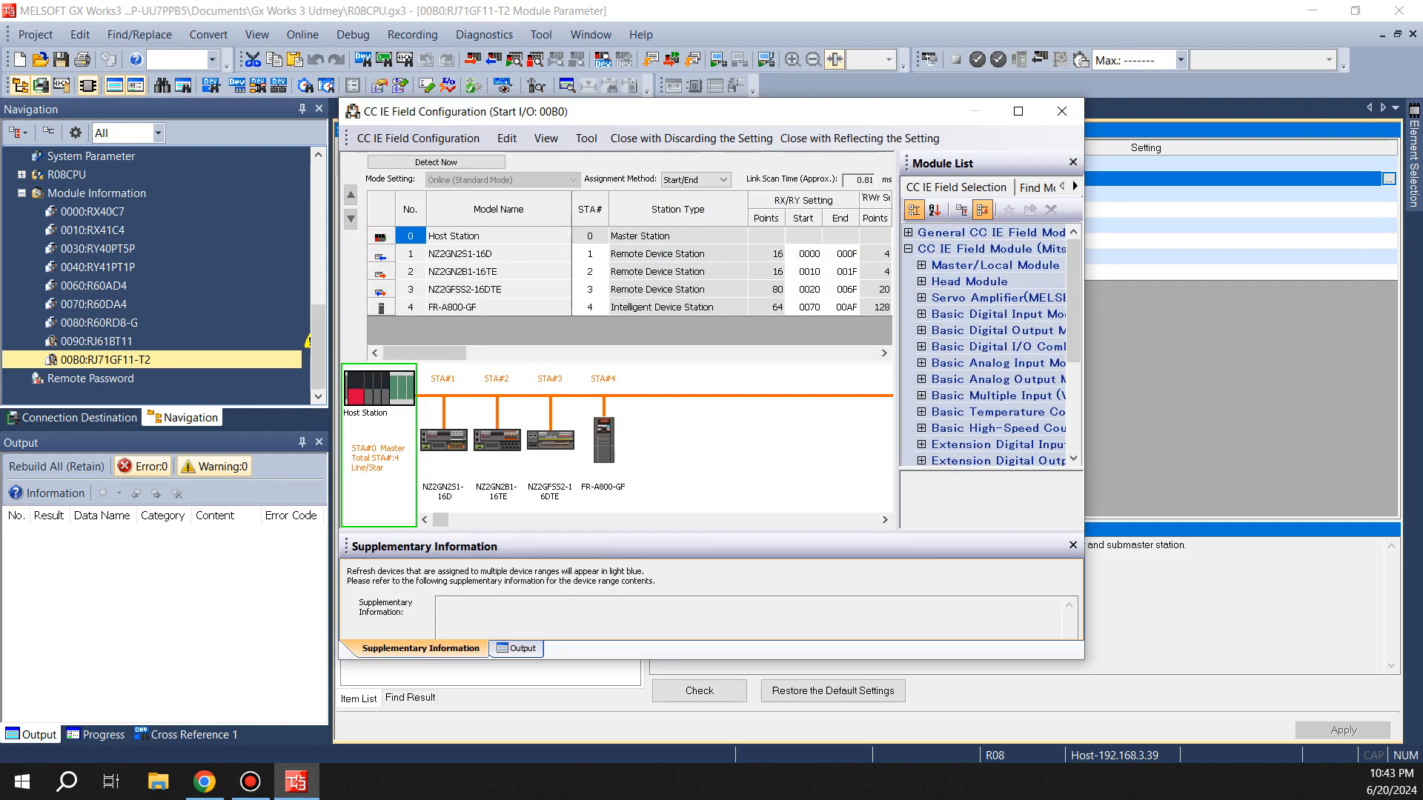
pyautogui.click(1016, 112)
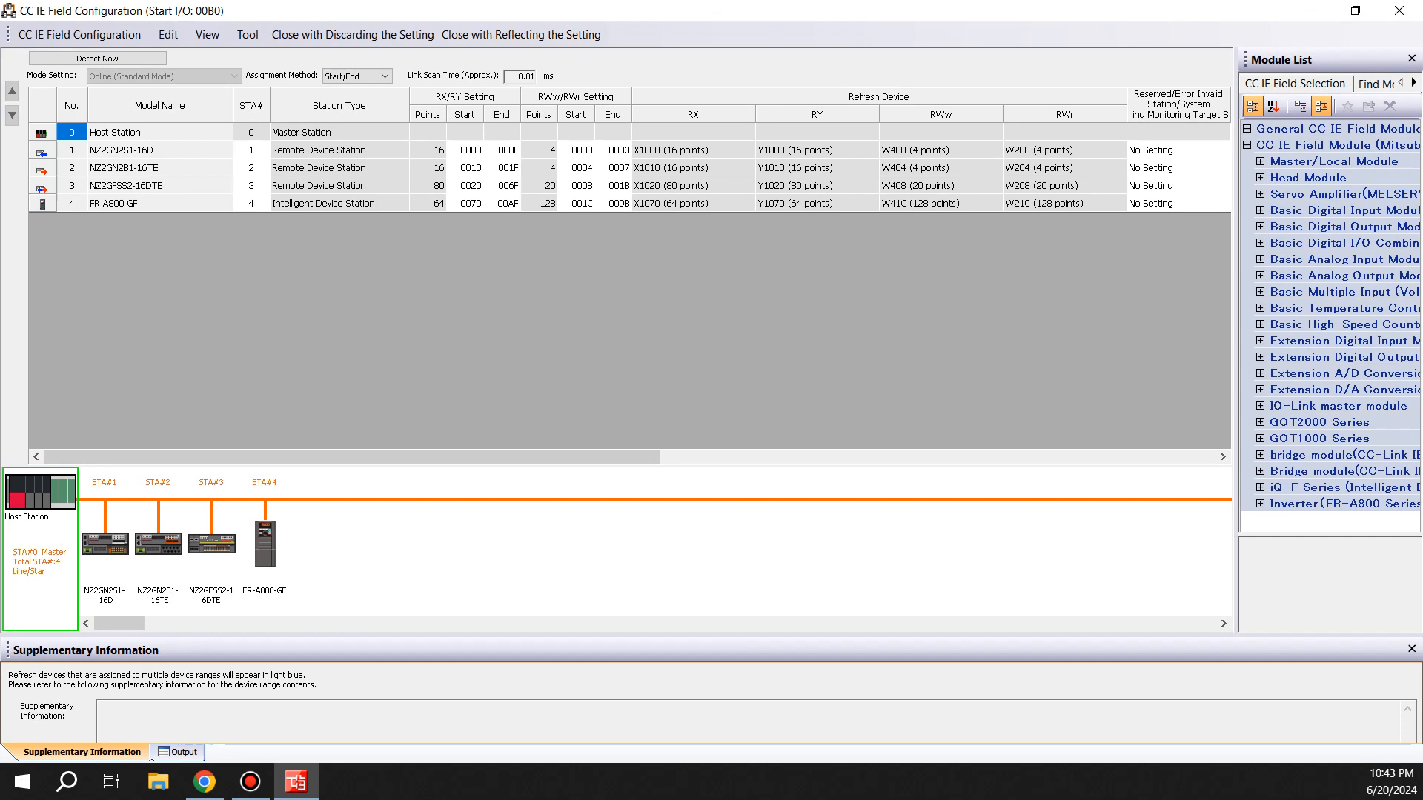
pyautogui.click(941, 203)
pyautogui.click(1064, 203)
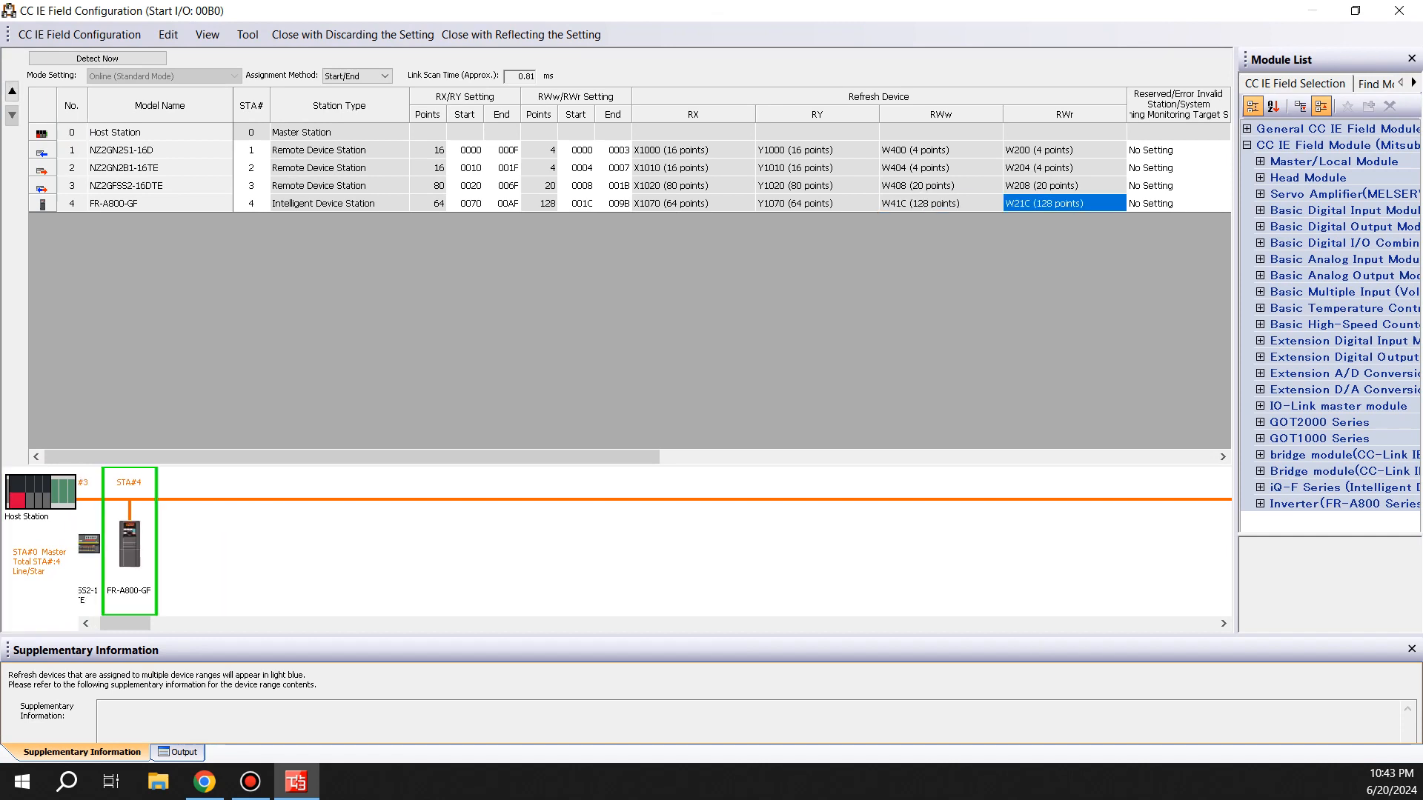
pyautogui.click(940, 204)
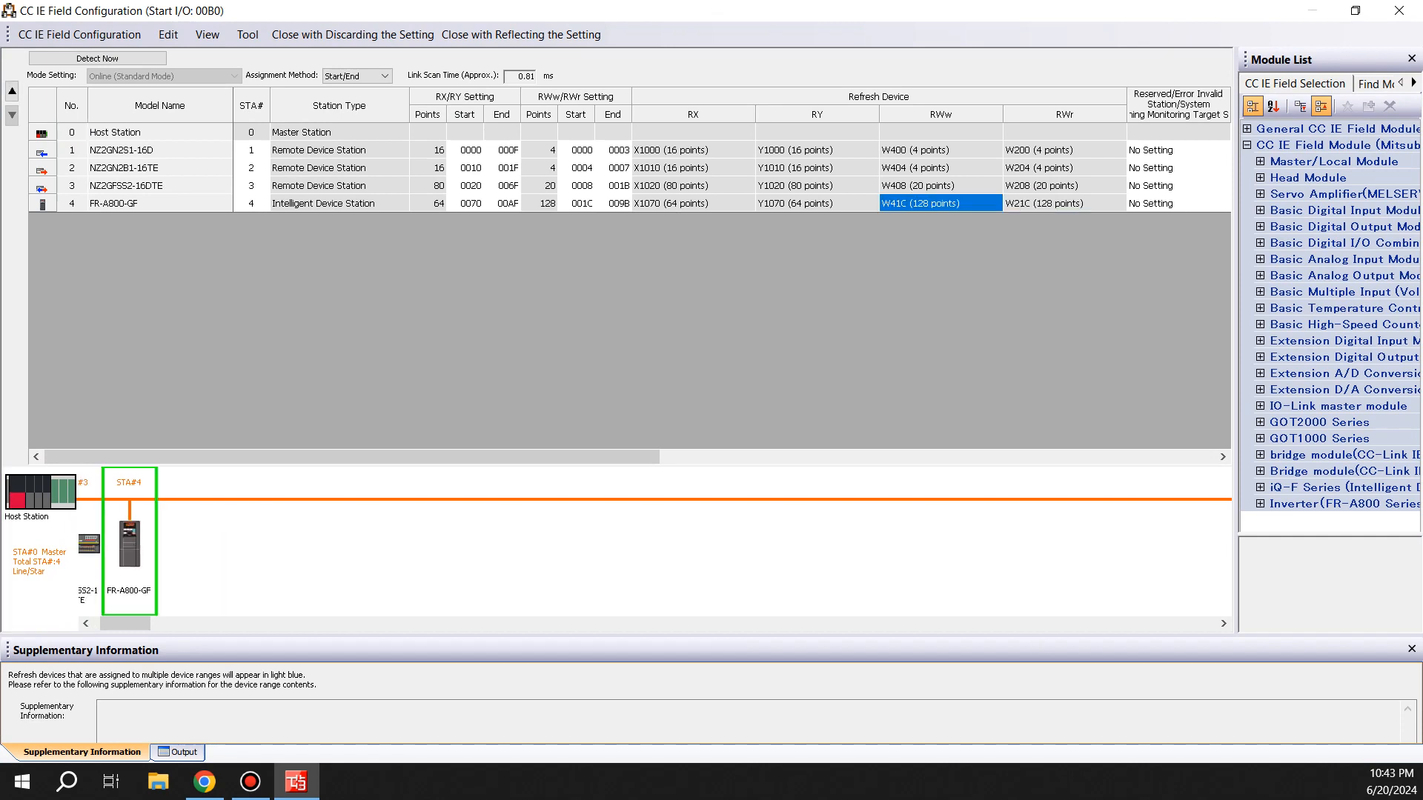
pyautogui.click(540, 150)
pyautogui.click(539, 168)
pyautogui.click(539, 186)
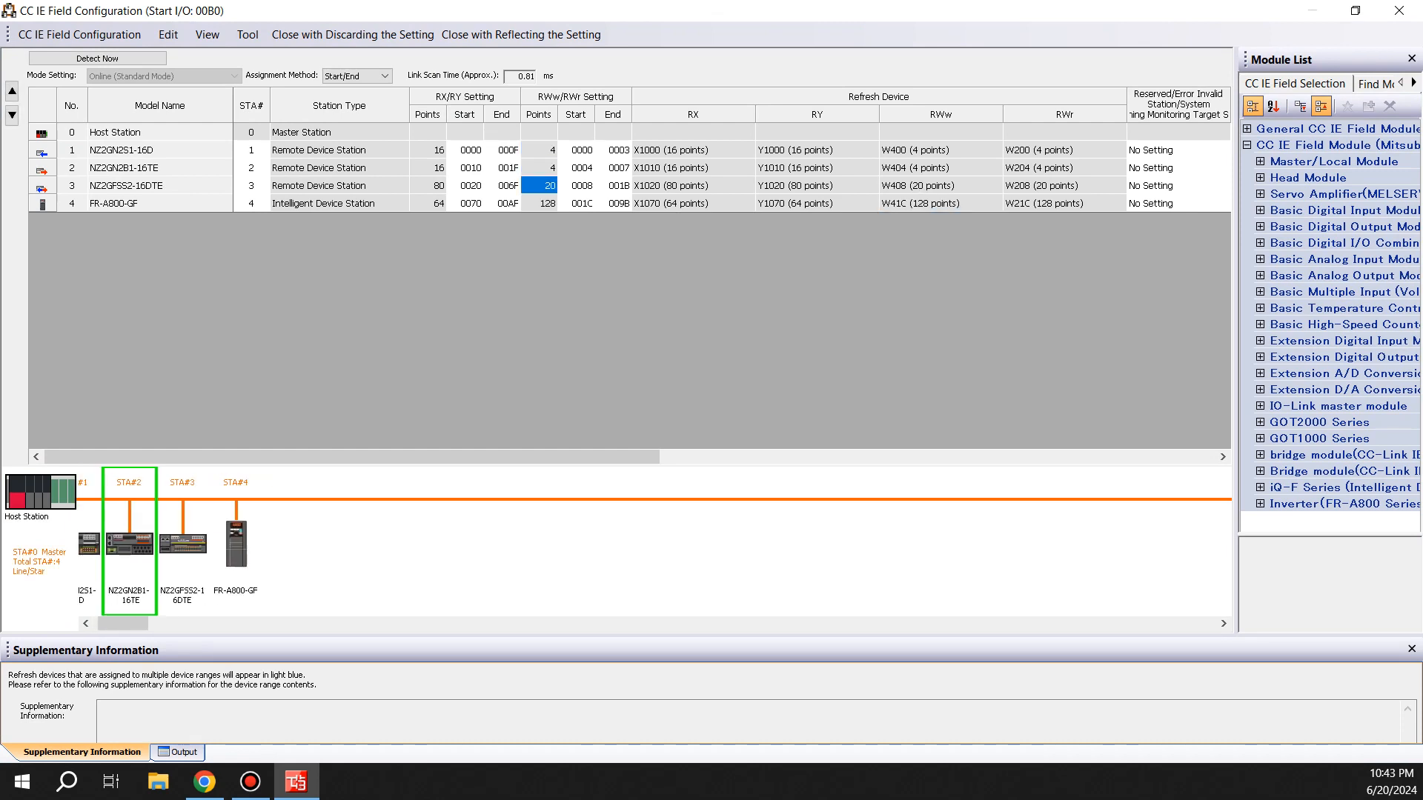
# Close the network configuration keeping its settings, and run a parameter check on the module
pyautogui.click(540, 204)
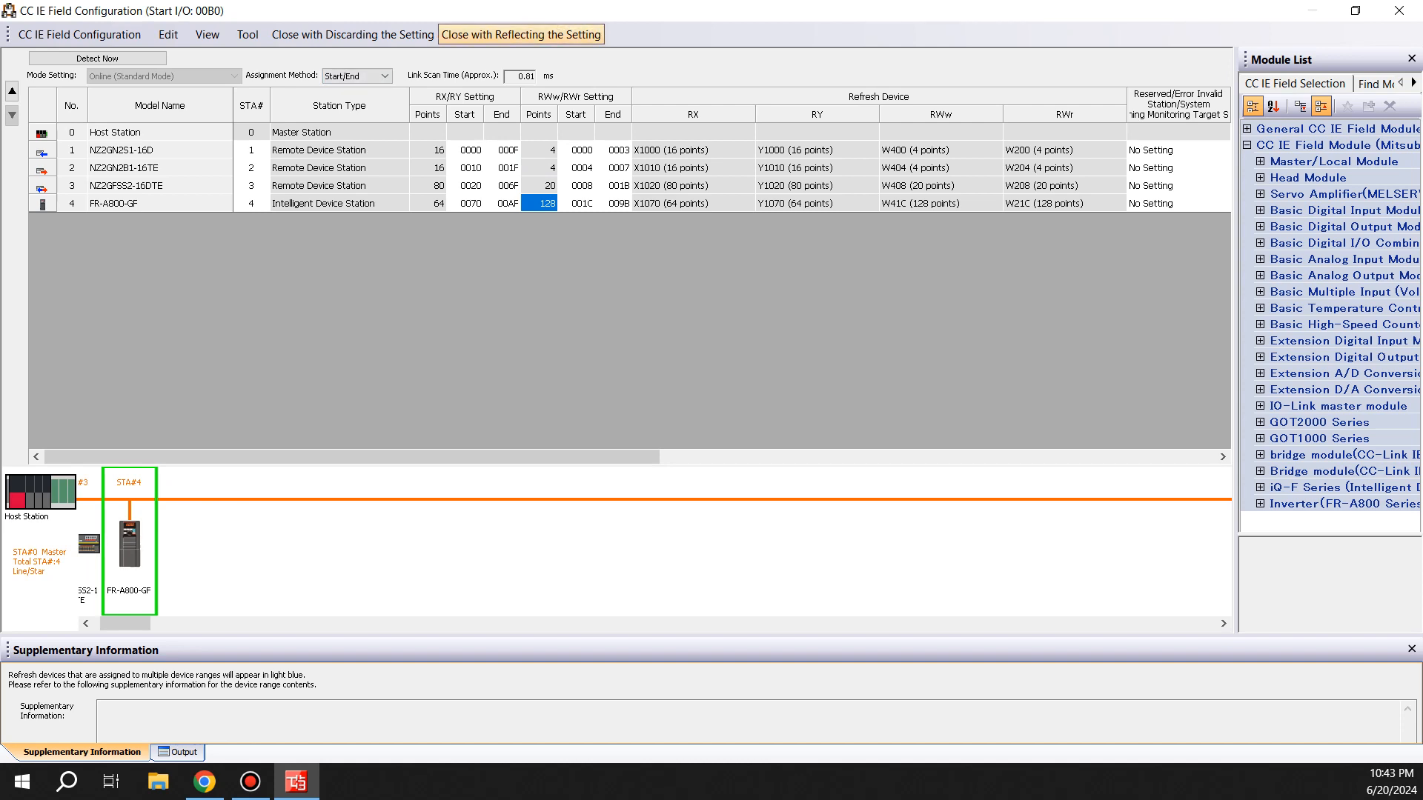
pyautogui.click(521, 34)
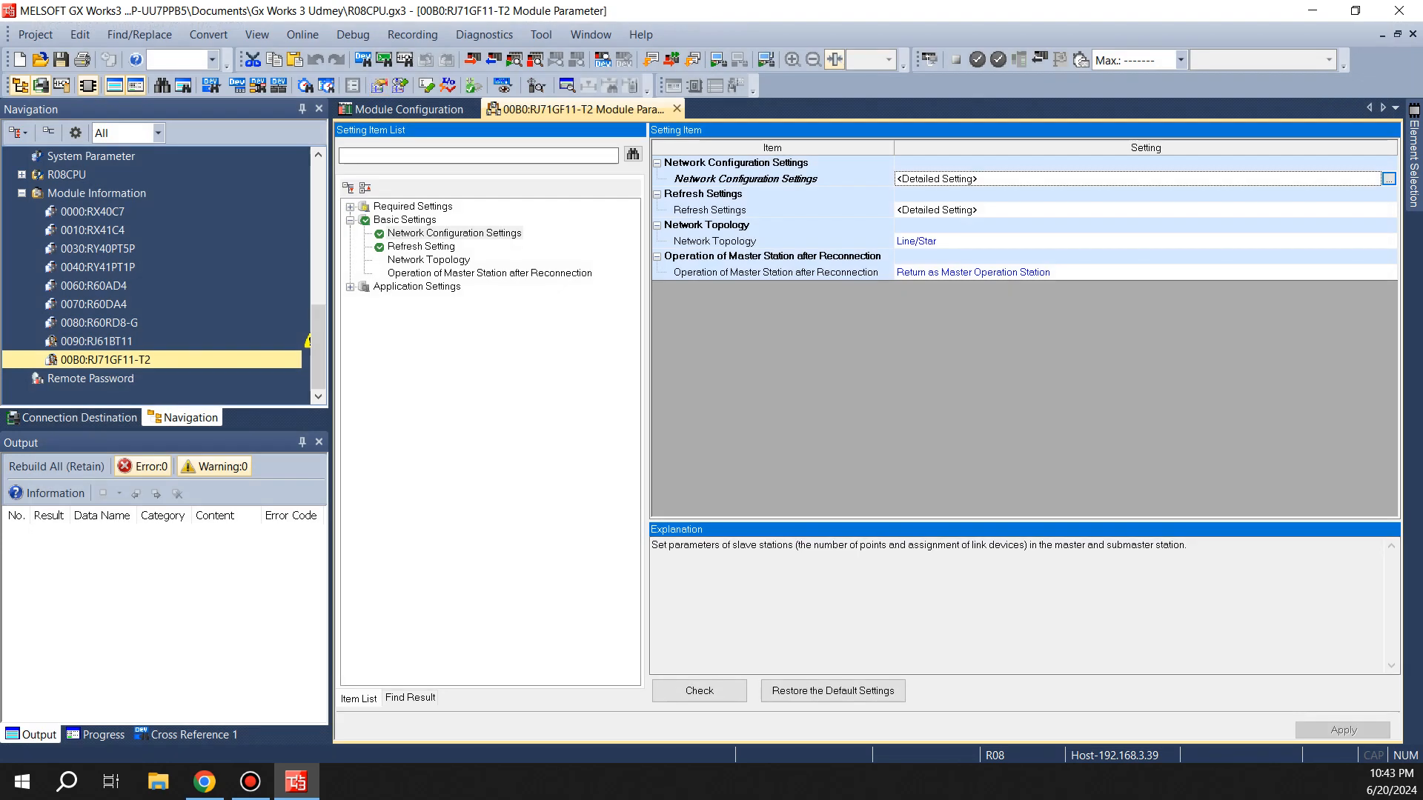
pyautogui.click(699, 690)
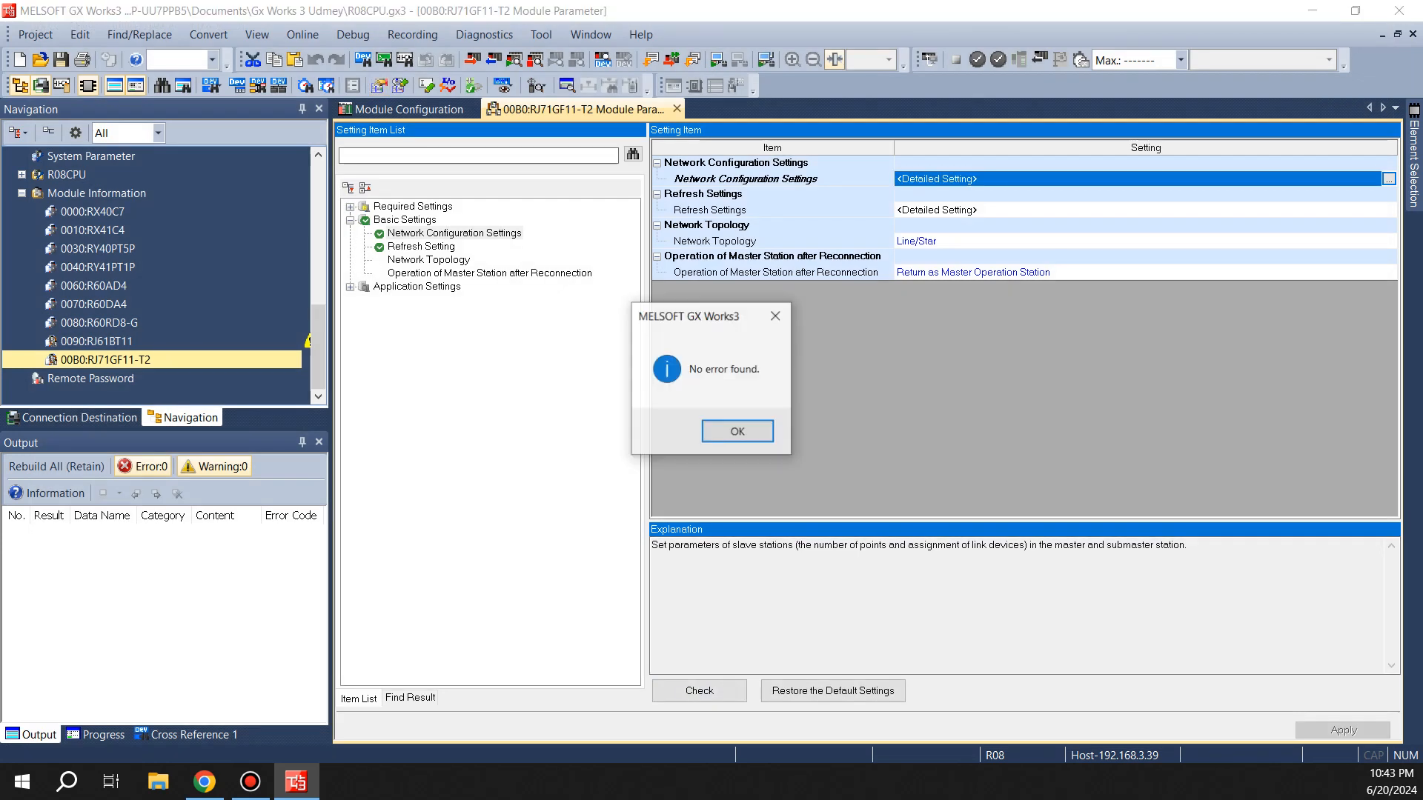
pyautogui.click(738, 430)
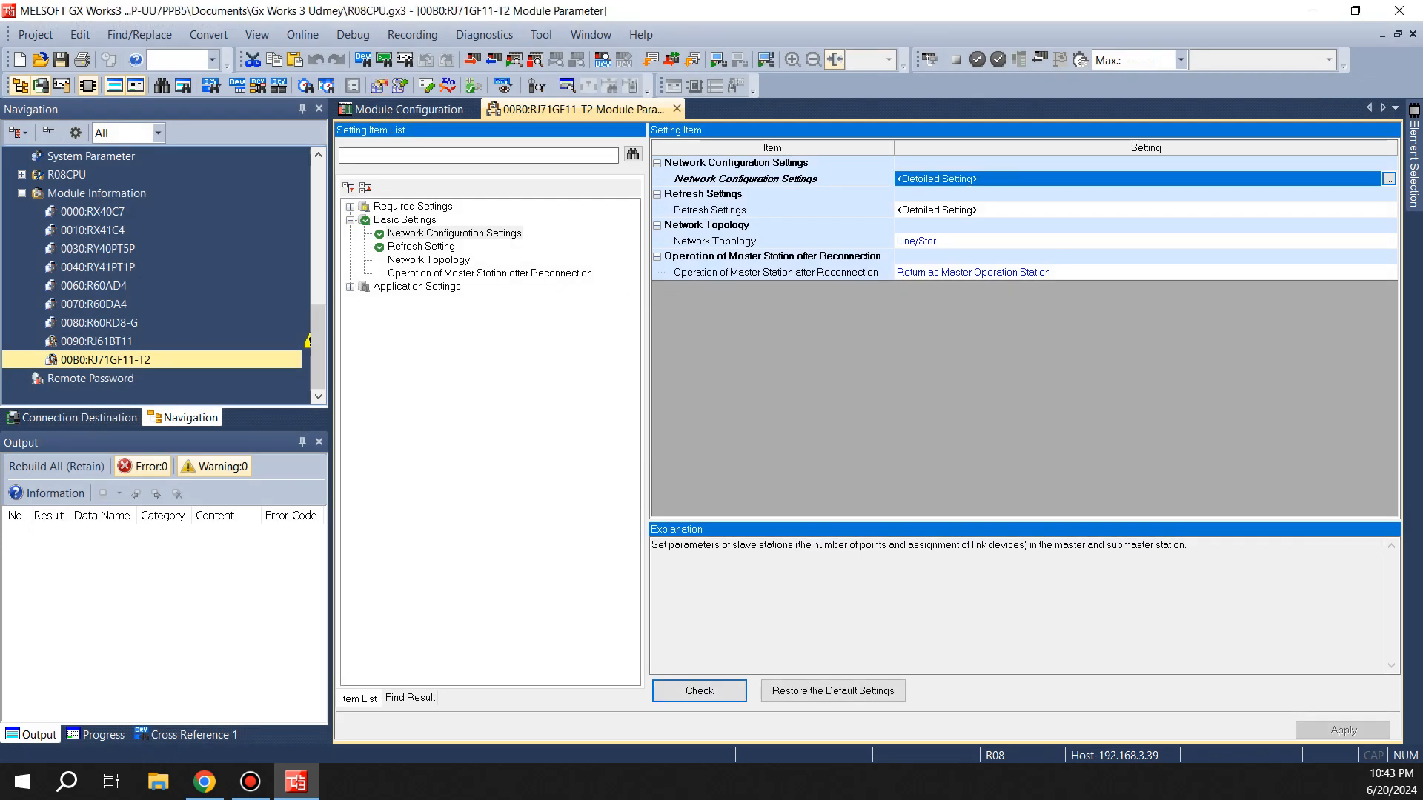
# Browse the required, basic and application setting groups of the RJ71GF11-T2 module parameters
pyautogui.click(417, 287)
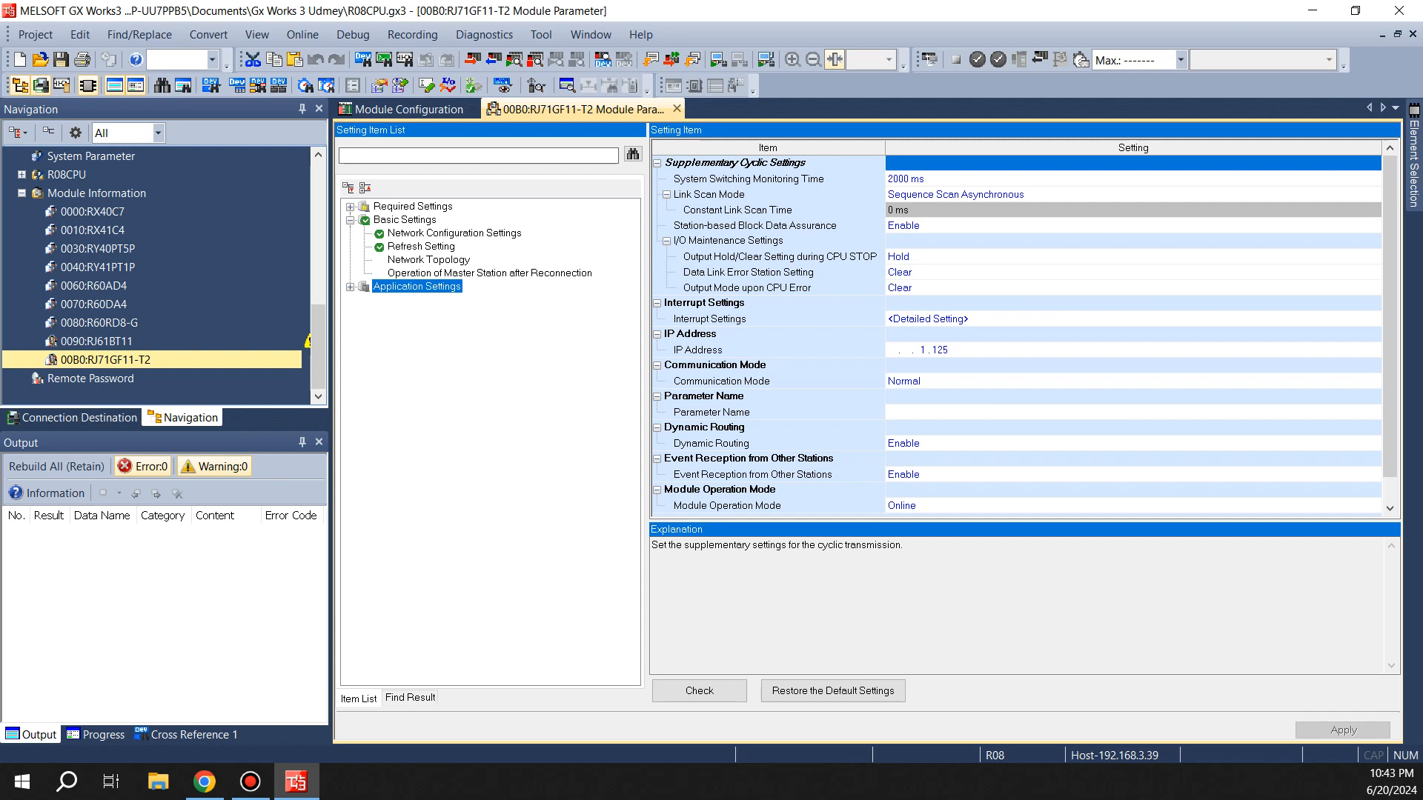
pyautogui.click(413, 207)
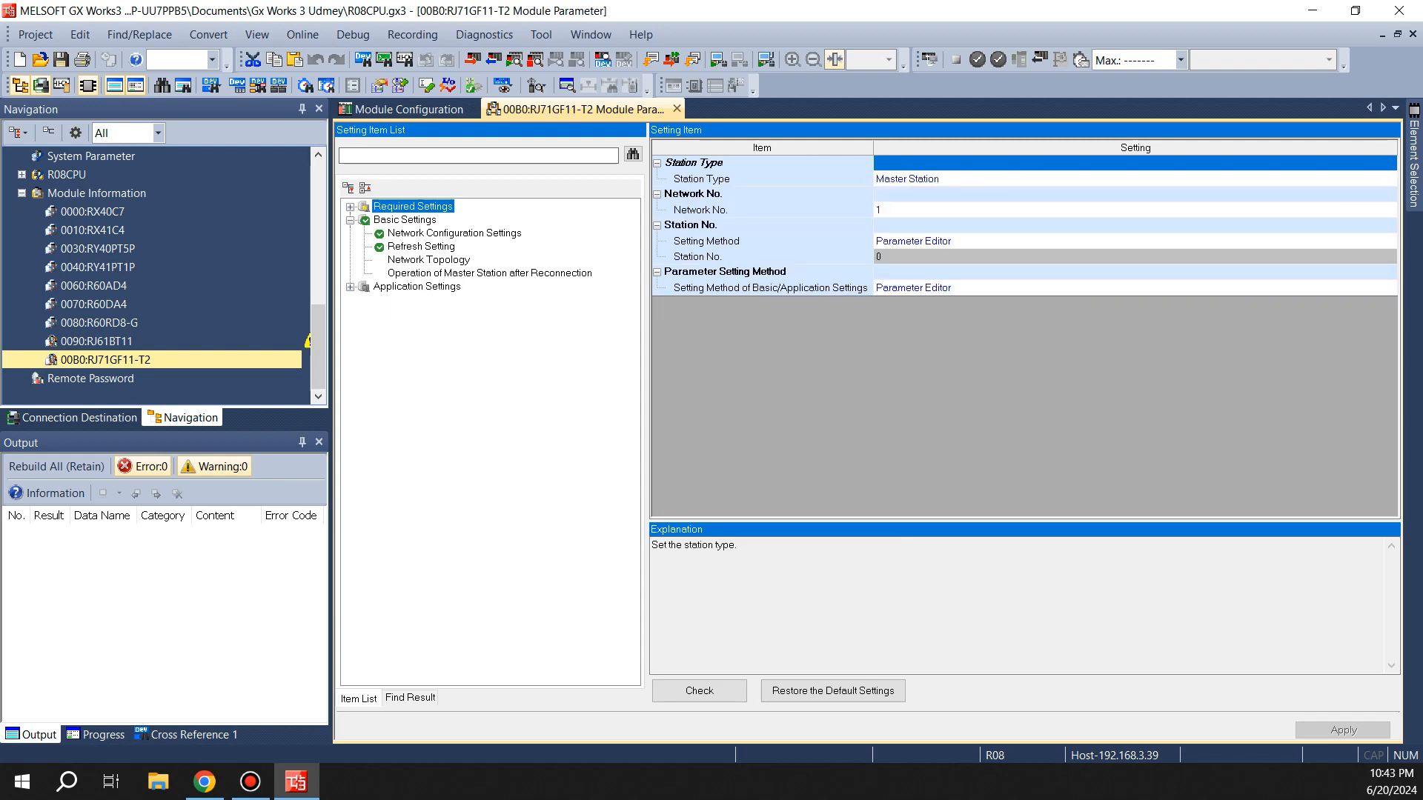
pyautogui.click(350, 207)
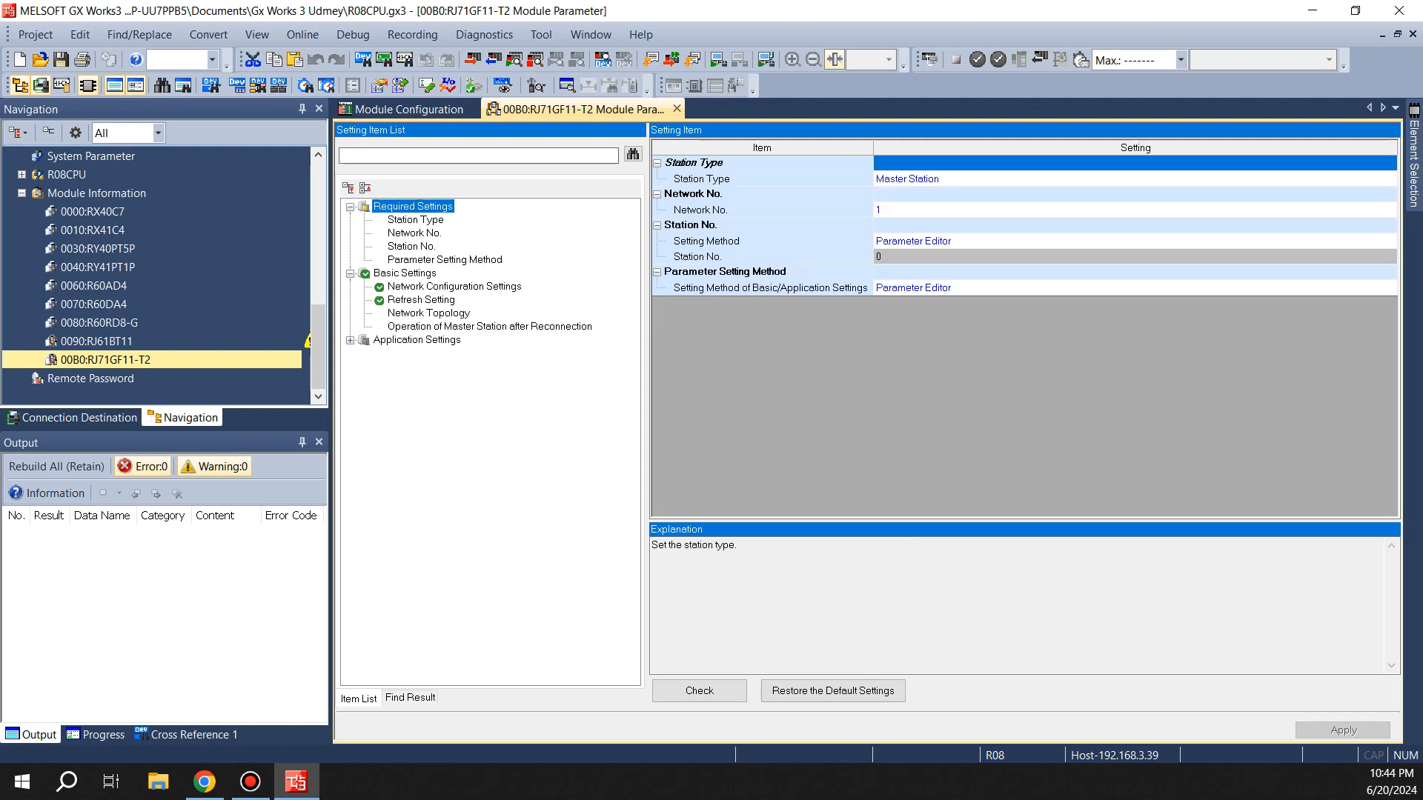
pyautogui.click(349, 340)
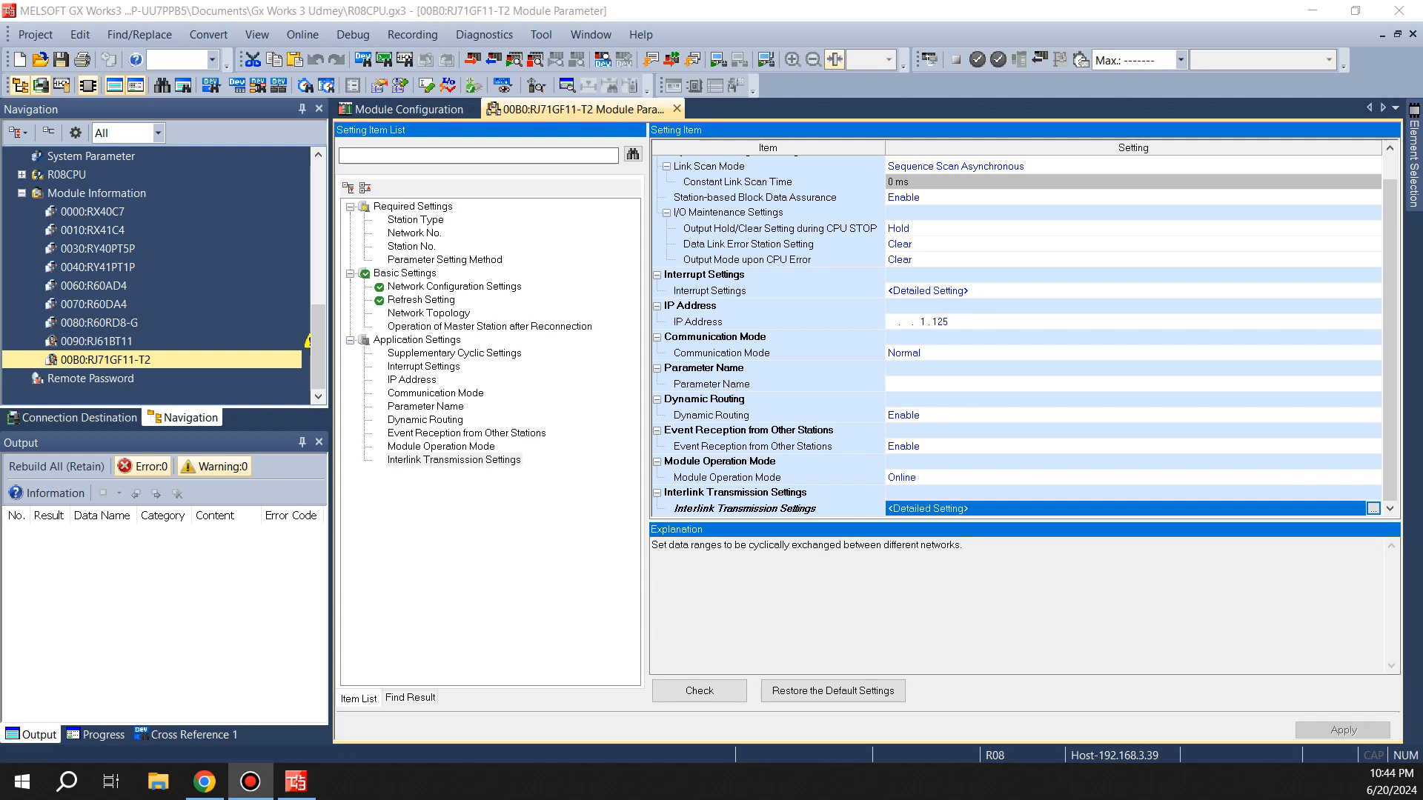
pyautogui.click(412, 207)
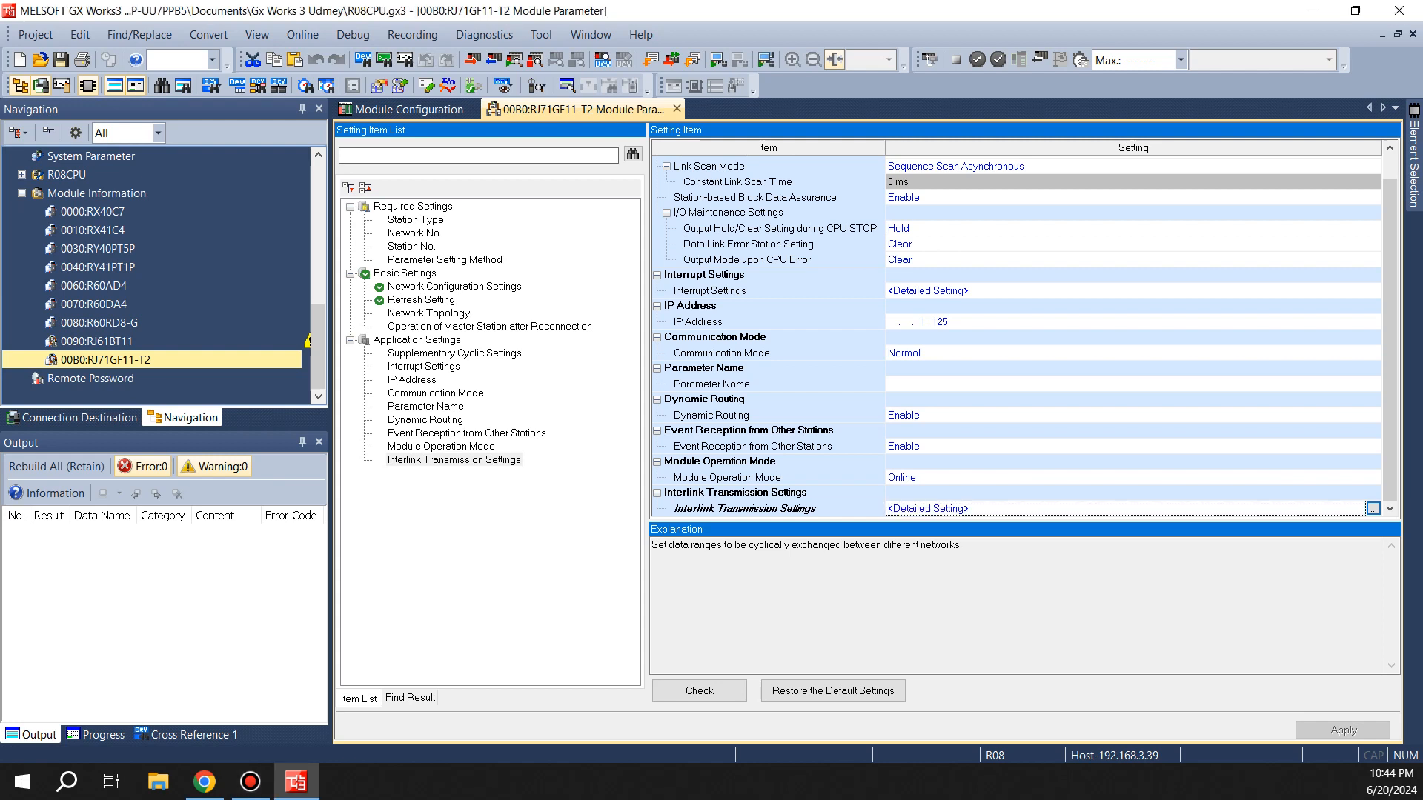
pyautogui.click(404, 273)
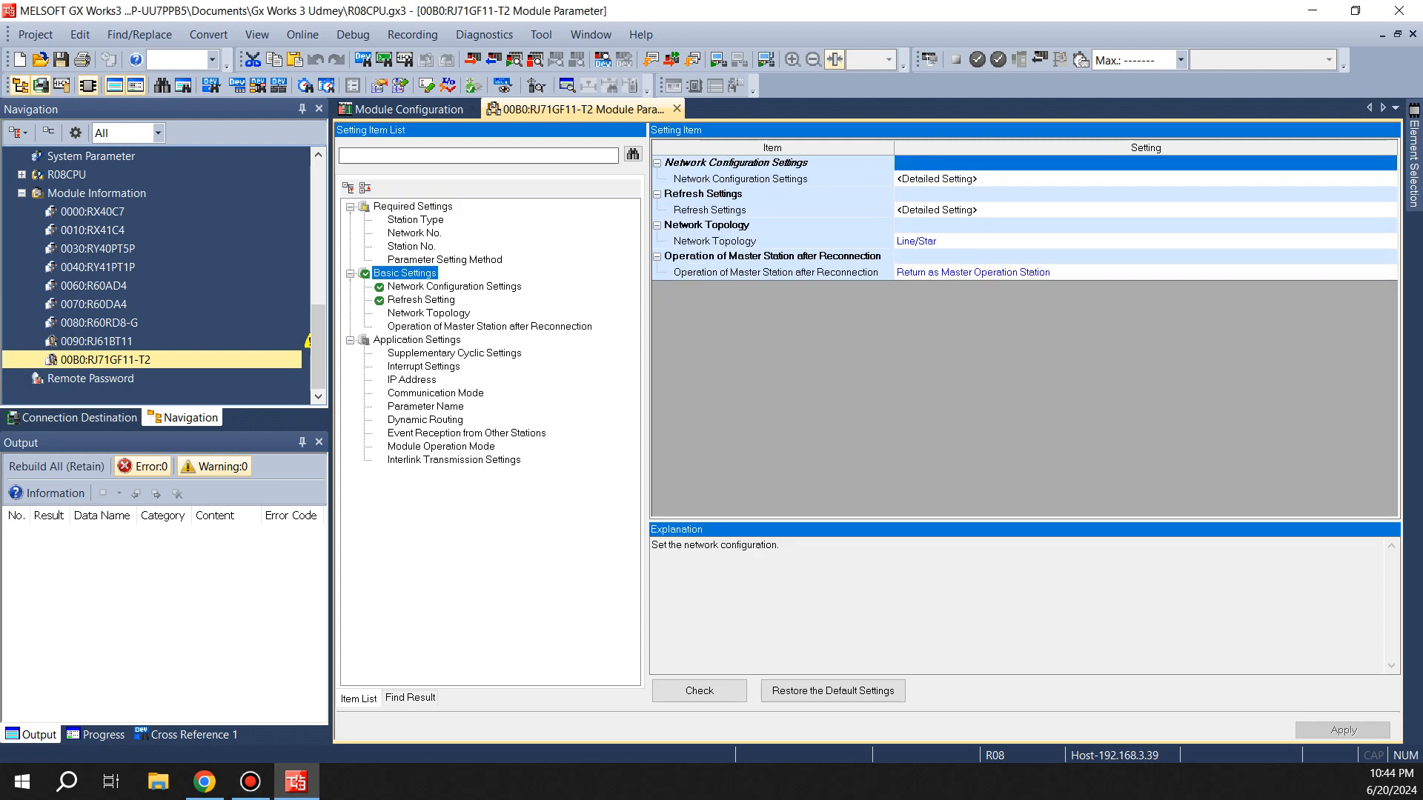
# Delete the NZ2GFSS2-16DTE station from the network configuration, keep the change, then check and apply the parameters
pyautogui.click(956, 179)
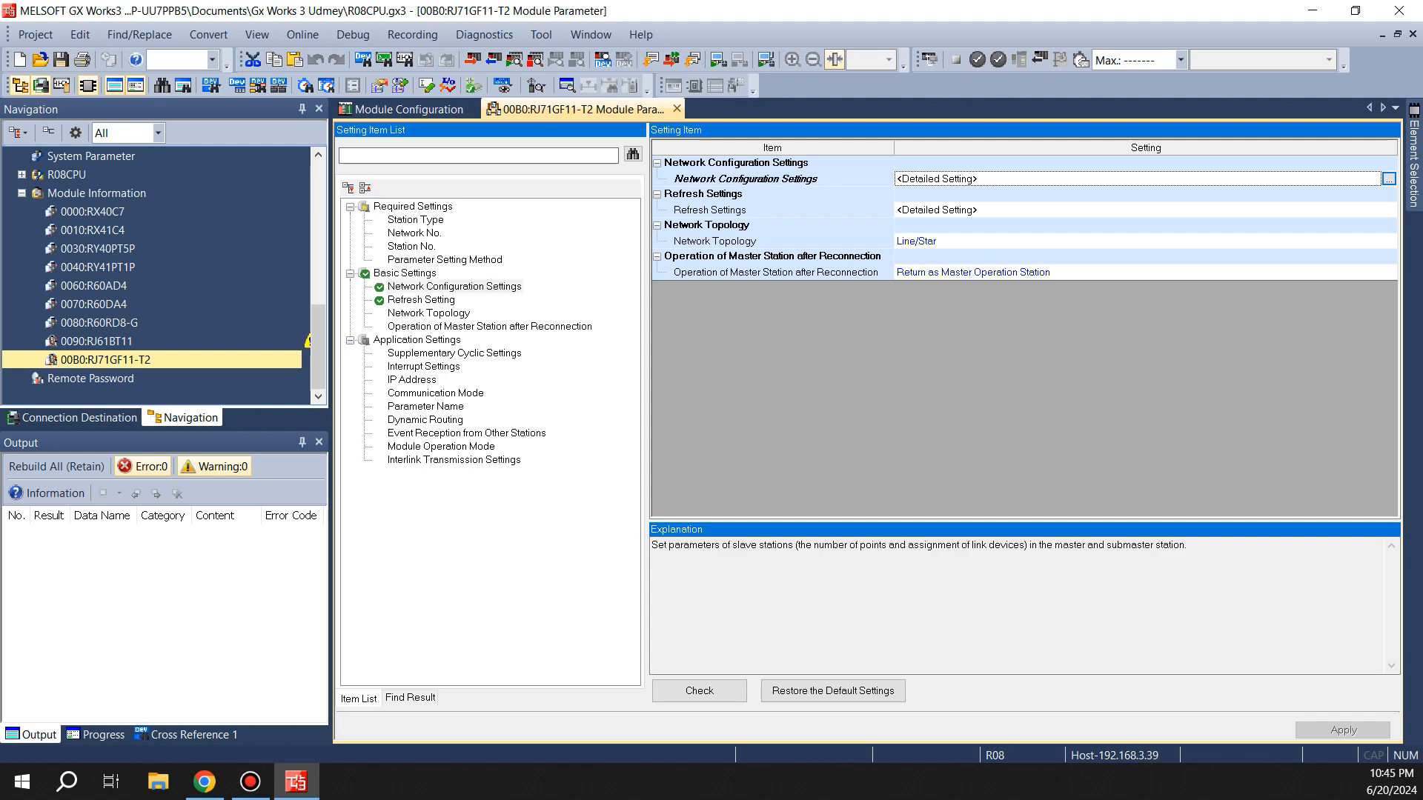
pyautogui.click(1389, 180)
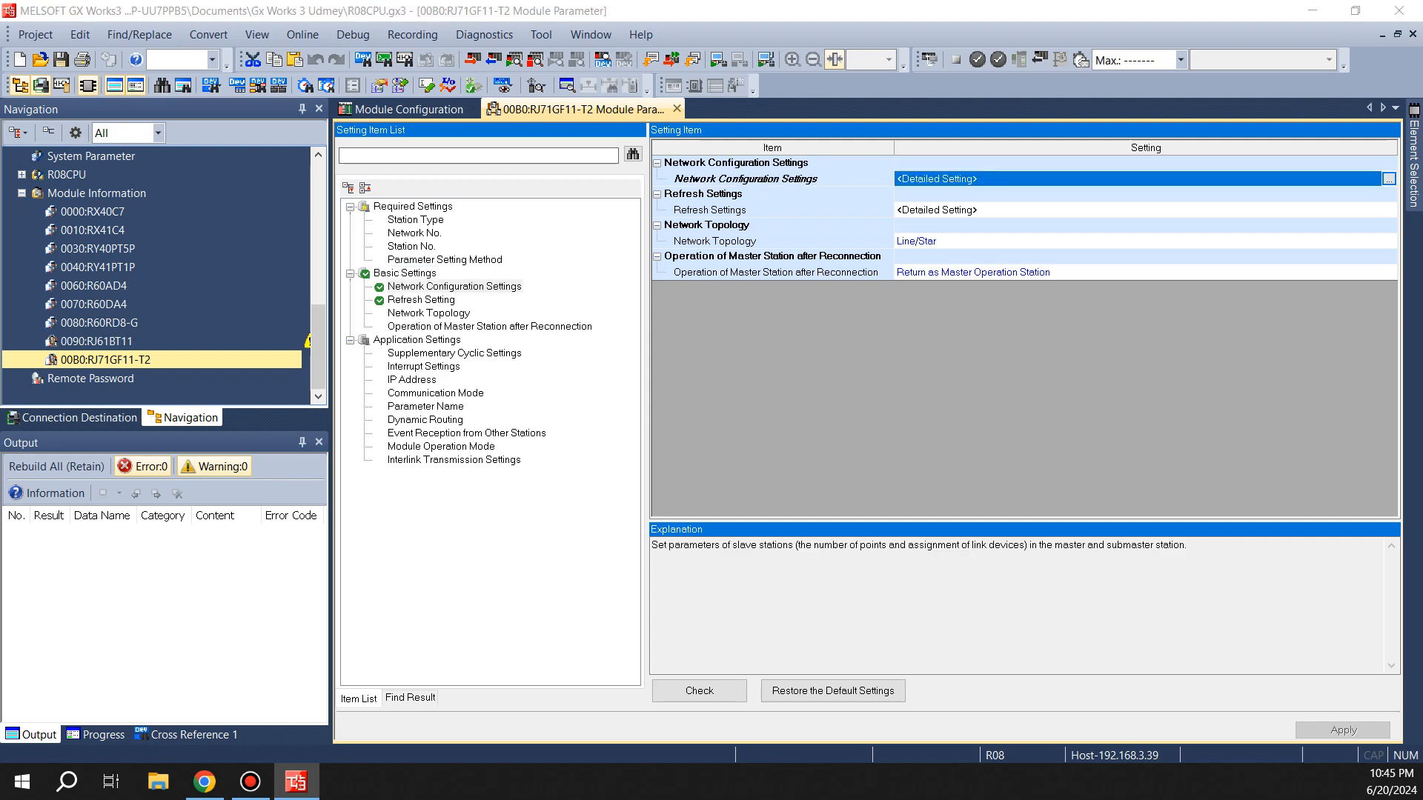
pyautogui.click(550, 441)
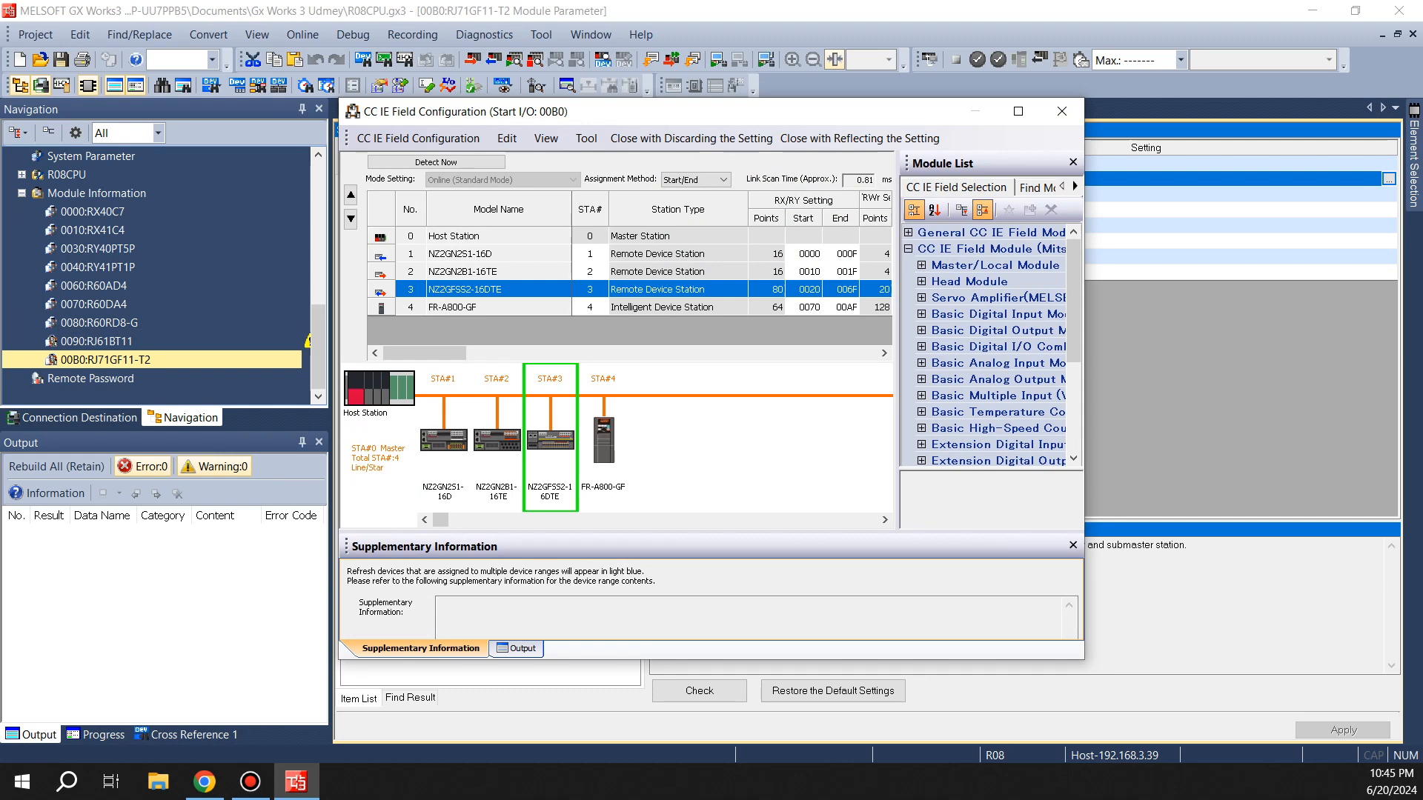
pyautogui.press('Delete')
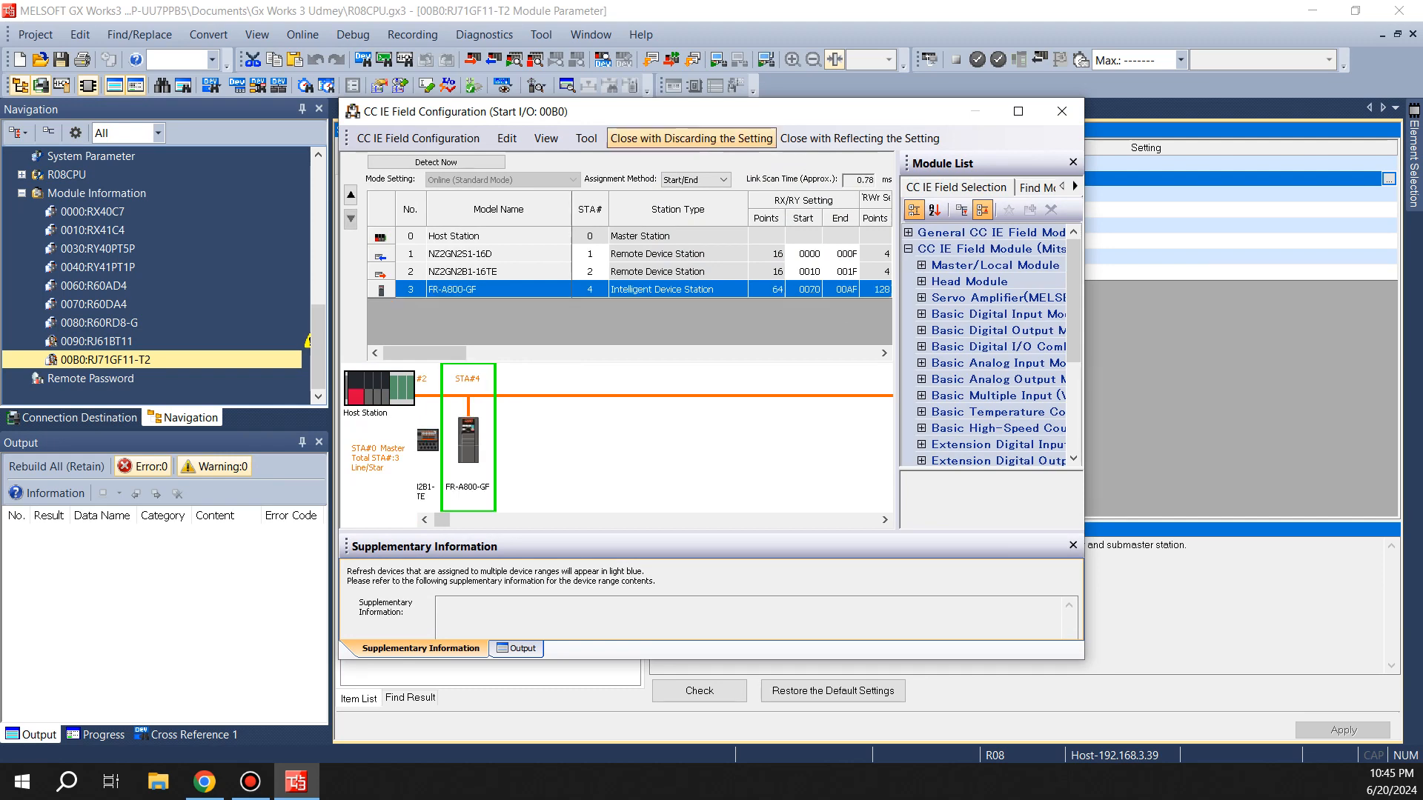
pyautogui.click(859, 138)
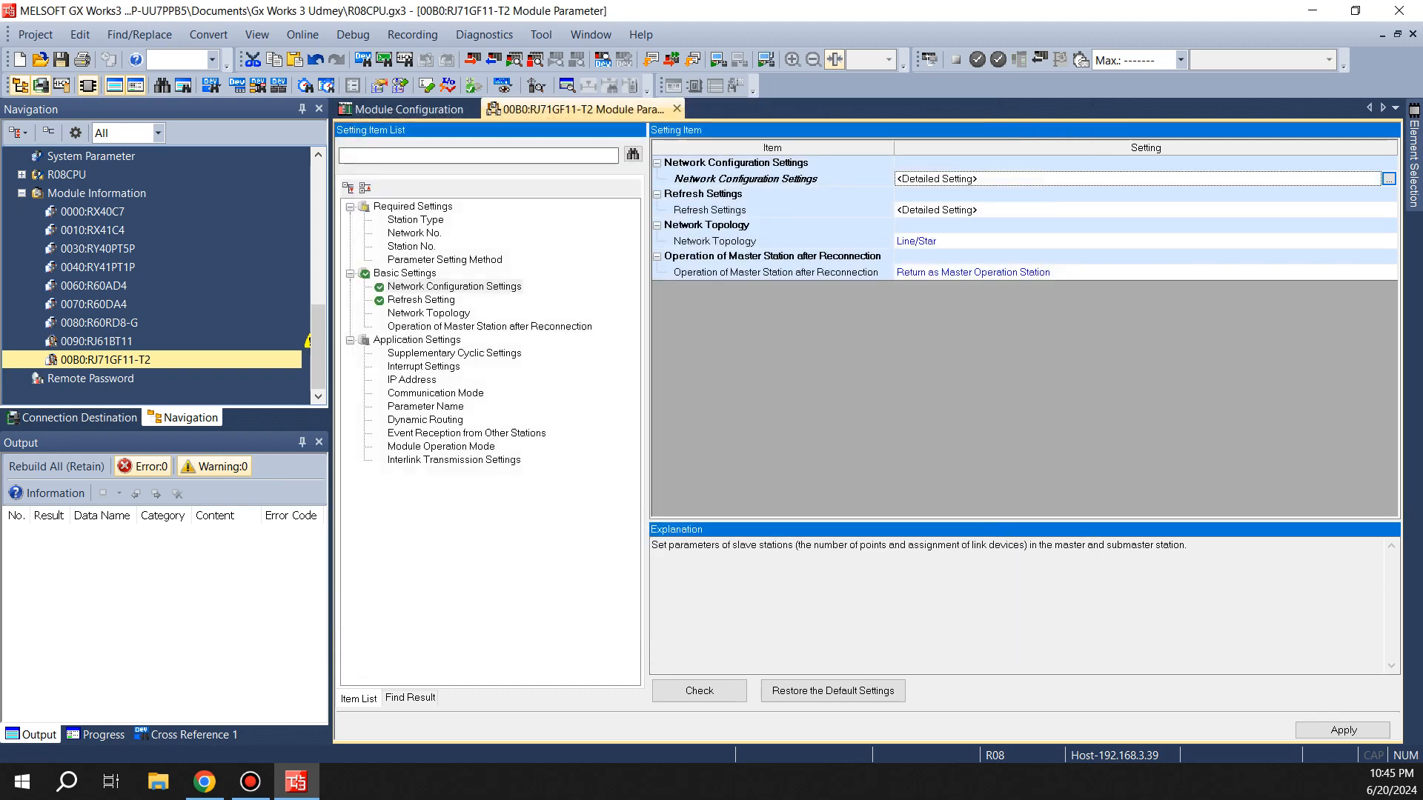
pyautogui.click(699, 690)
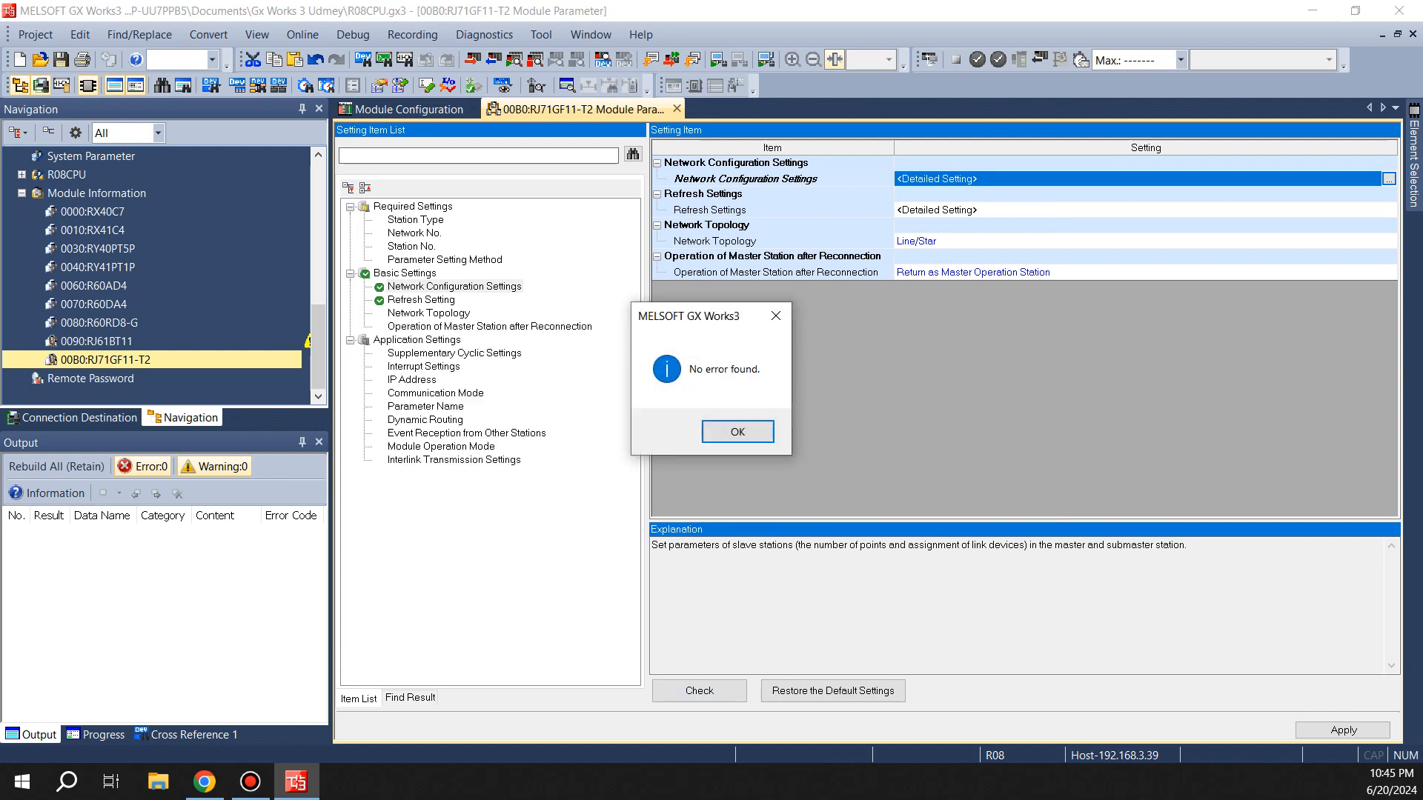
pyautogui.click(737, 431)
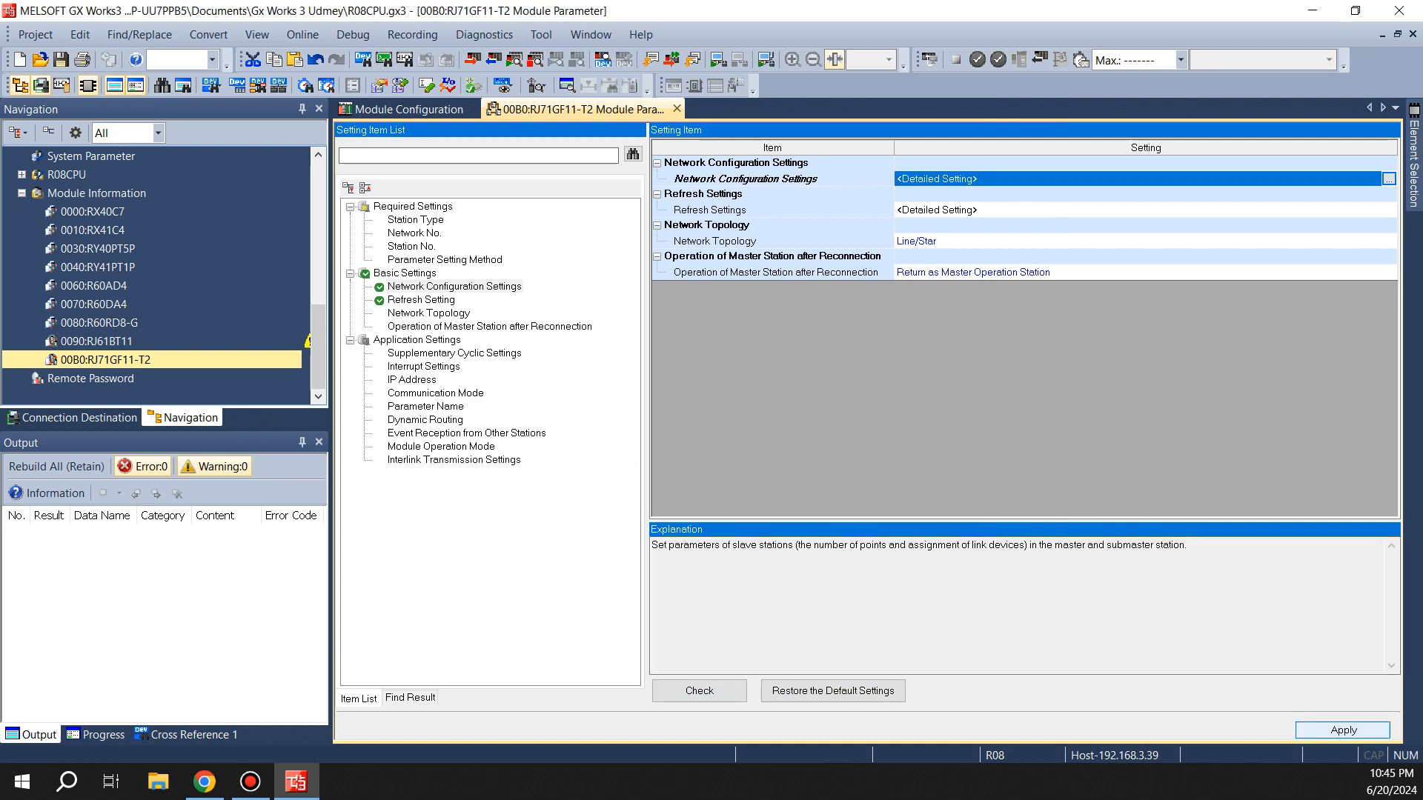
pyautogui.click(1343, 730)
# Reopen the network configuration to review the remaining stations, then close it and the module parameter tab
pyautogui.click(1388, 178)
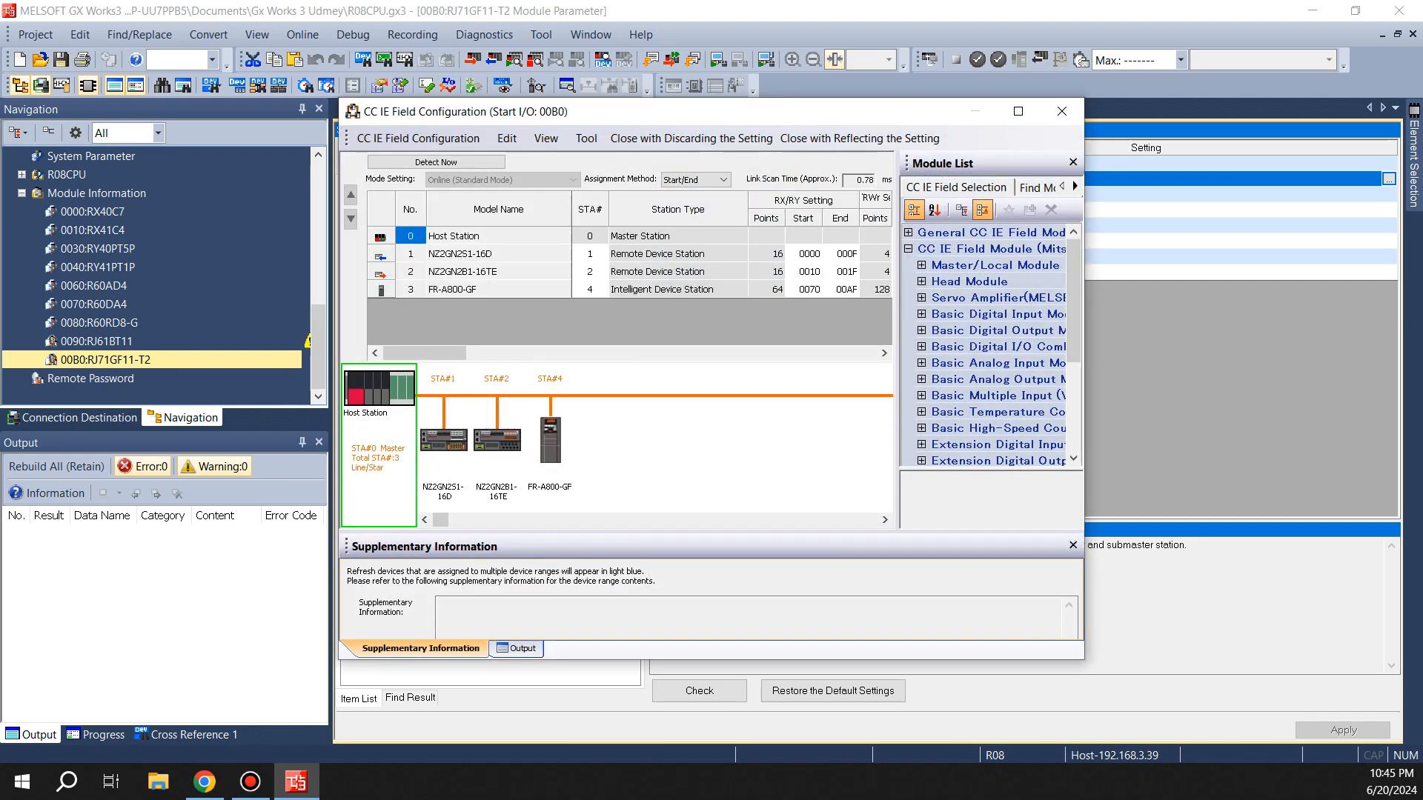
pyautogui.click(1018, 111)
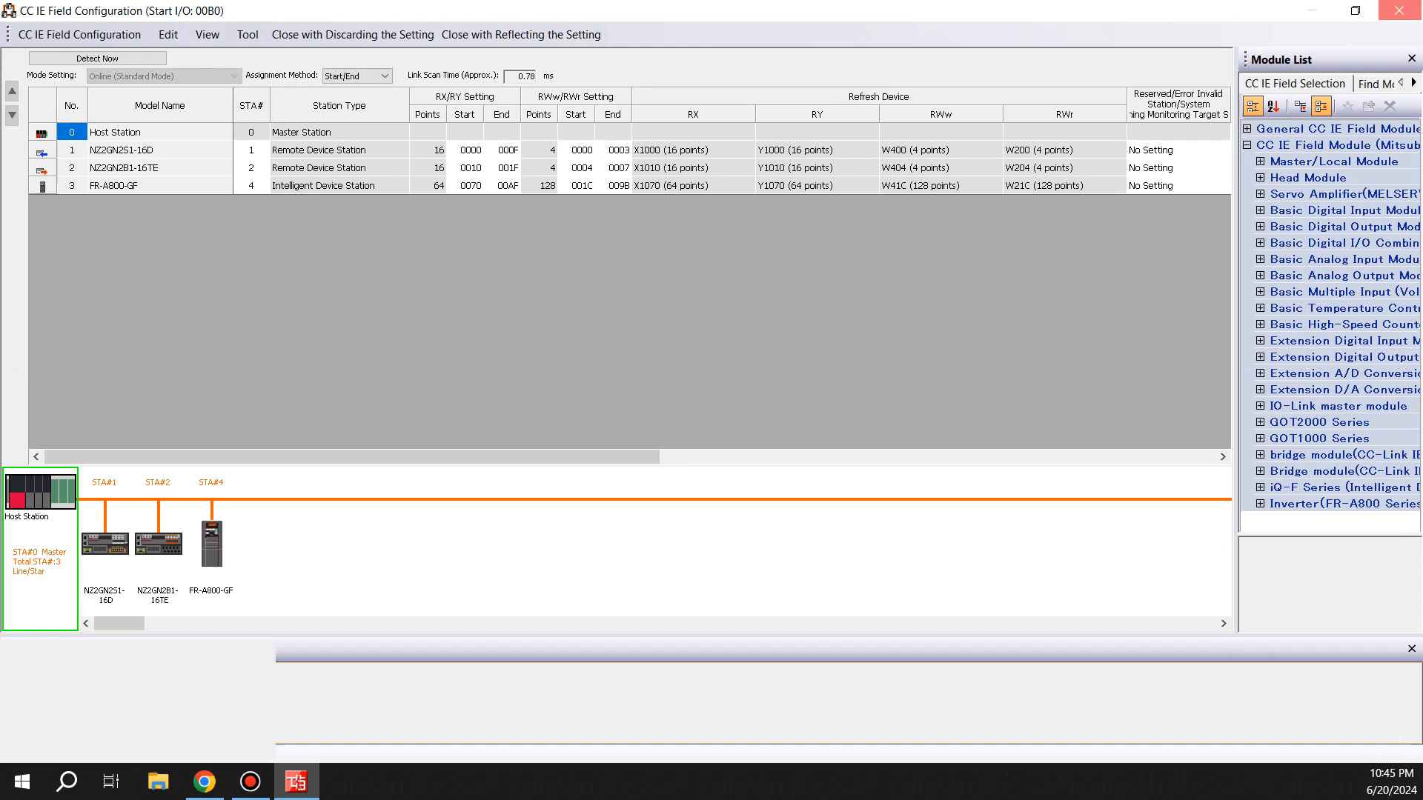
pyautogui.click(1399, 11)
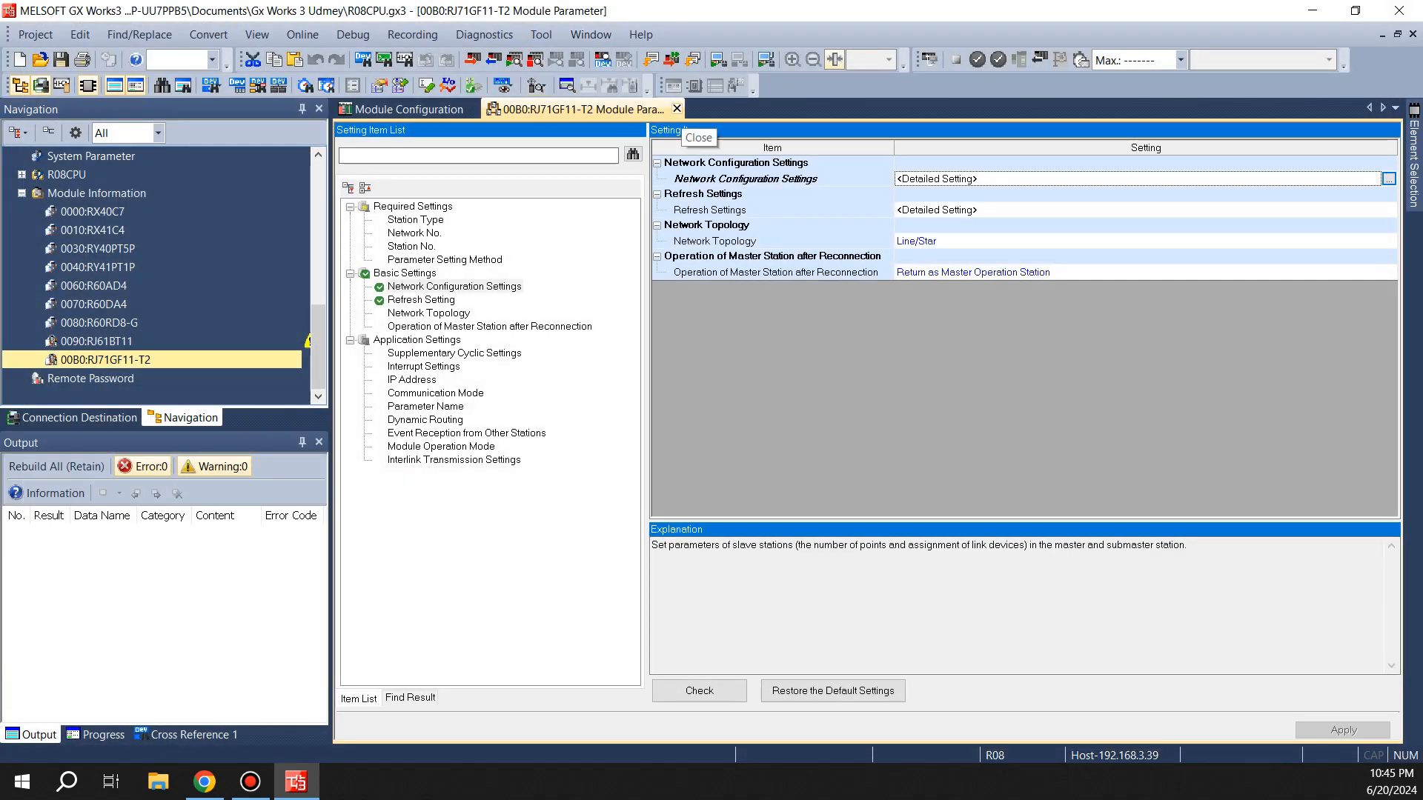
pyautogui.click(676, 108)
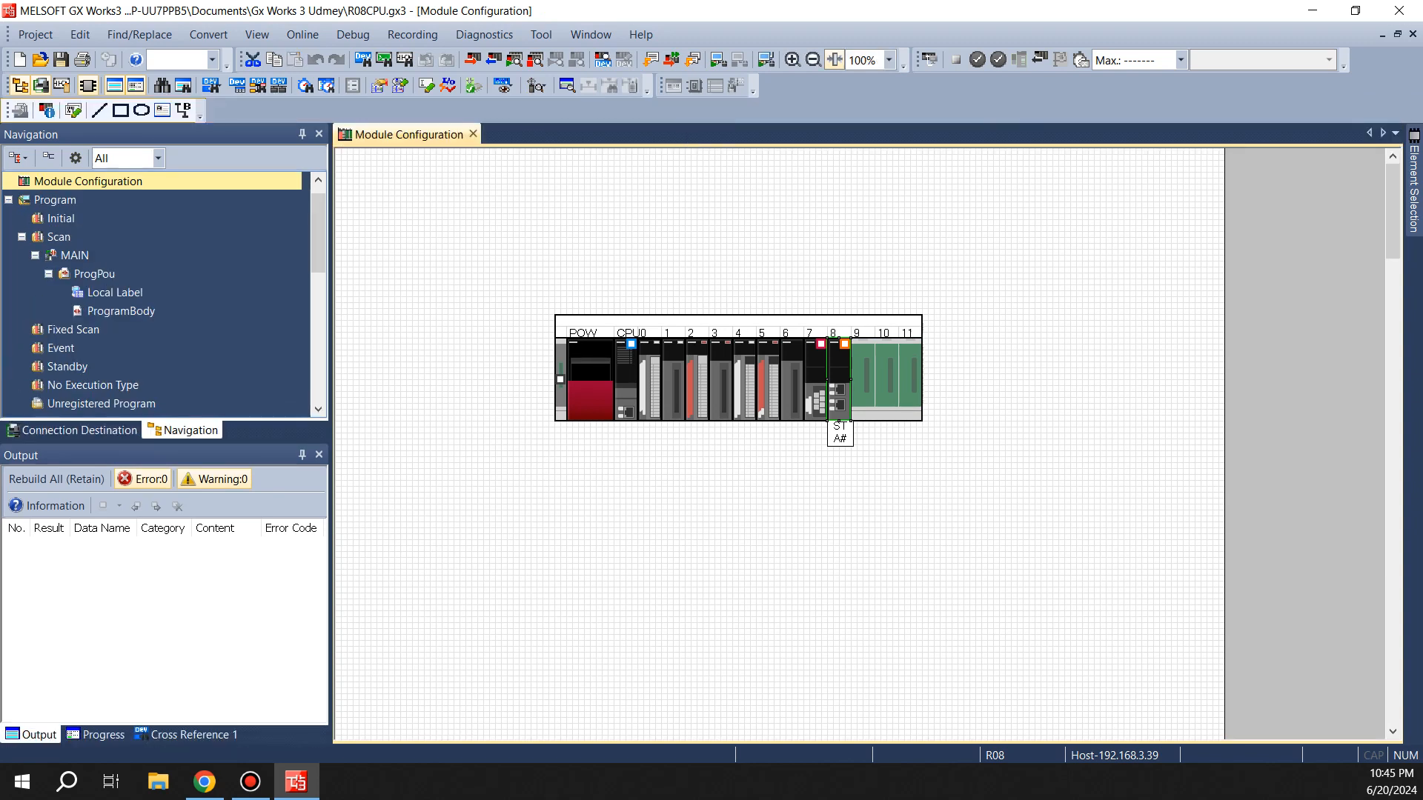
# Open the Device Assignment Confirmation docking window and enlarge it
pyautogui.click(115, 292)
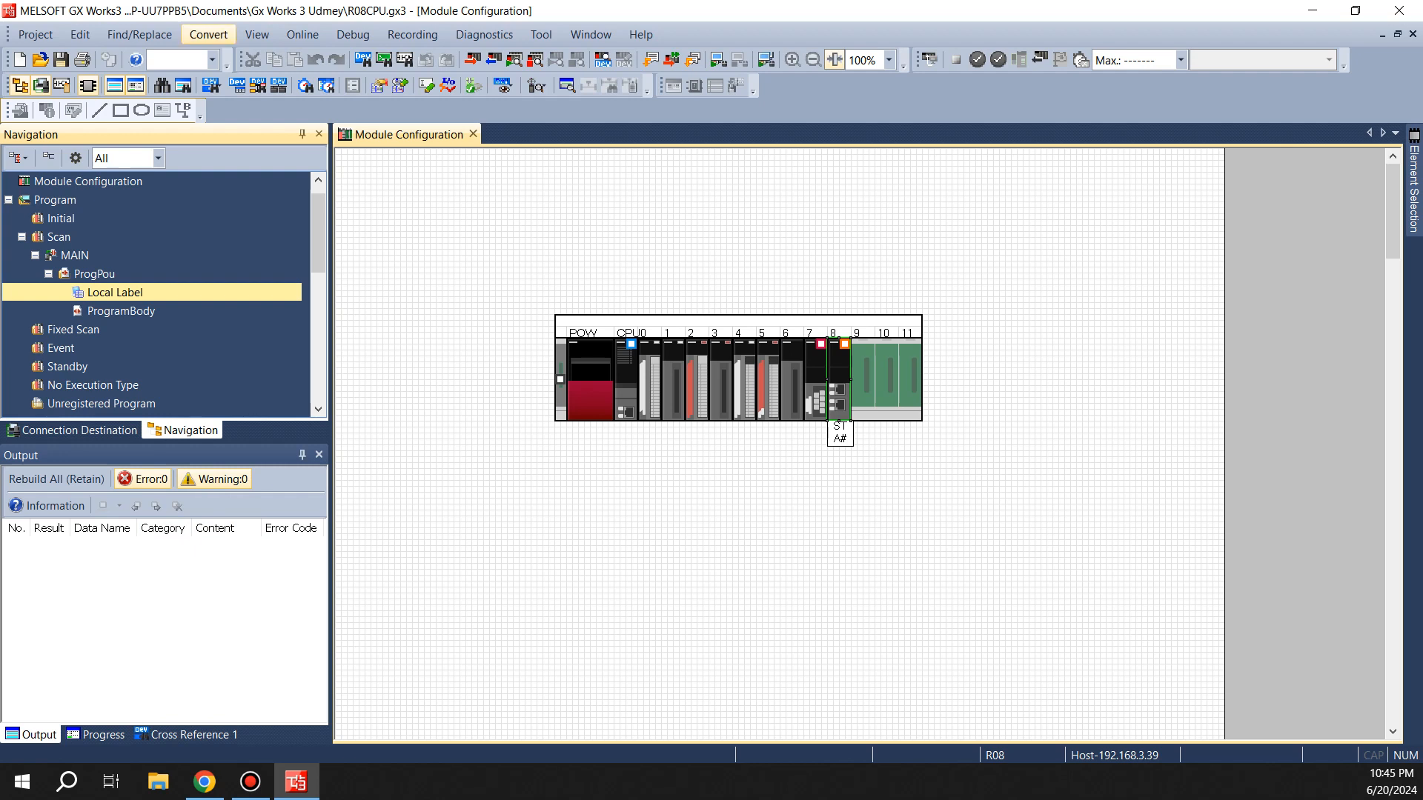
pyautogui.click(257, 34)
pyautogui.moveTo(316, 126)
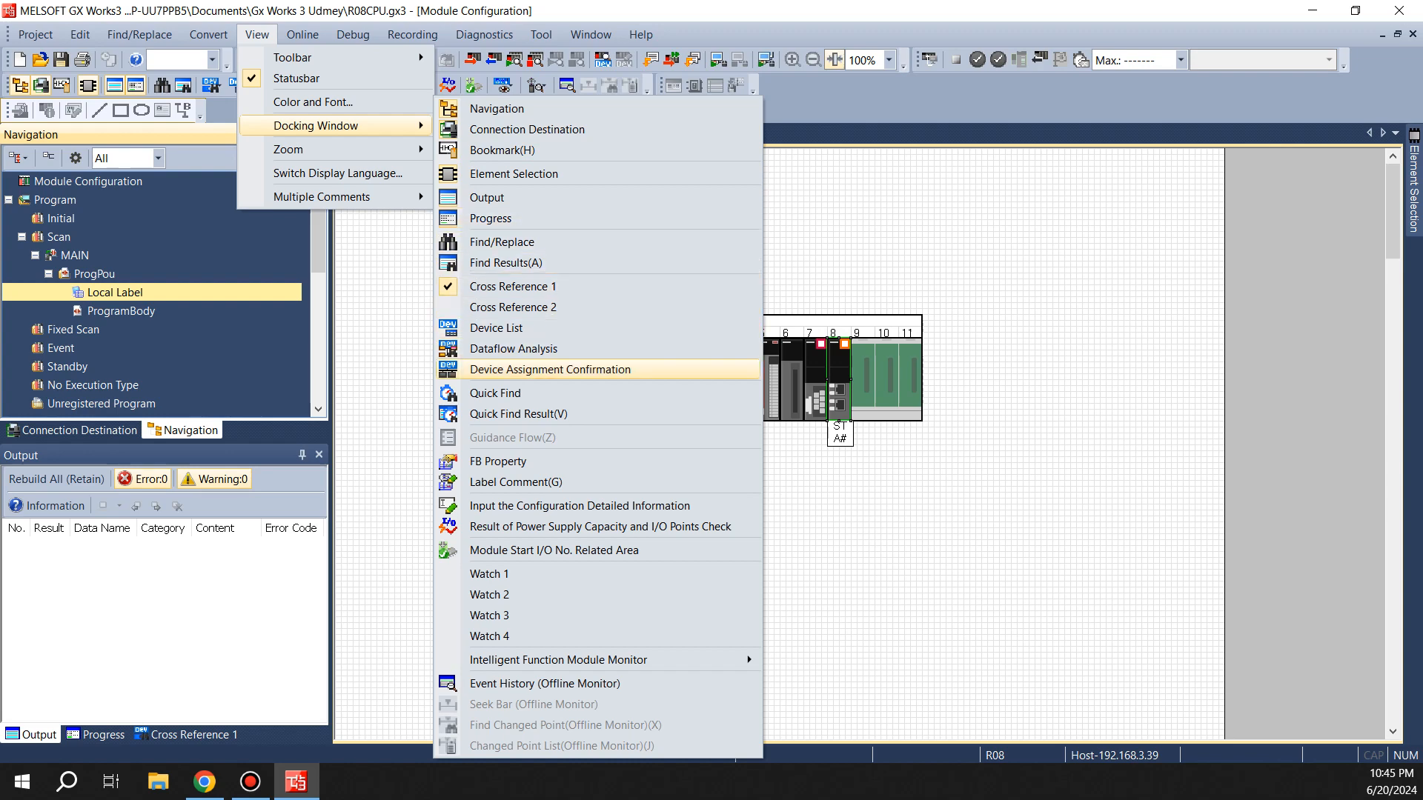
pyautogui.click(550, 369)
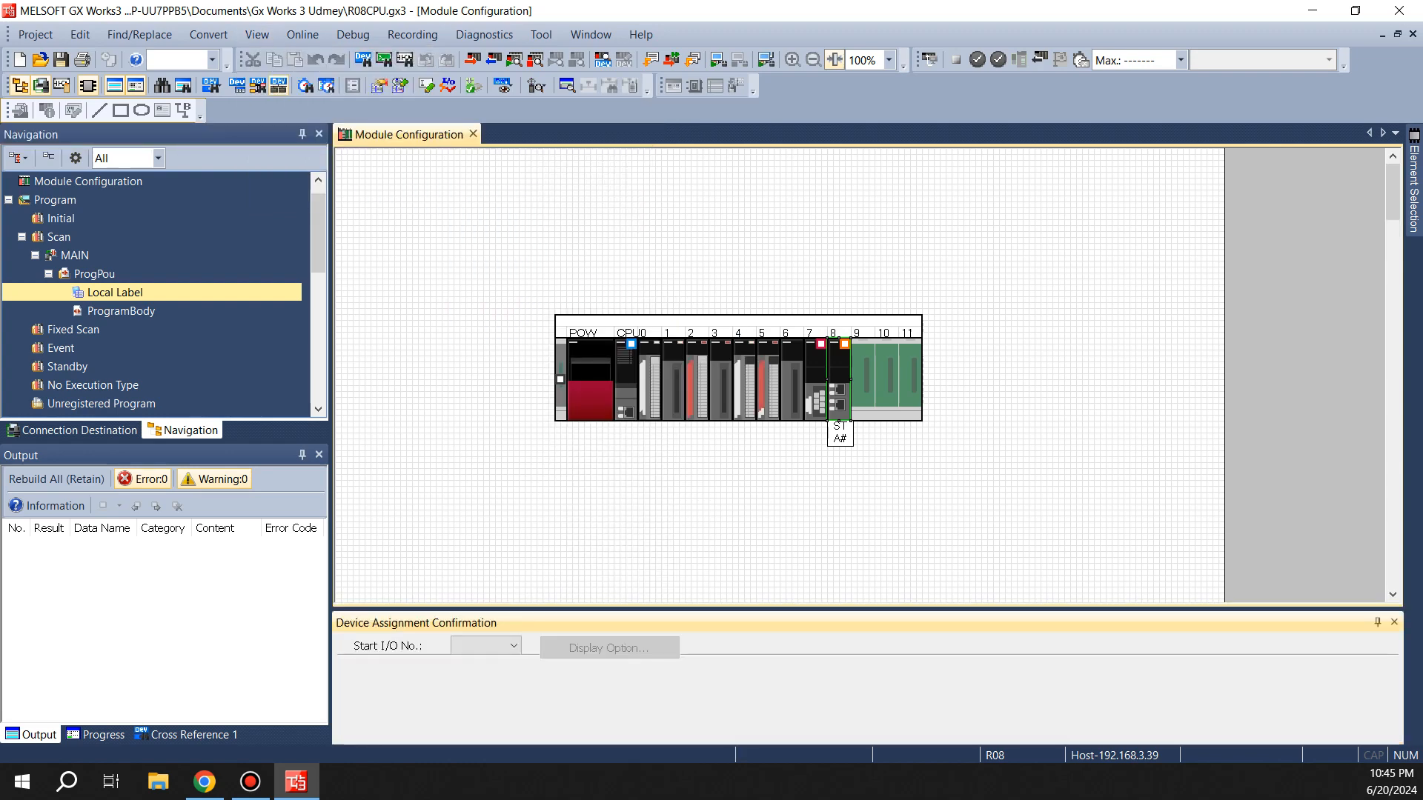
pyautogui.moveTo(511, 609); pyautogui.dragTo(512, 399)
# Select start I/O number 0090 in the device assignment confirmation with the RJ61BT11 module selected
pyautogui.click(498, 436)
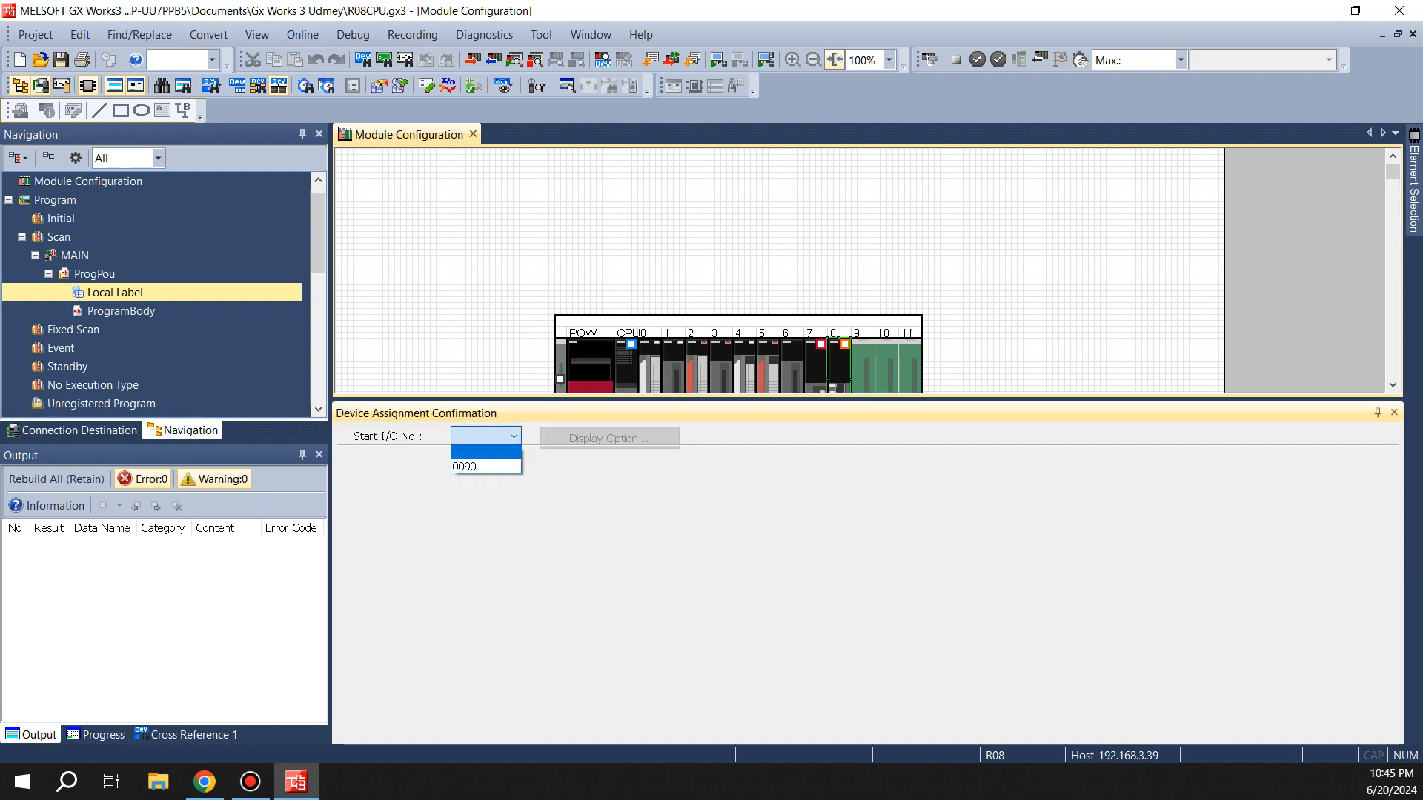
pyautogui.click(487, 467)
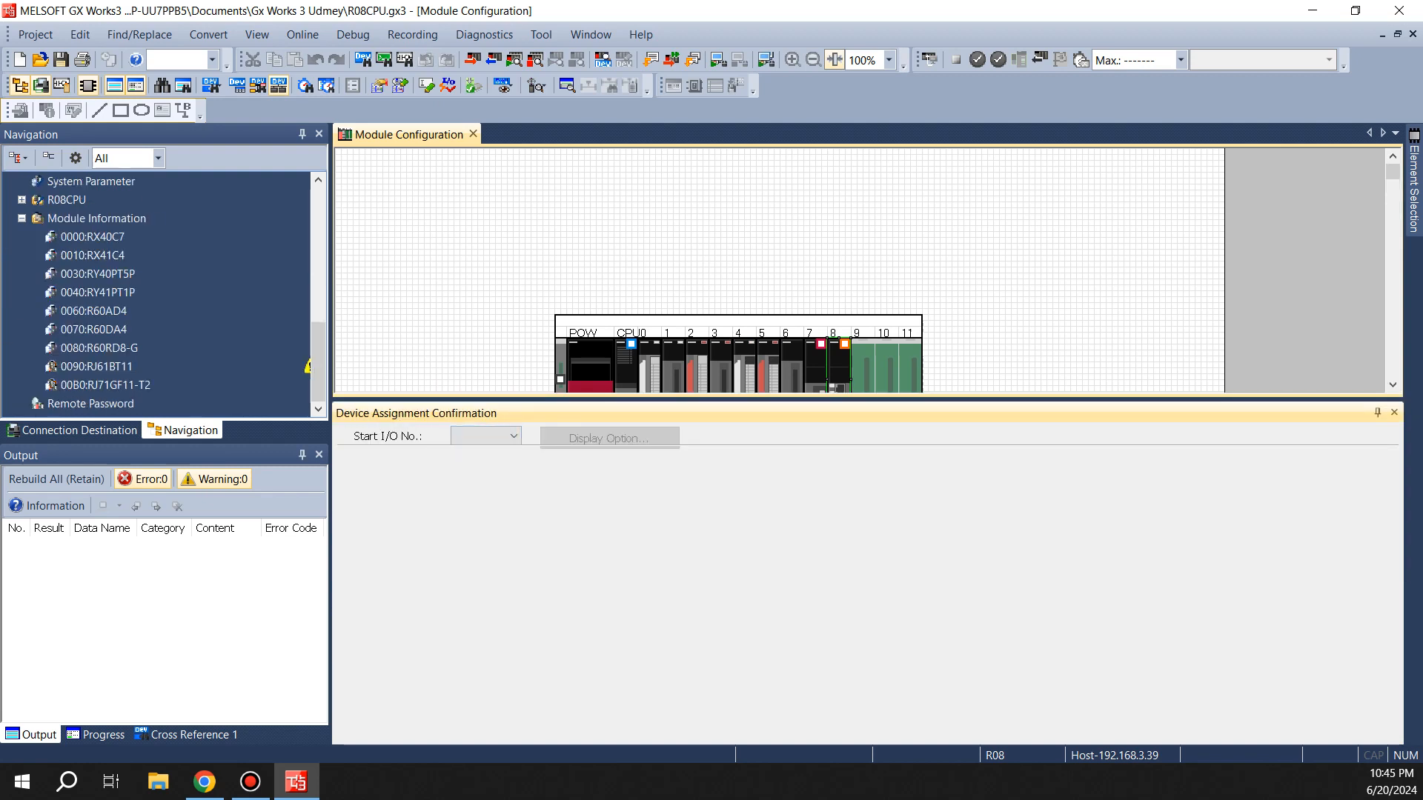
pyautogui.click(97, 367)
pyautogui.click(498, 436)
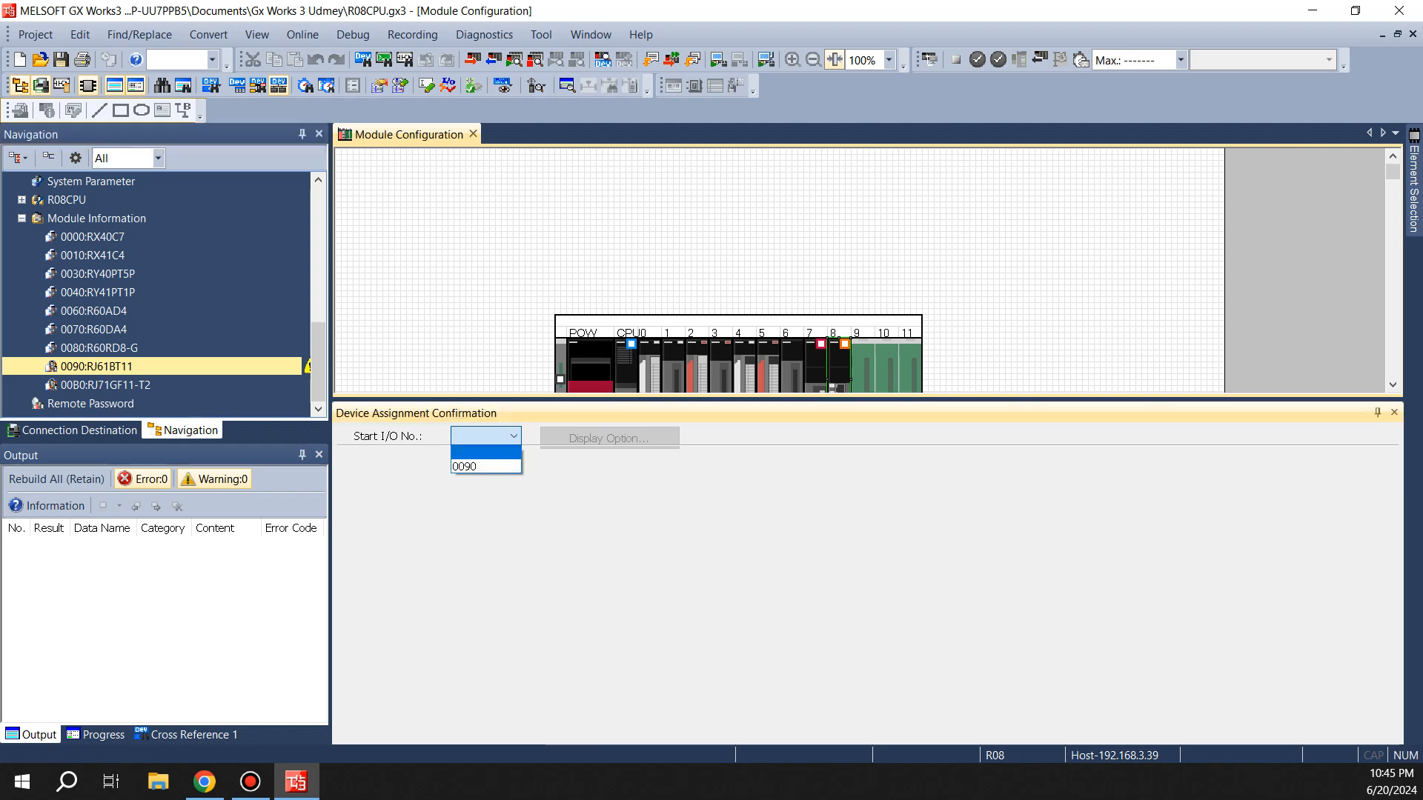
pyautogui.click(486, 467)
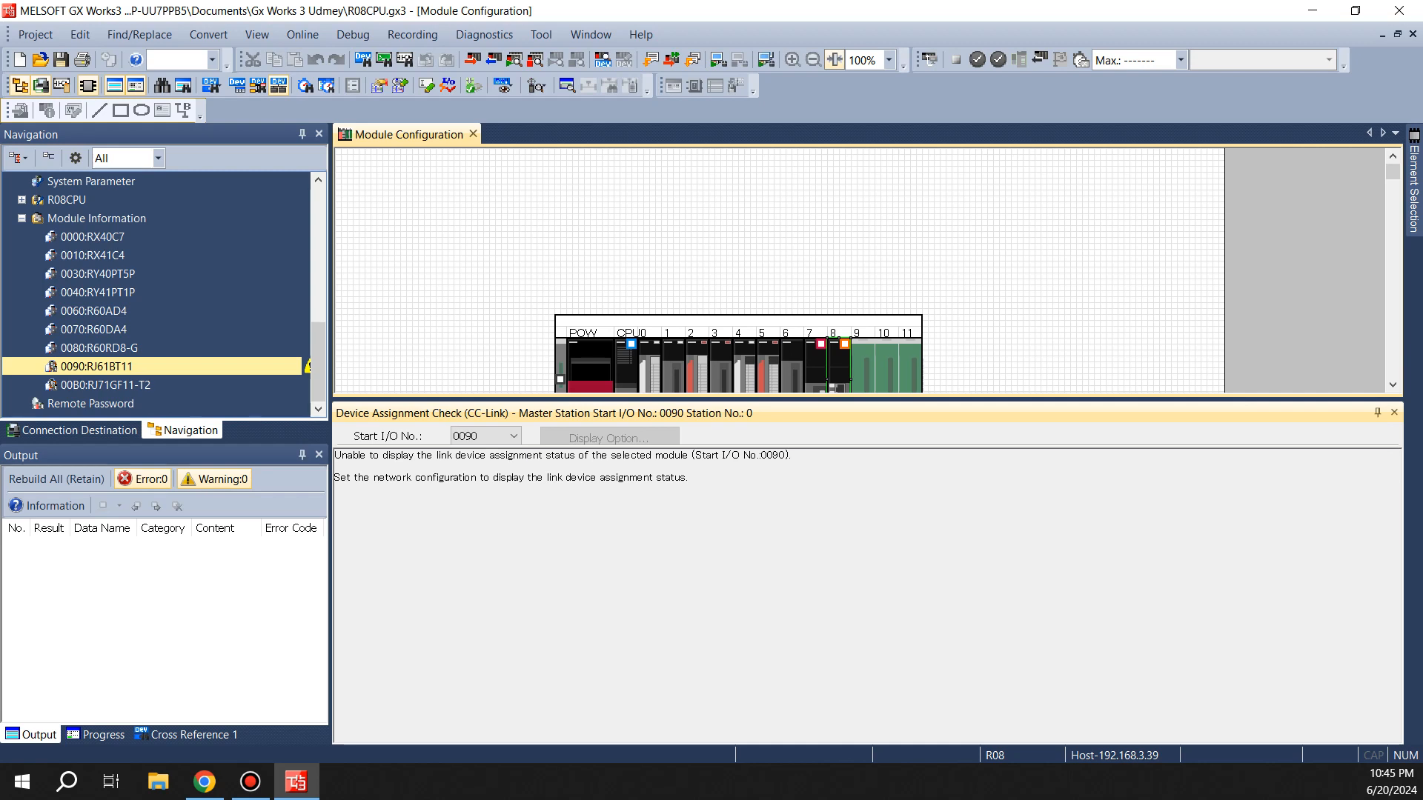
# Reselect start I/O 0090 in the device assignment check
pyautogui.click(692, 59)
pyautogui.press('Return')
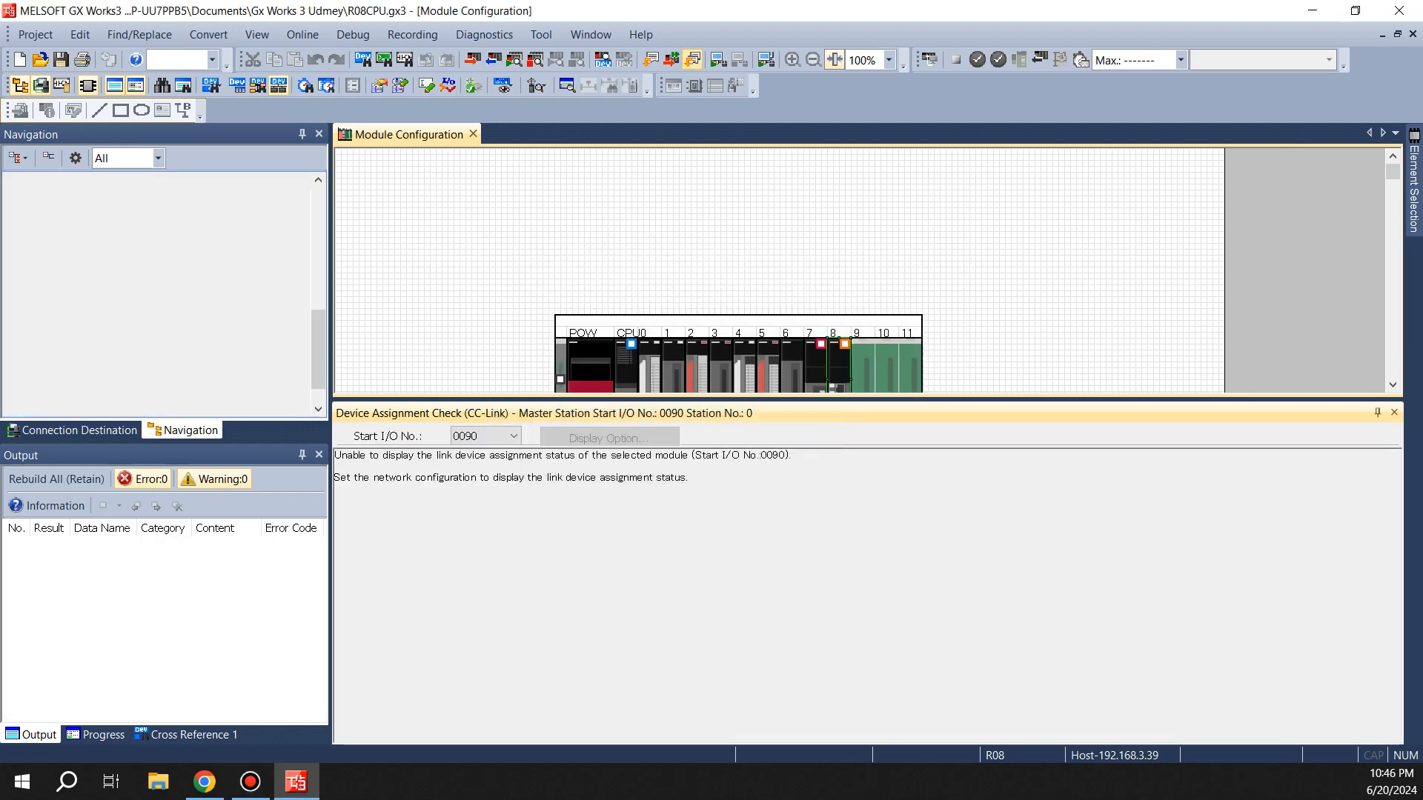
pyautogui.click(512, 437)
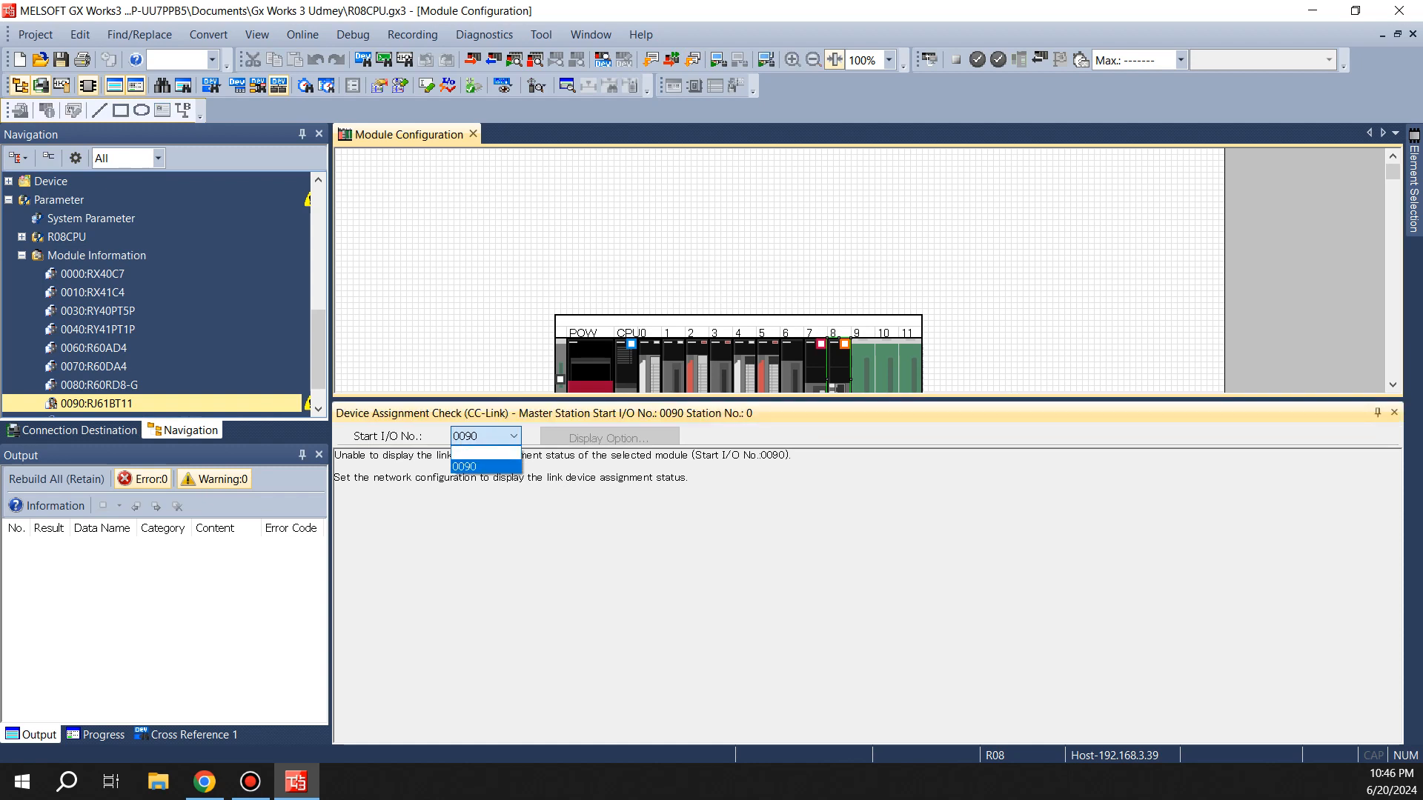
pyautogui.click(486, 466)
# Open the RJ61BT11 module parameters and open its CC-Link configuration detailed setting window, maximized
pyautogui.click(96, 403)
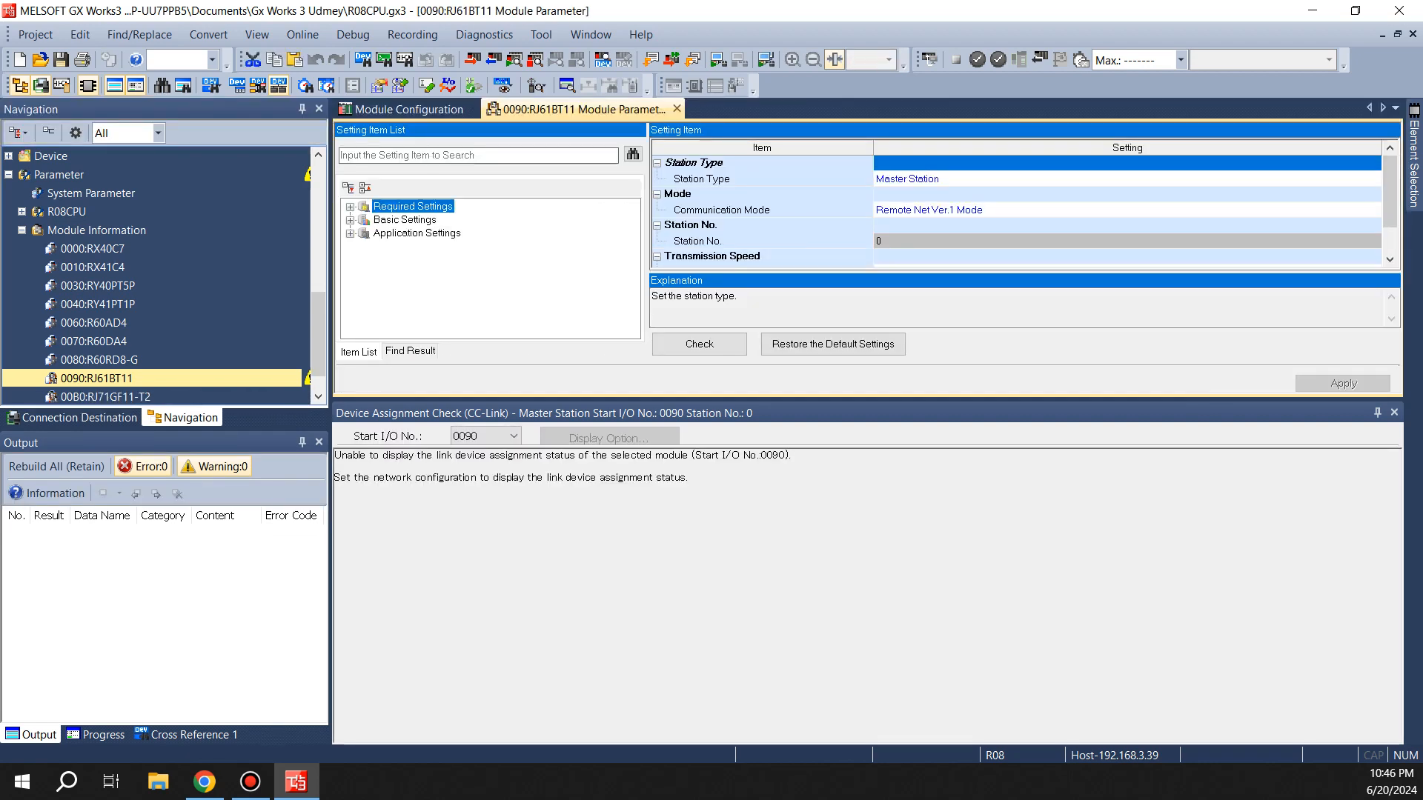
pyautogui.click(404, 220)
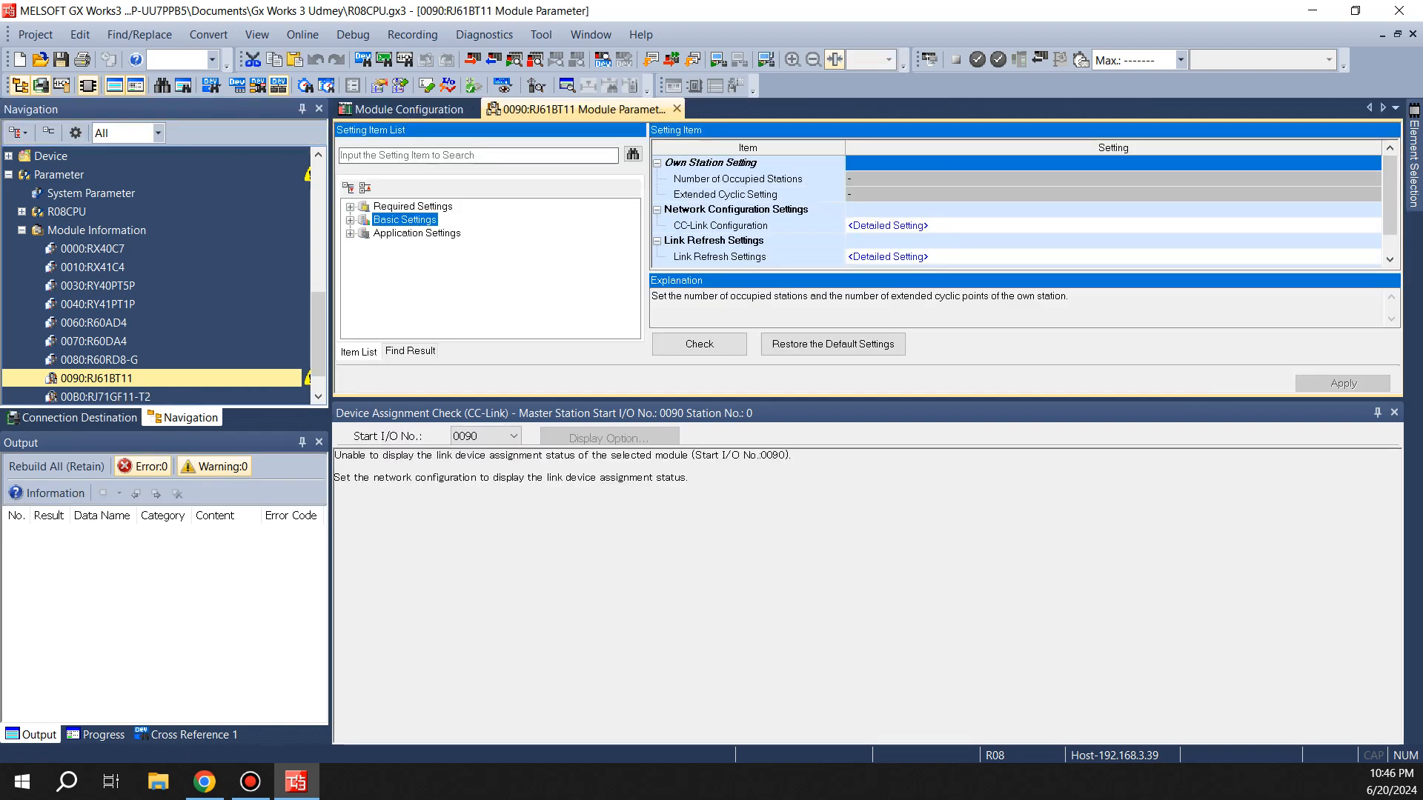
pyautogui.click(888, 226)
pyautogui.click(1373, 226)
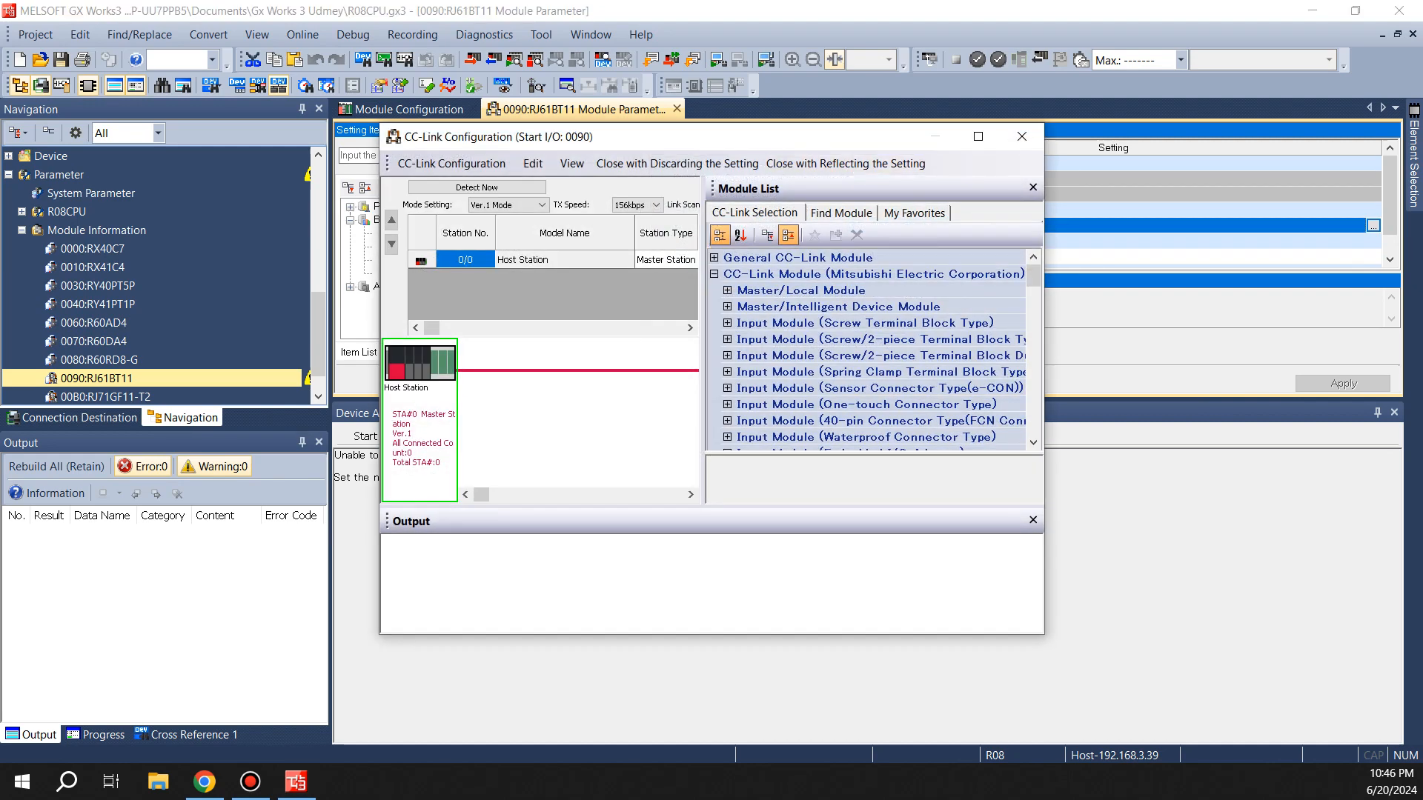
pyautogui.click(978, 136)
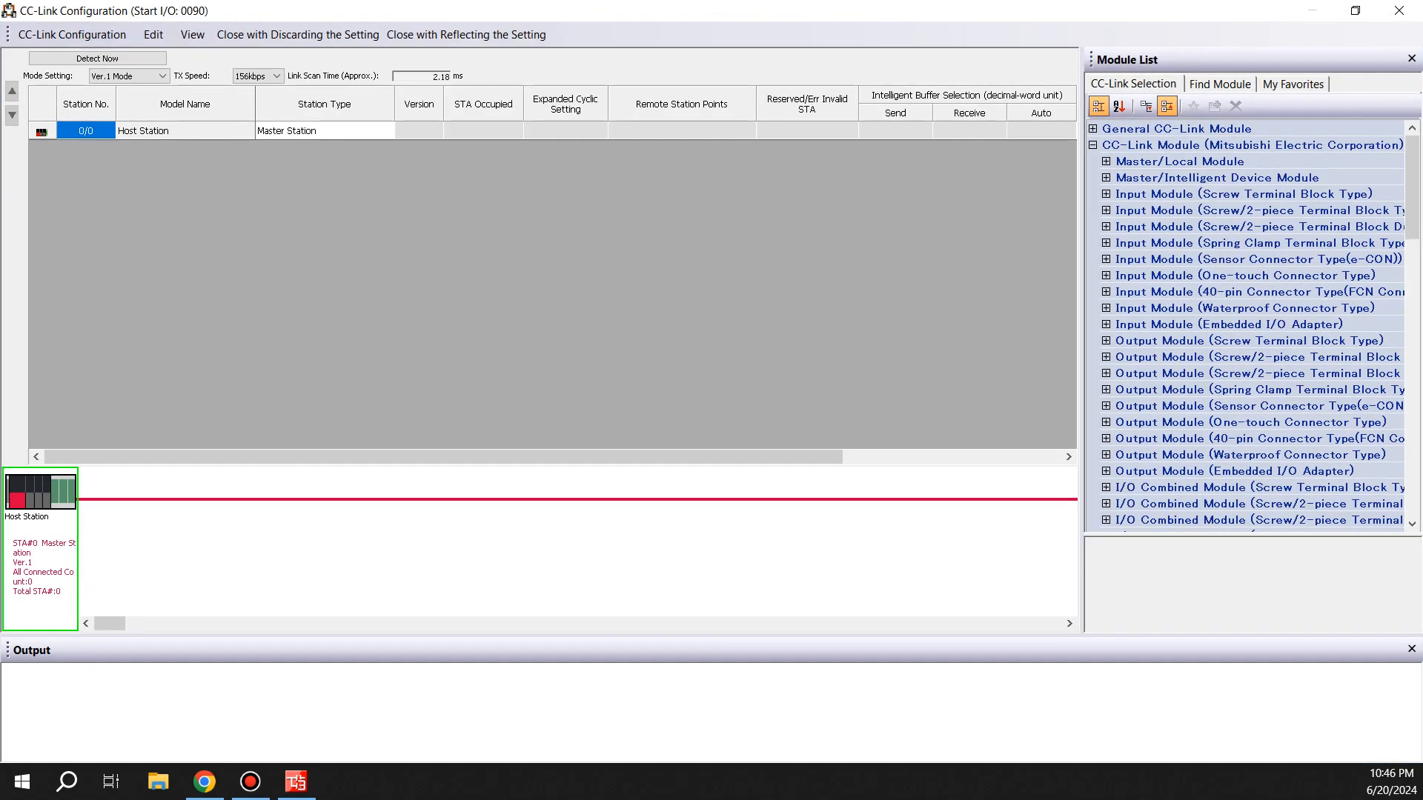
# Add an AJ65SBTB3-16D input station and an AJ65SBTB1-16TE output station, then close reflecting the setting
pyautogui.doubleClick(1243, 194)
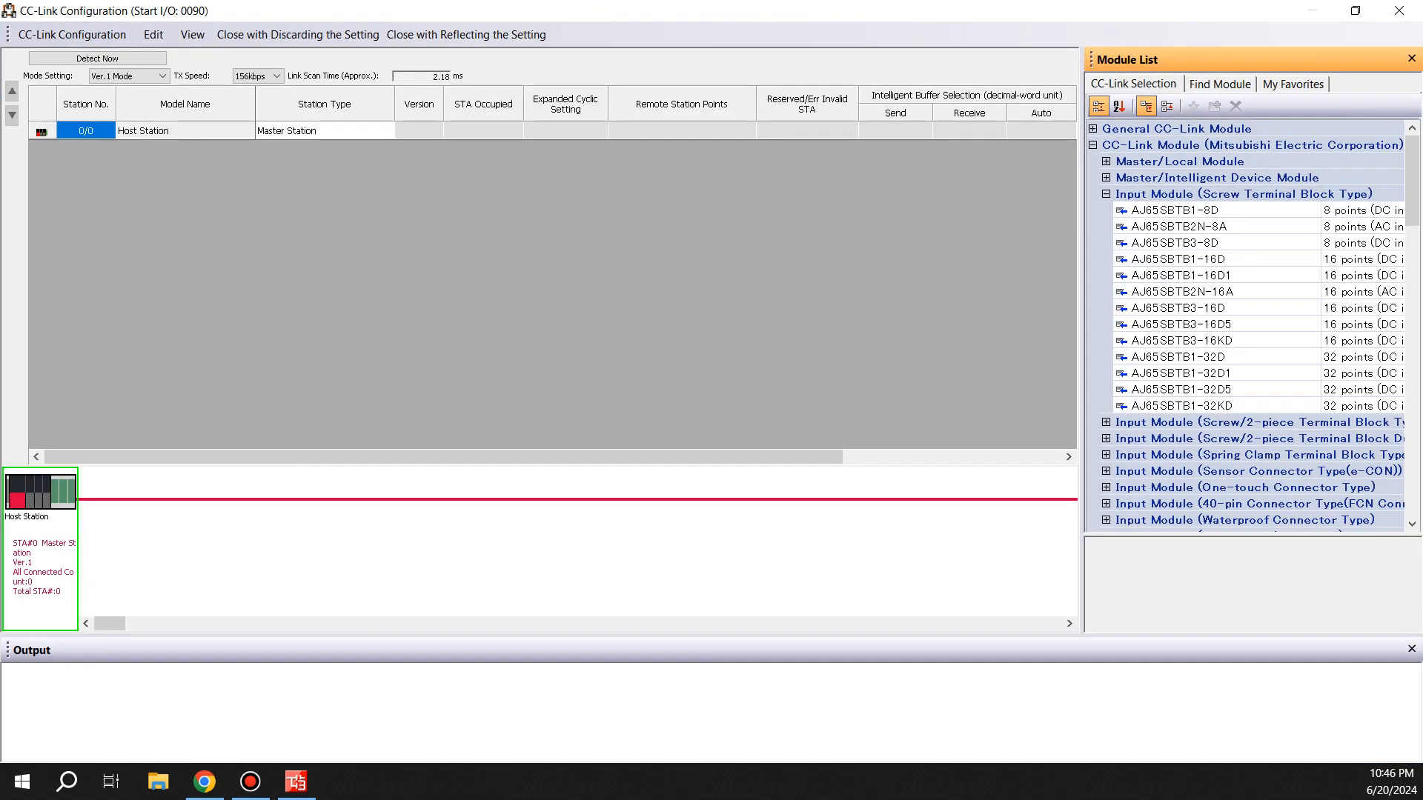
pyautogui.doubleClick(1201, 308)
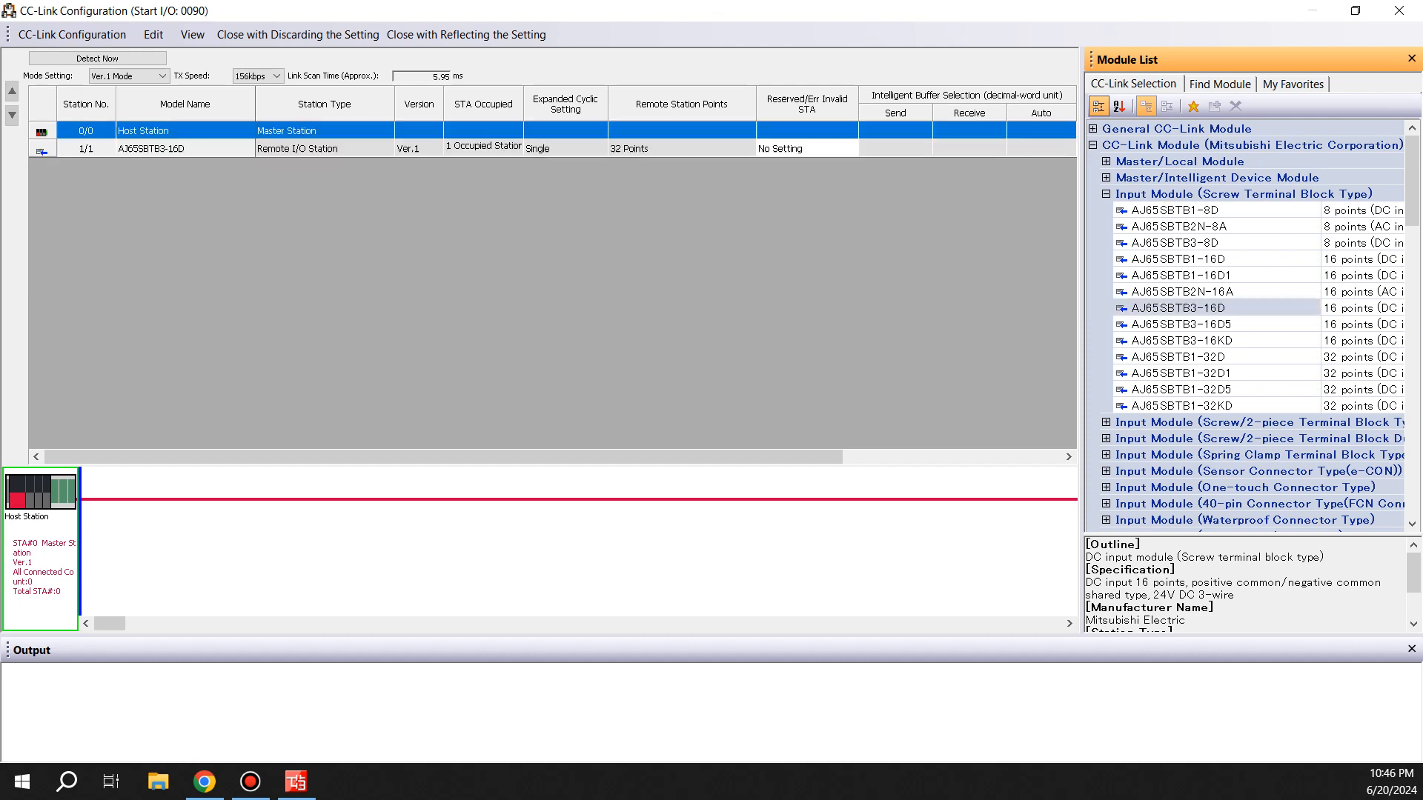
pyautogui.scroll(-8, 1252, 326)
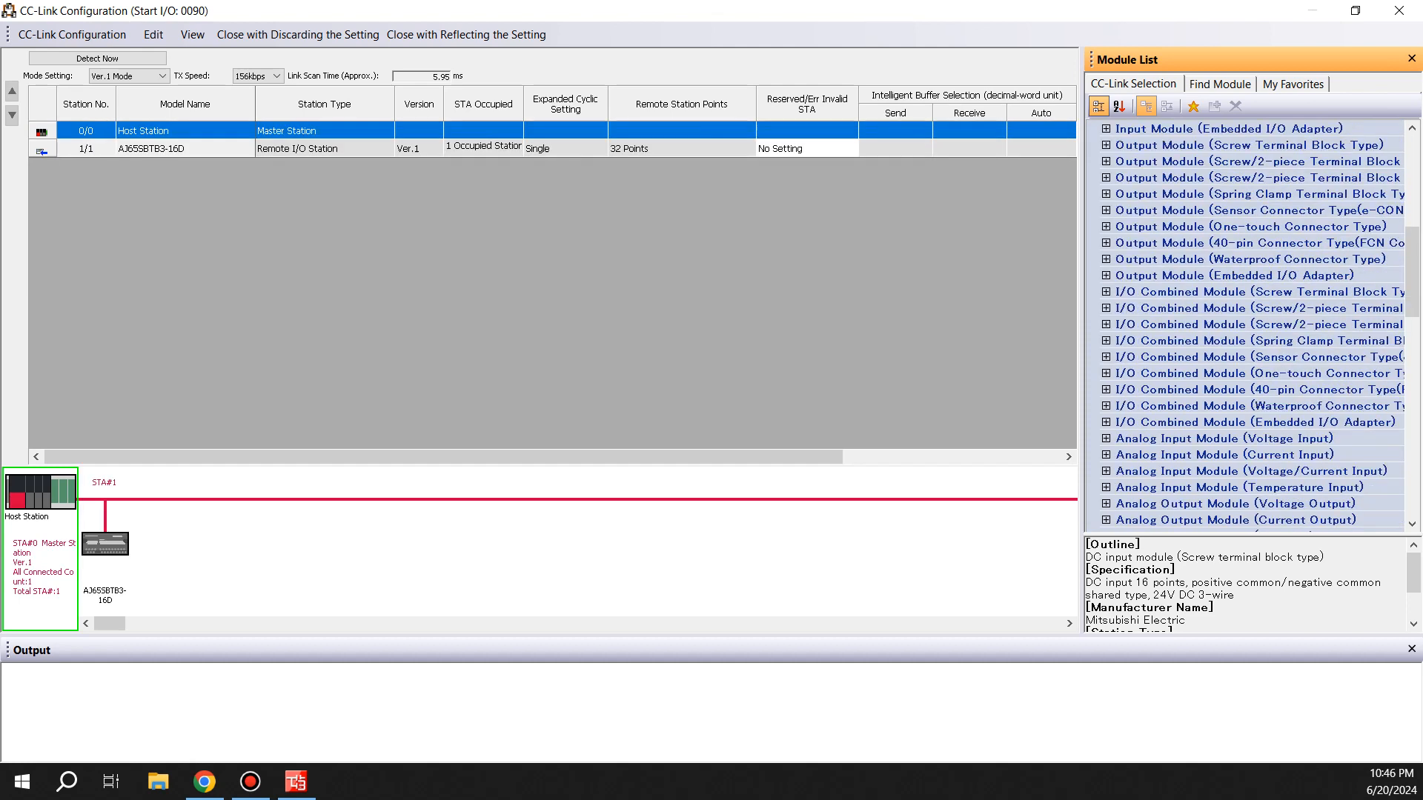
pyautogui.click(1106, 145)
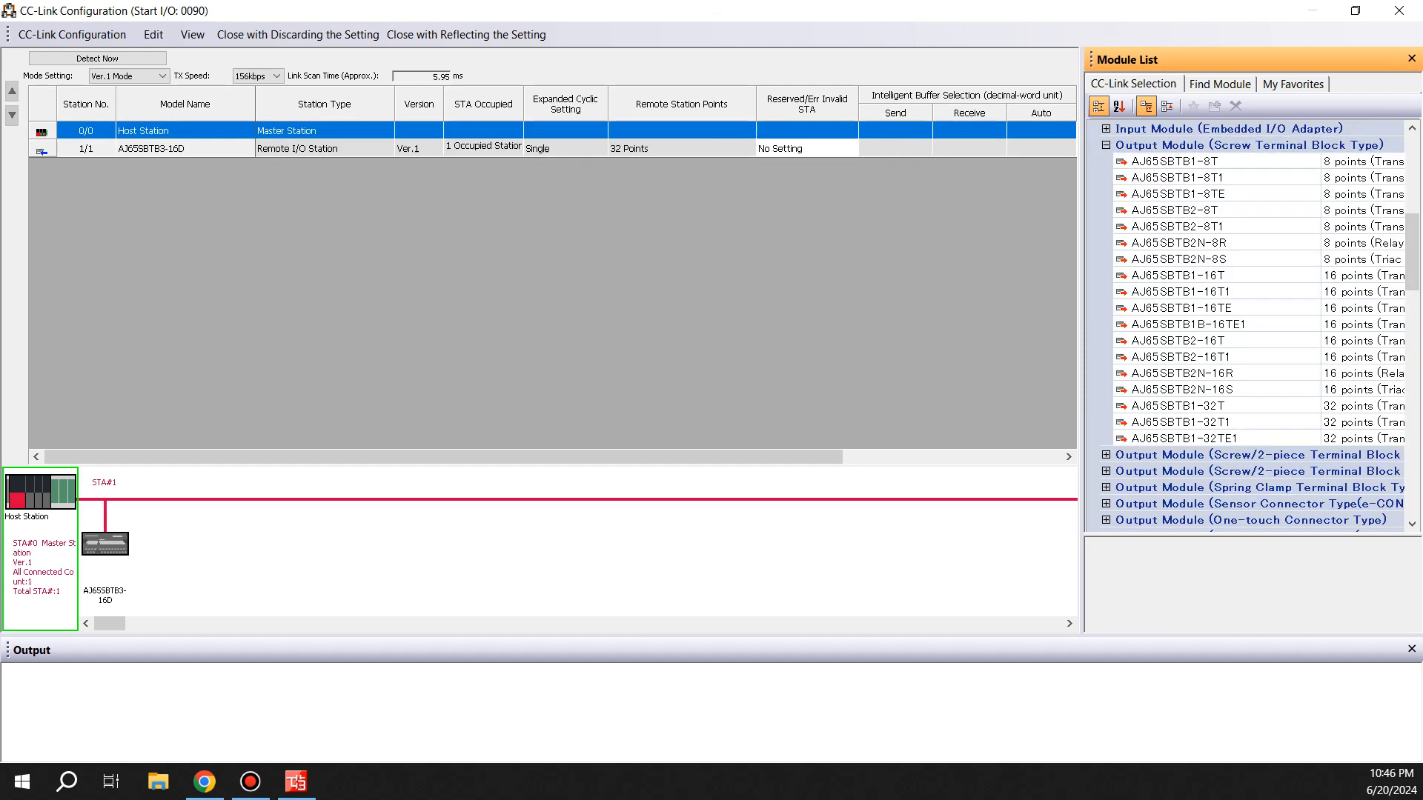
pyautogui.doubleClick(1181, 309)
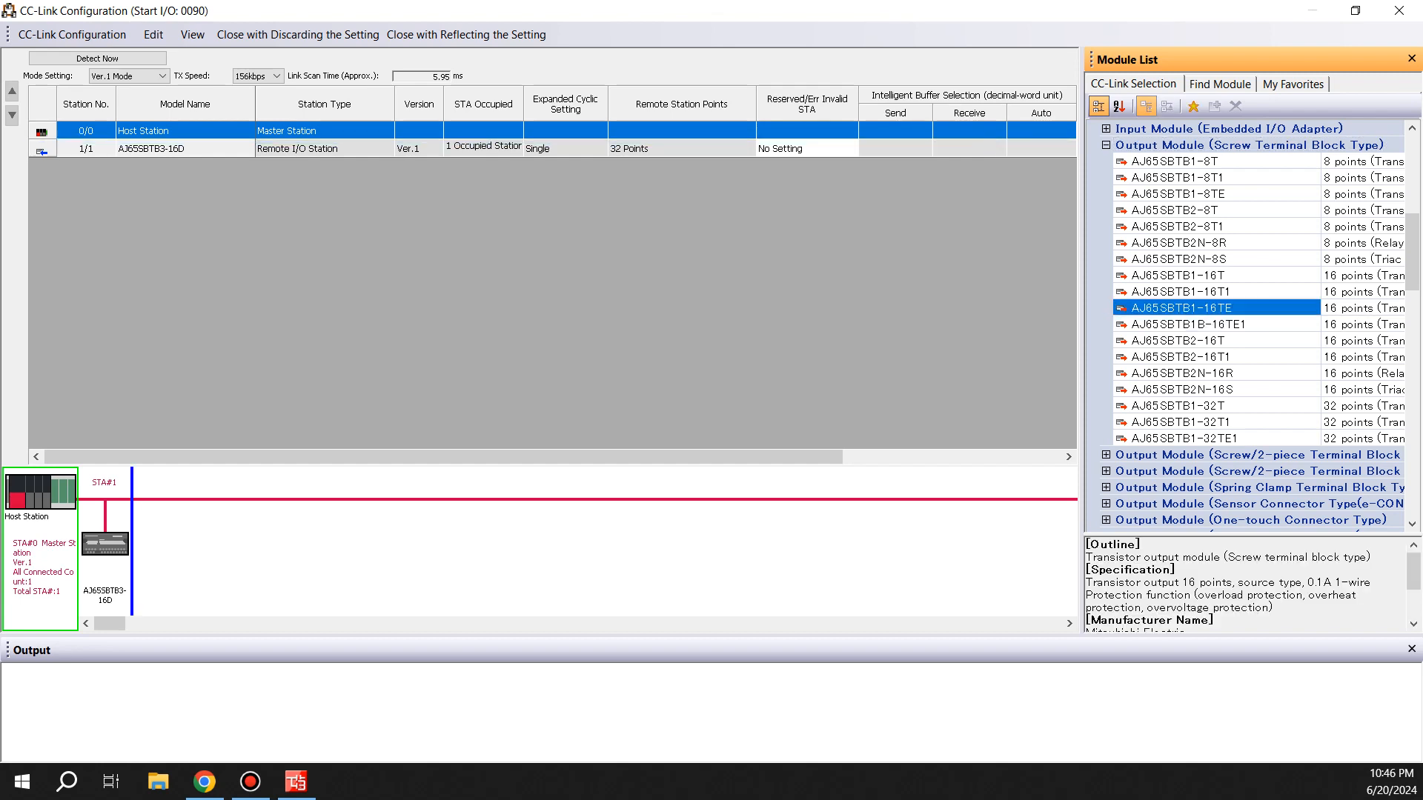
pyautogui.click(466, 34)
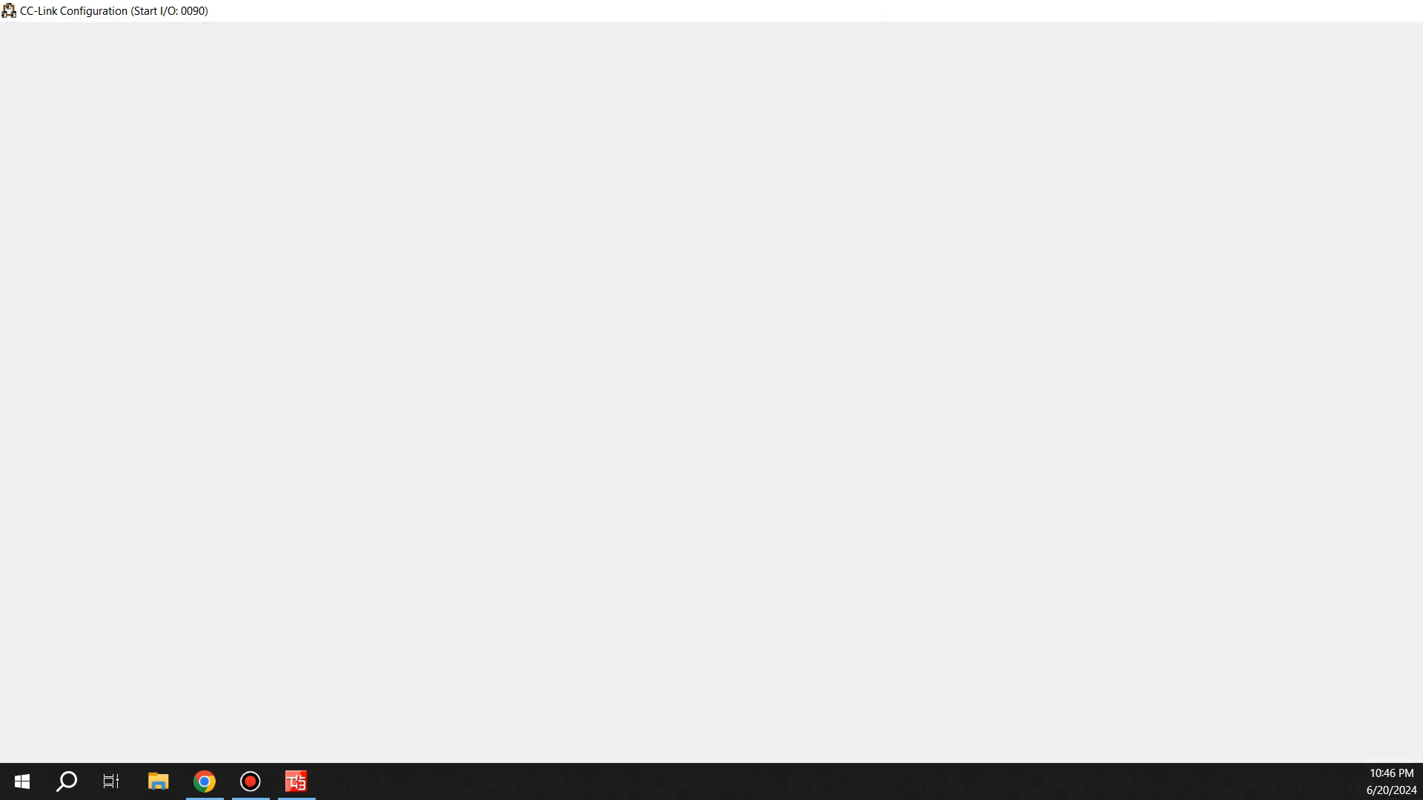
# Open the link refresh settings and set the first two link-side device names to RX and RY
pyautogui.doubleClick(888, 256)
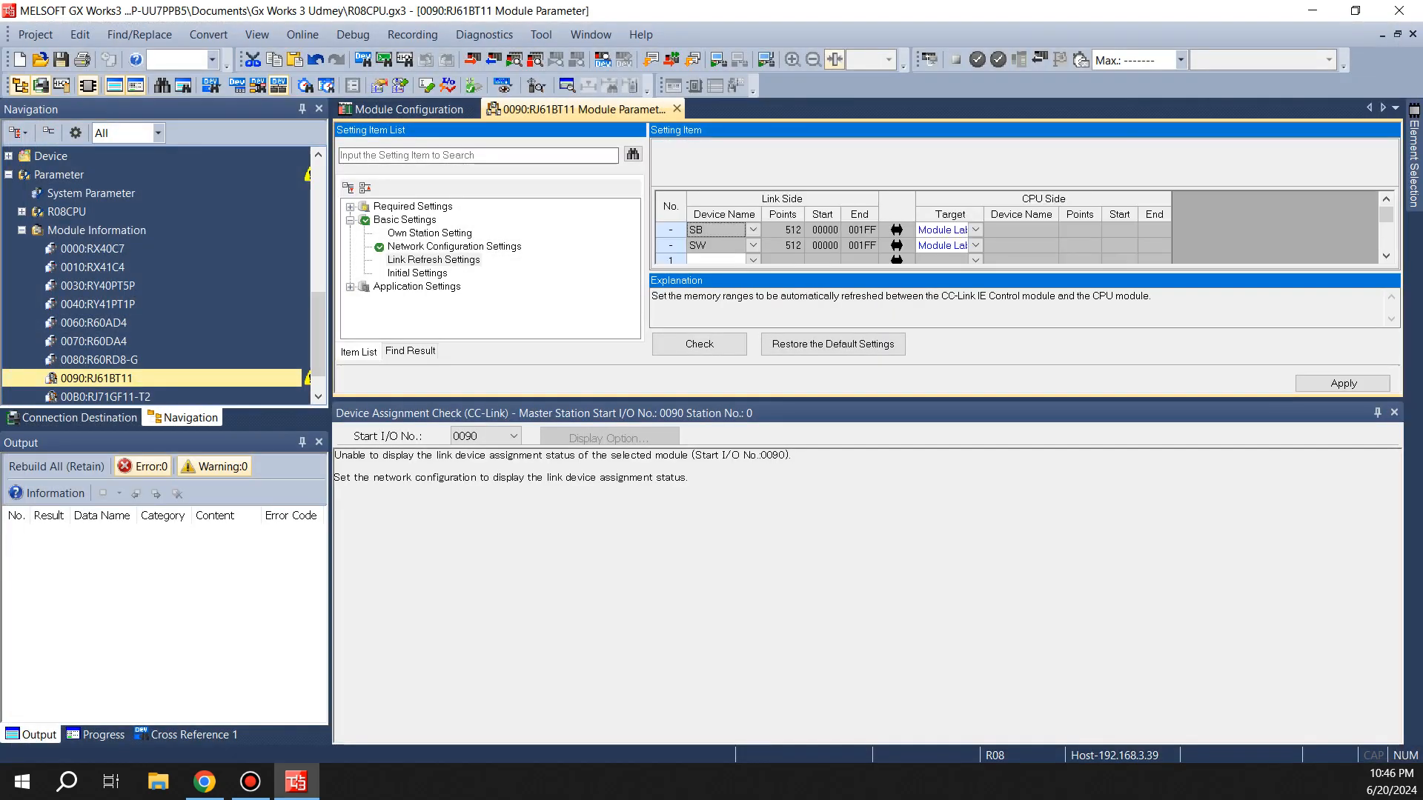
pyautogui.click(1378, 413)
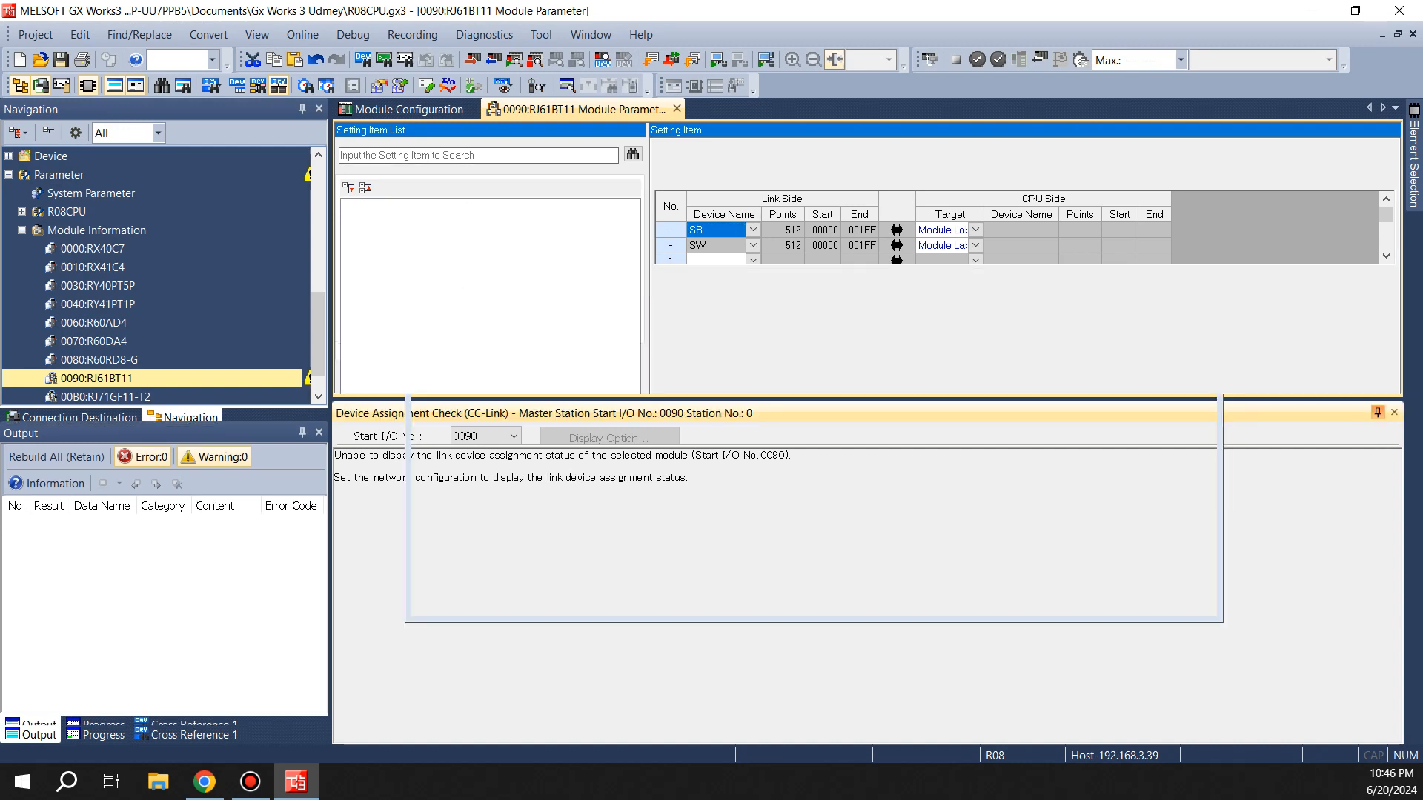
pyautogui.click(754, 260)
pyautogui.click(696, 293)
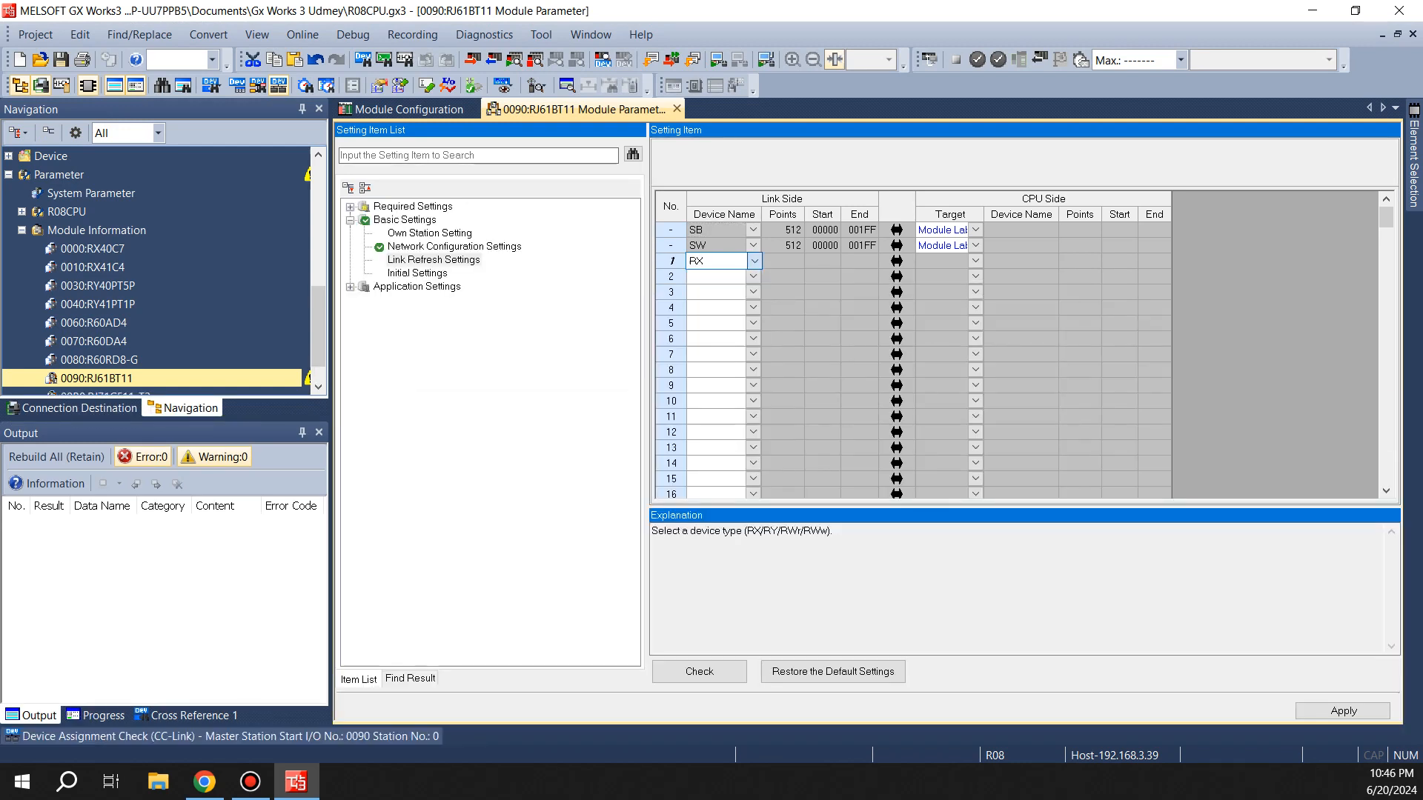
pyautogui.click(753, 276)
pyautogui.click(696, 324)
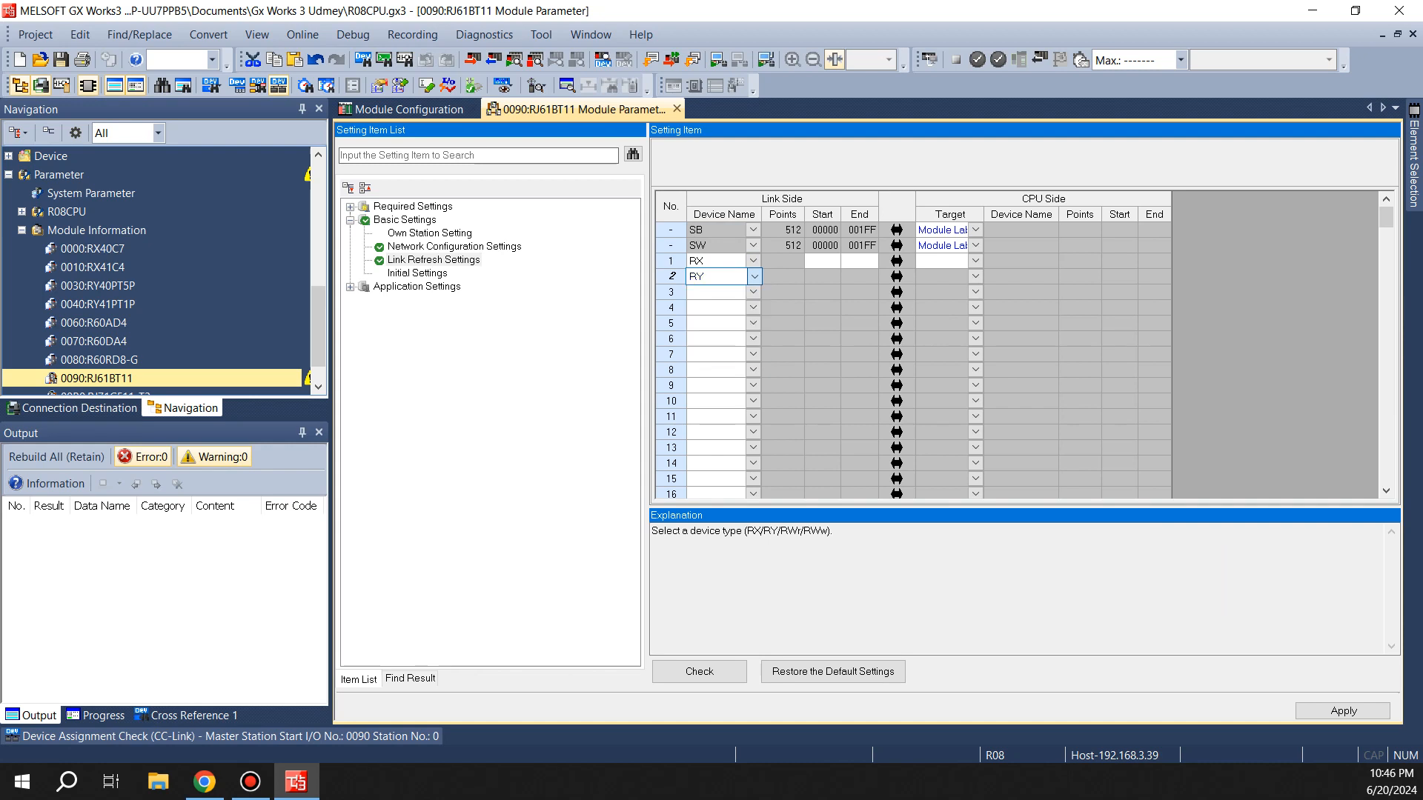
# Set both rows' refresh target to Specify Device with CPU device names X and Y
pyautogui.click(976, 261)
pyautogui.click(951, 294)
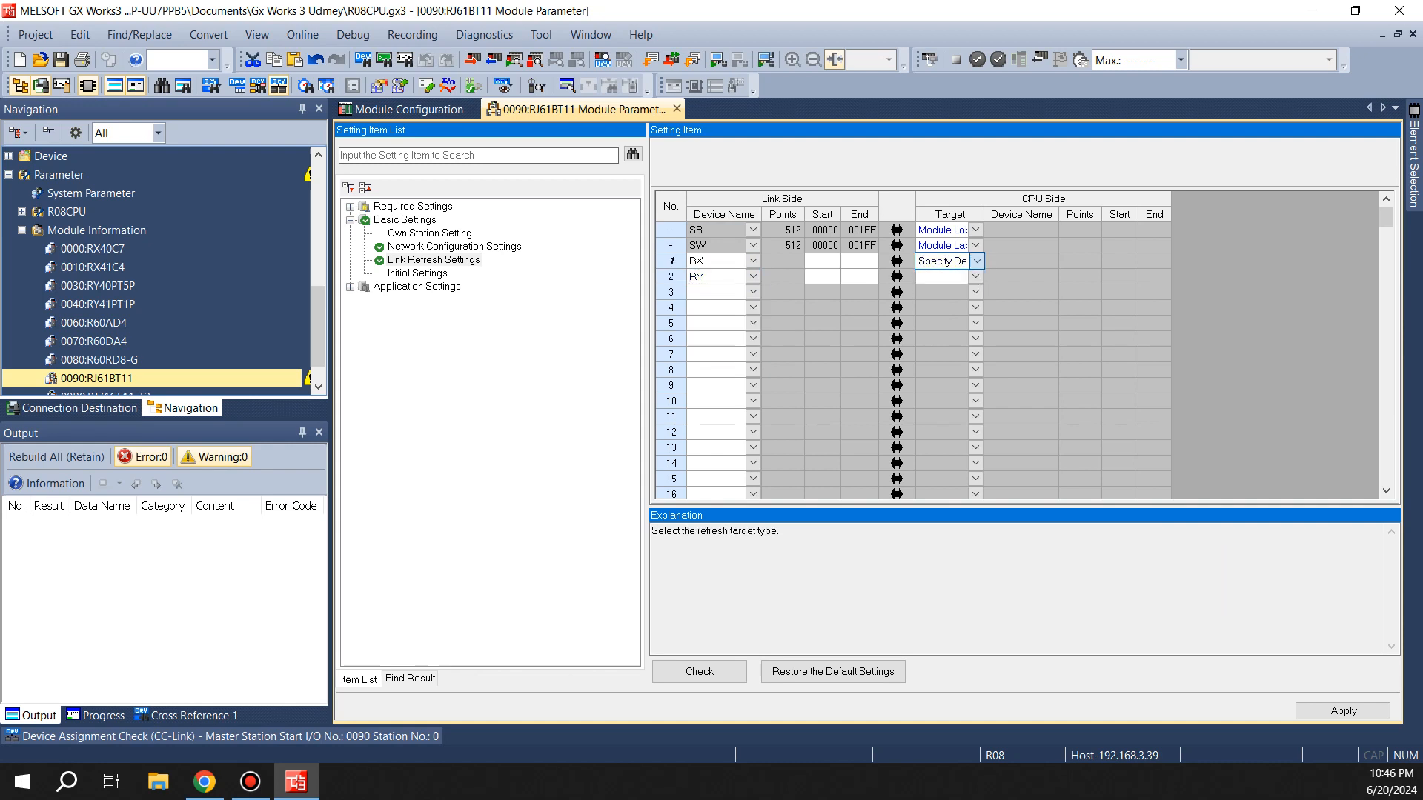
pyautogui.click(977, 277)
pyautogui.click(951, 309)
pyautogui.click(1050, 261)
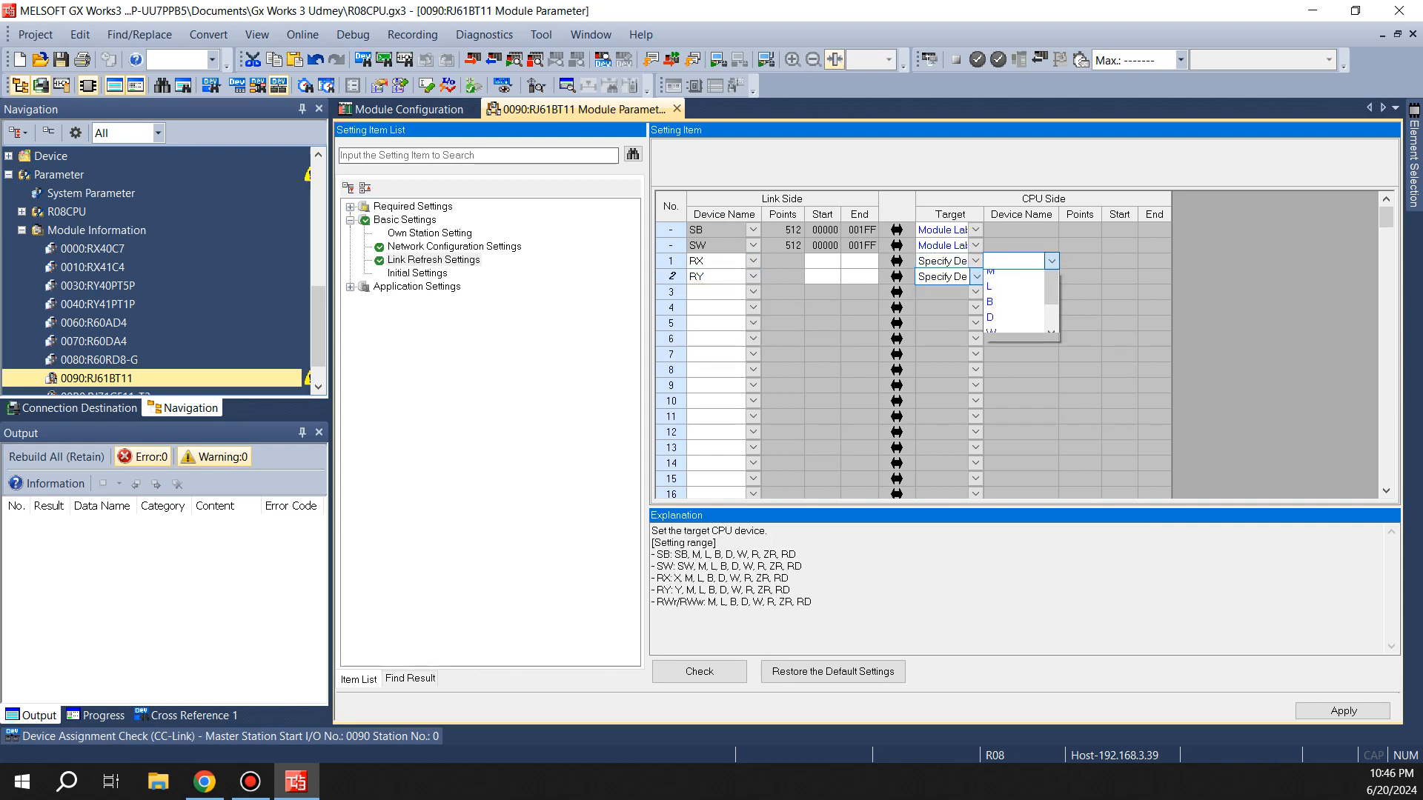
pyautogui.click(1008, 277)
pyautogui.click(1050, 276)
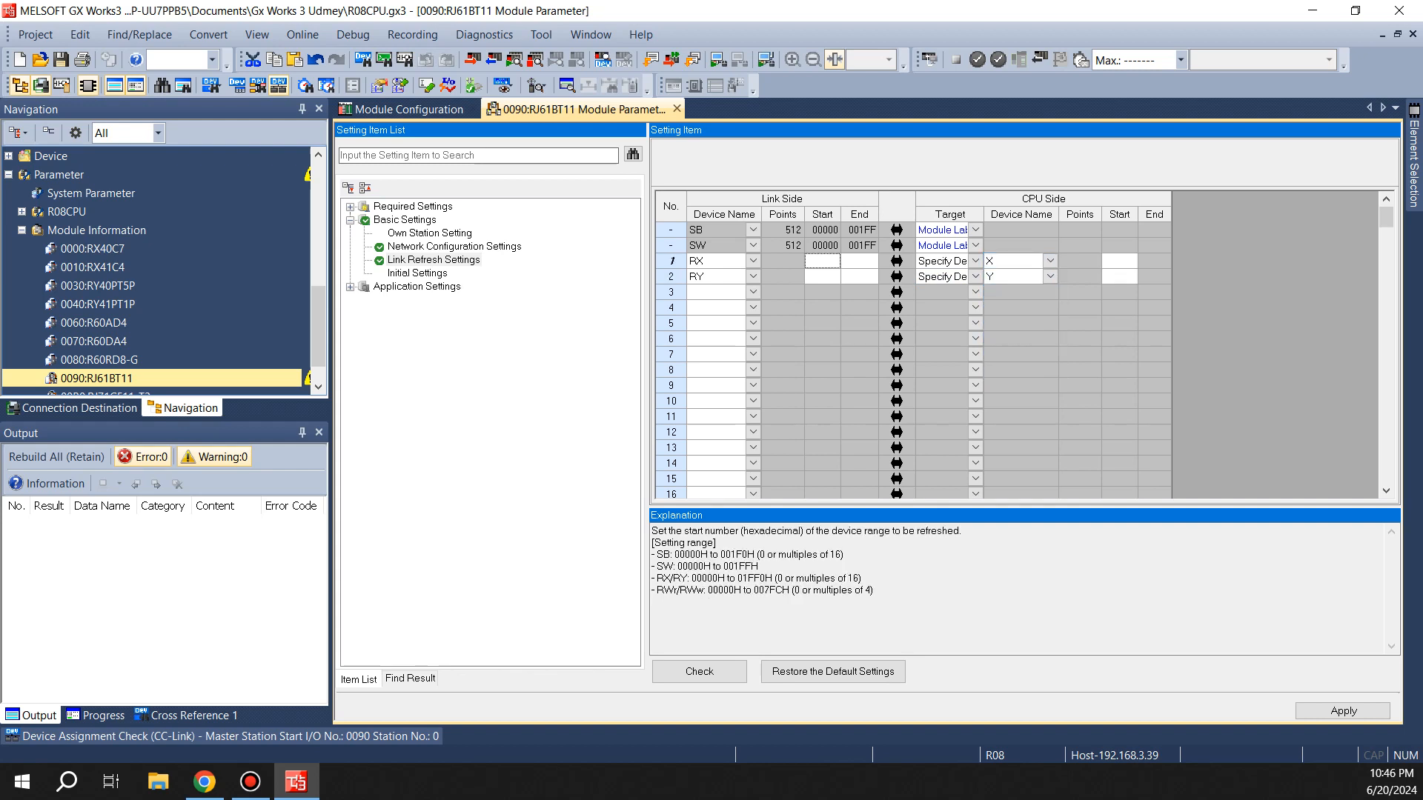
# Set the RX link-side range from 0 to 10F and copy that range to the RY row
pyautogui.write('0')
pyautogui.press('Tab')
pyautogui.write('10')
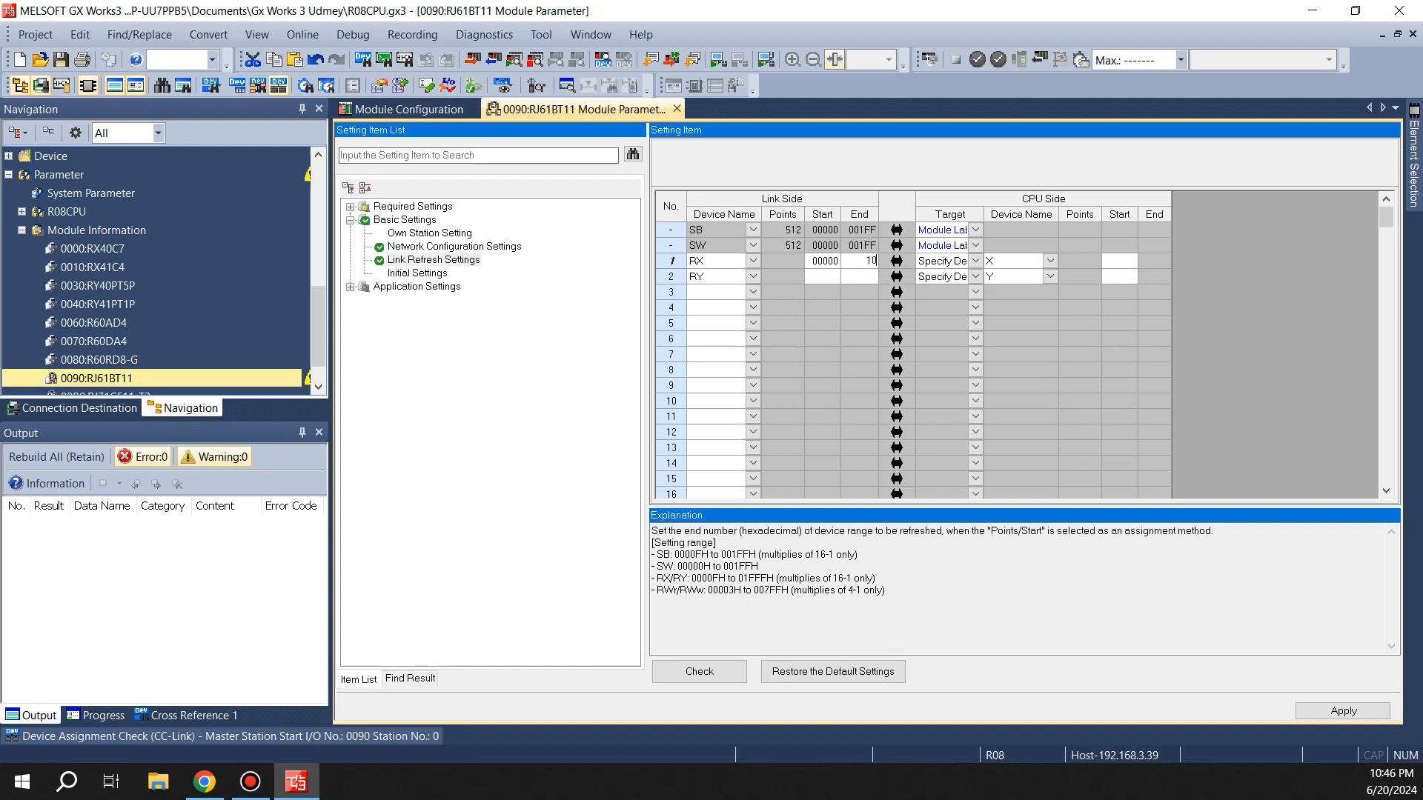
pyautogui.write('f')
pyautogui.press('Return')
pyautogui.press('Left')
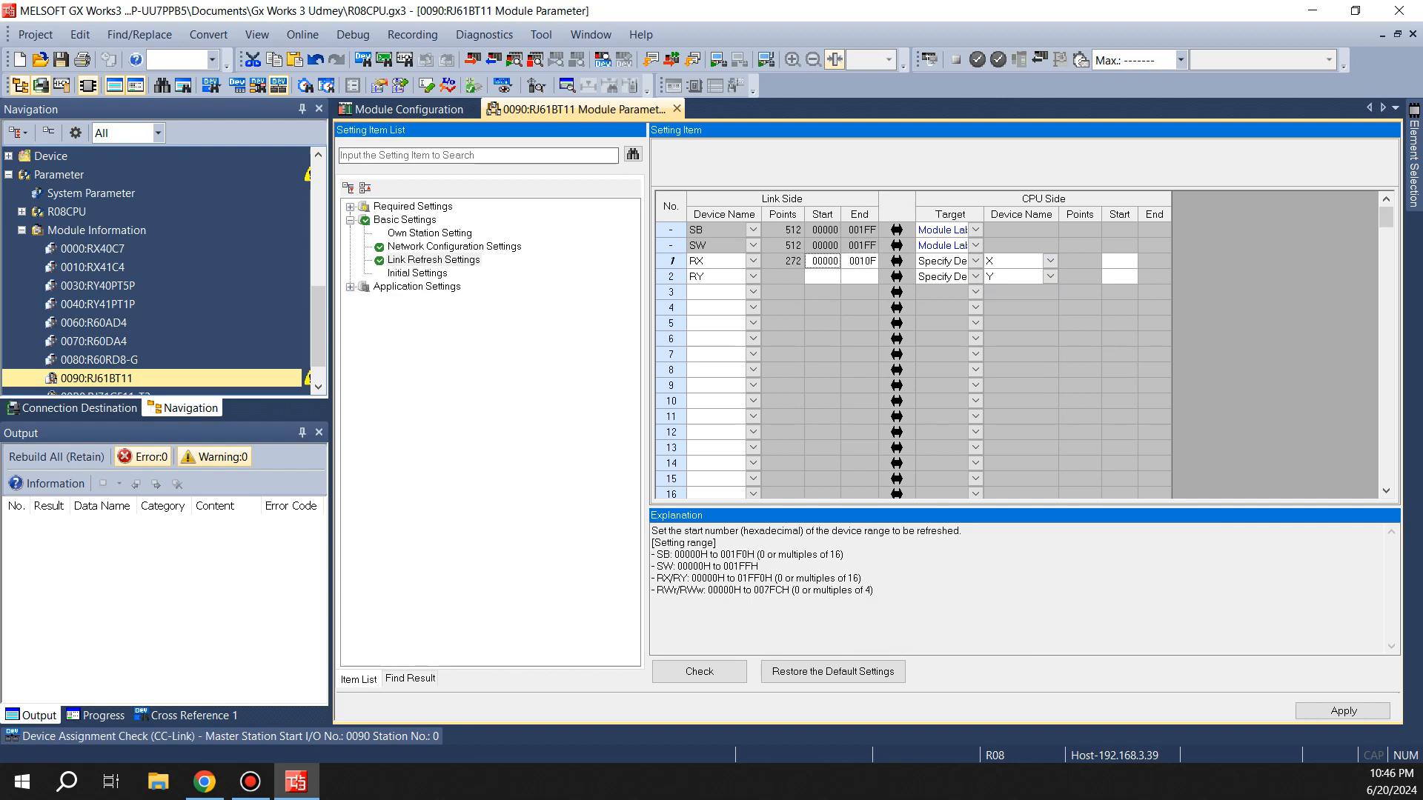
pyautogui.hotkey('shift', 'Right')
pyautogui.hotkey('ctrl', 'c')
pyautogui.press('Down')
pyautogui.hotkey('ctrl', 'v')
# Set the CPU-side start of both X and Y refresh rows to 500
pyautogui.click(1012, 261)
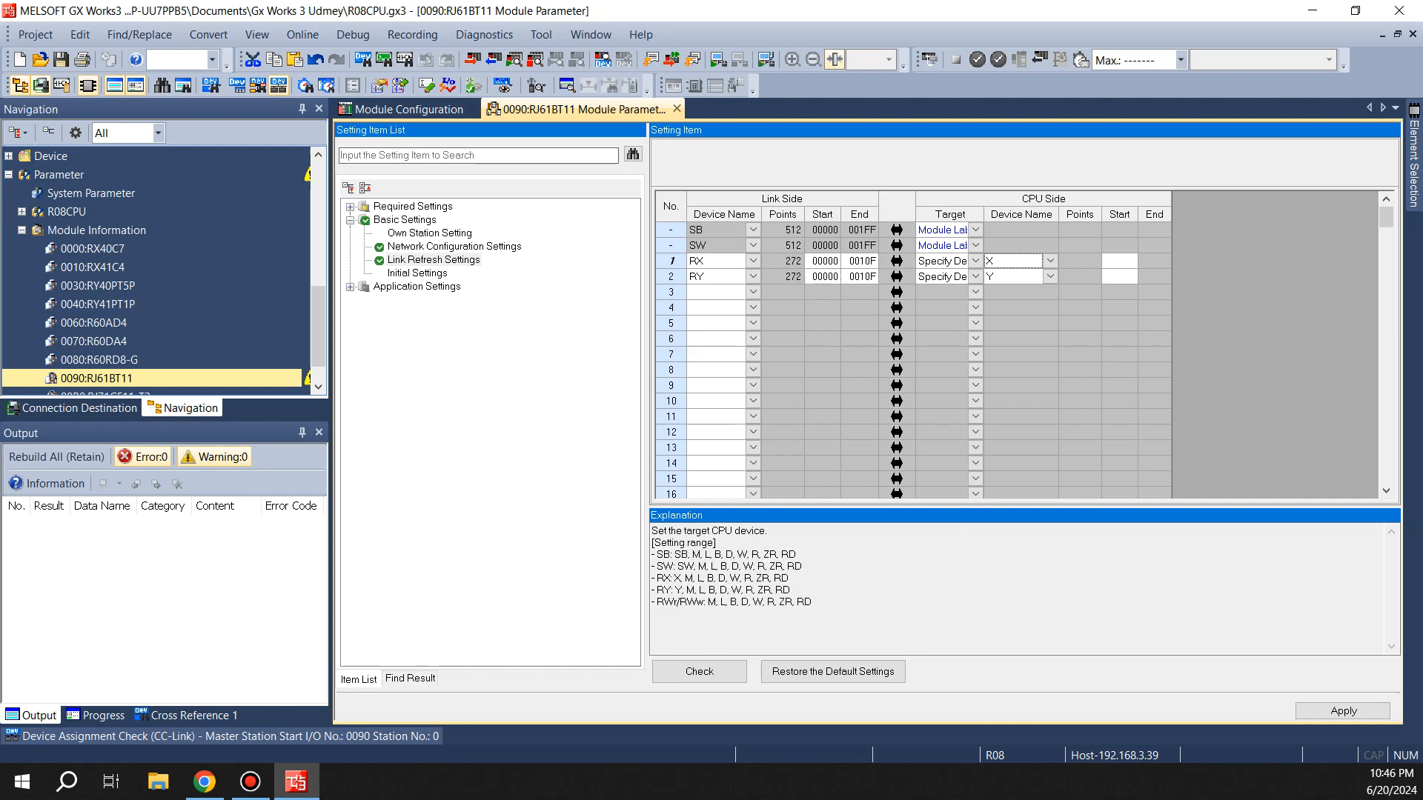
pyautogui.press('Right')
pyautogui.press('Right')
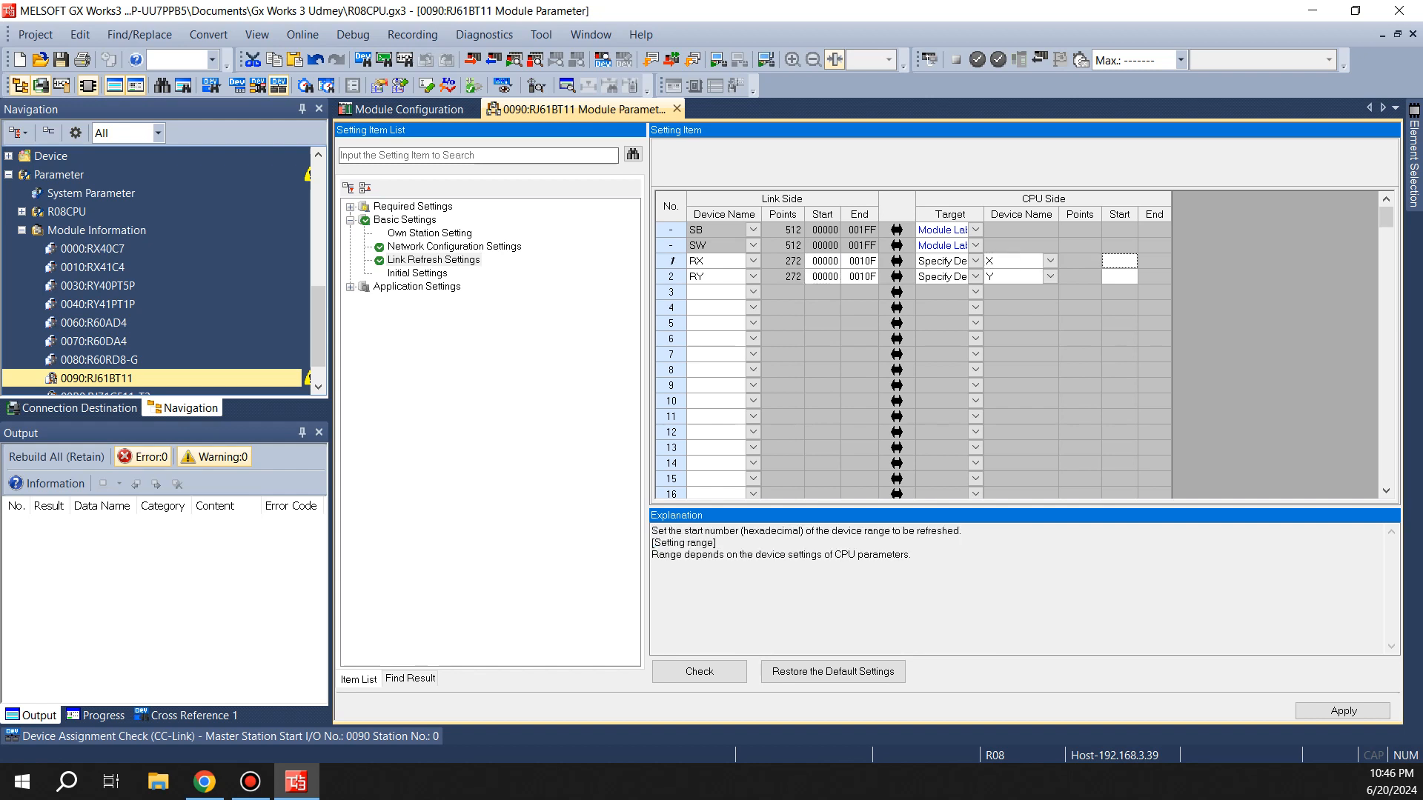
pyautogui.write('500')
pyautogui.press('Return')
pyautogui.press('Down')
pyautogui.press('Left')
pyautogui.write('500')
pyautogui.press('Return')
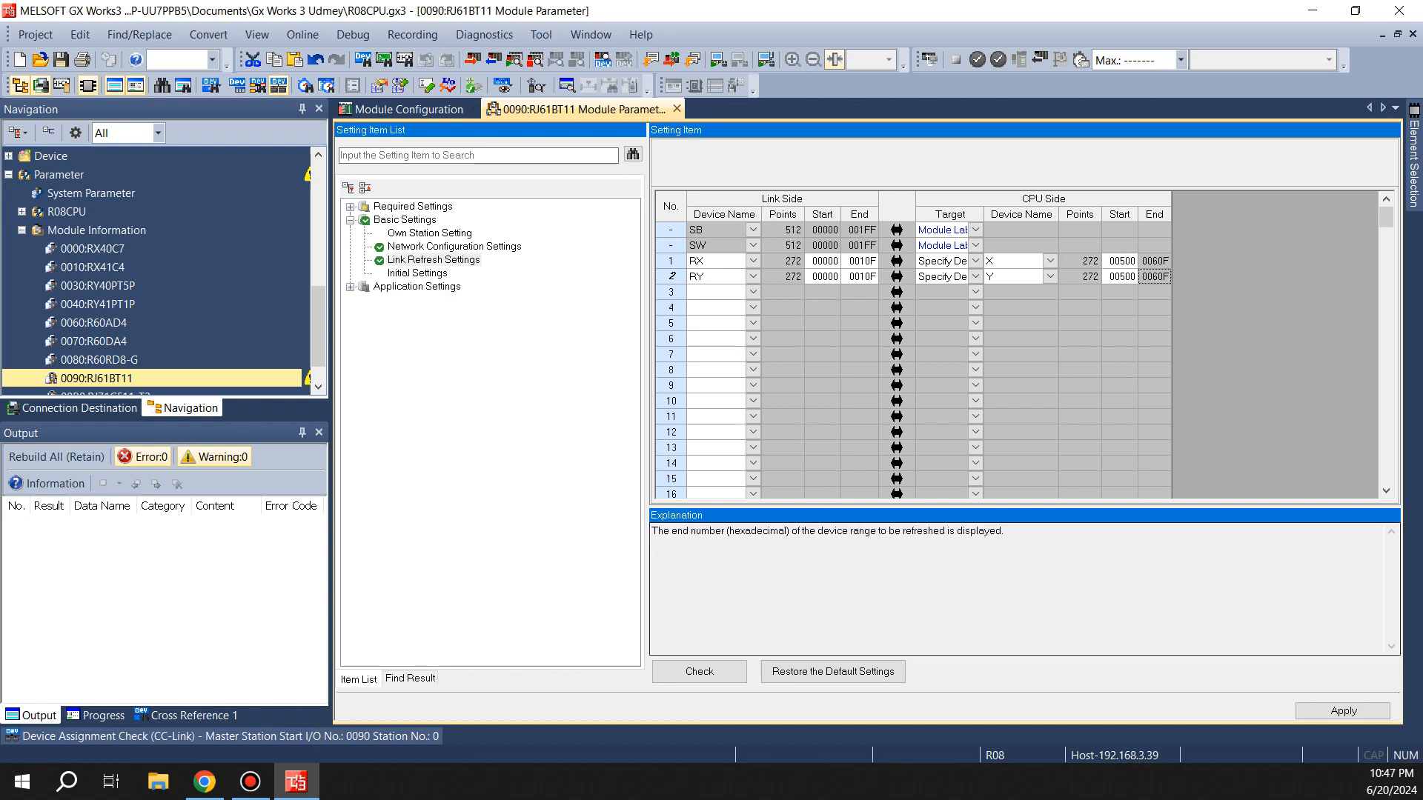
# Check the link refresh settings, apply them, and close the module parameter tab
pyautogui.click(699, 671)
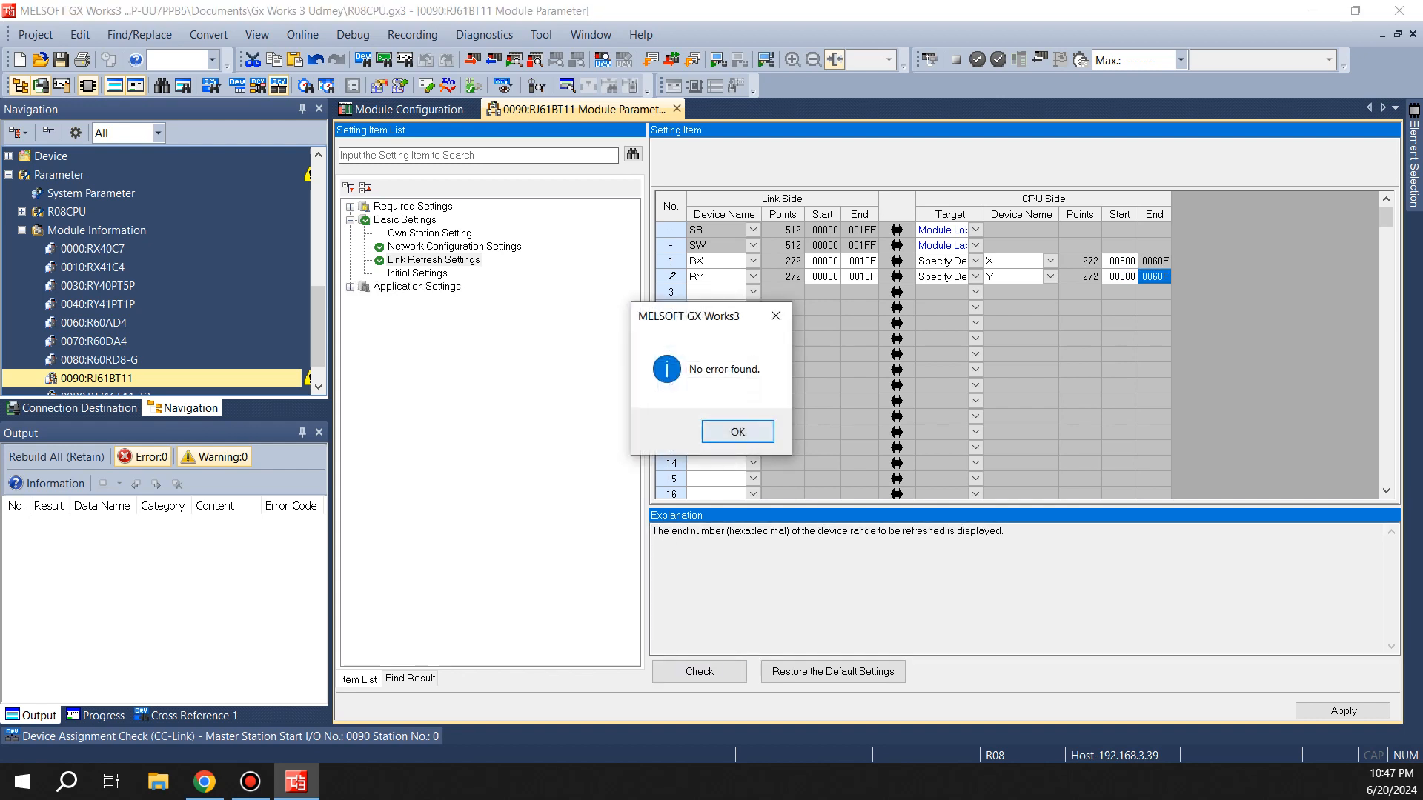
pyautogui.click(737, 431)
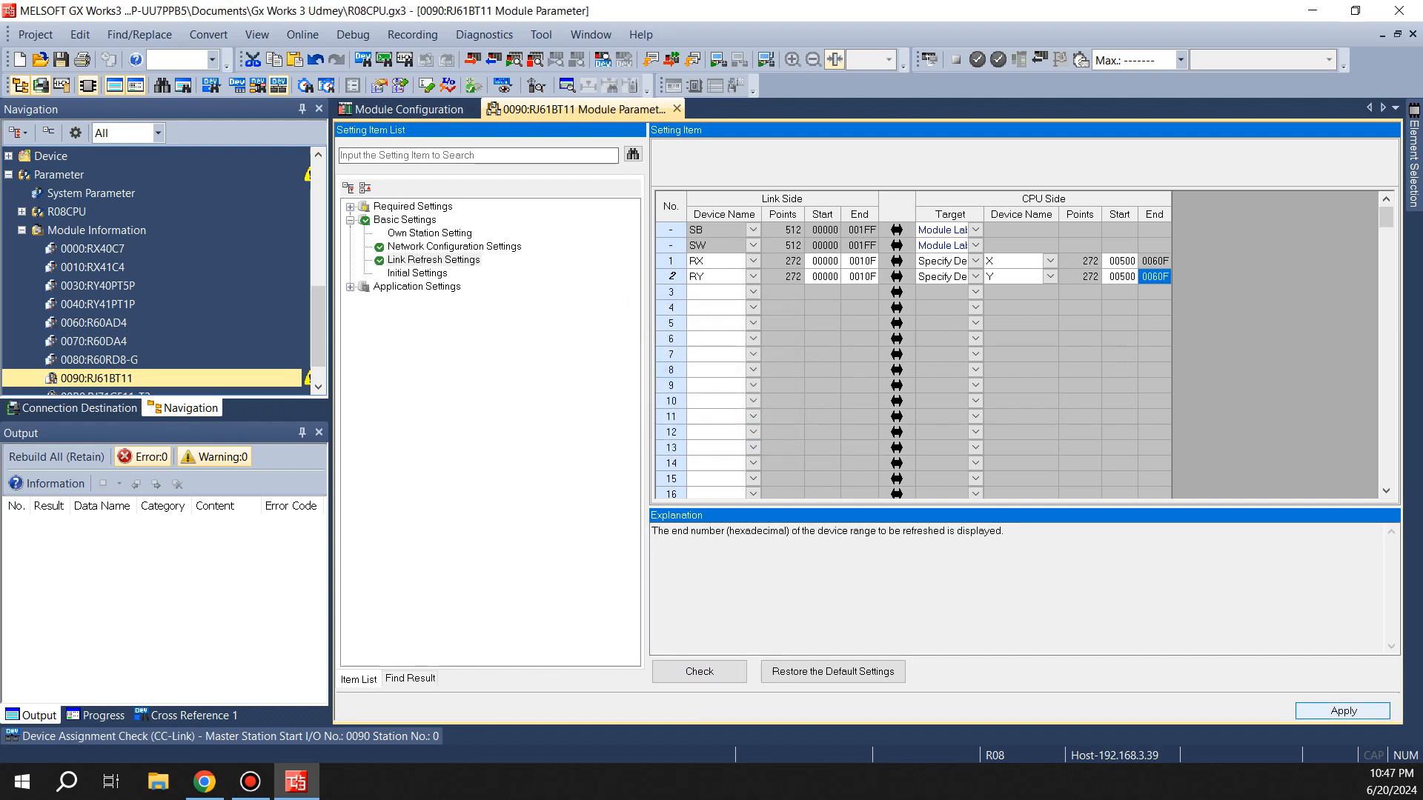
pyautogui.click(1343, 711)
pyautogui.click(676, 109)
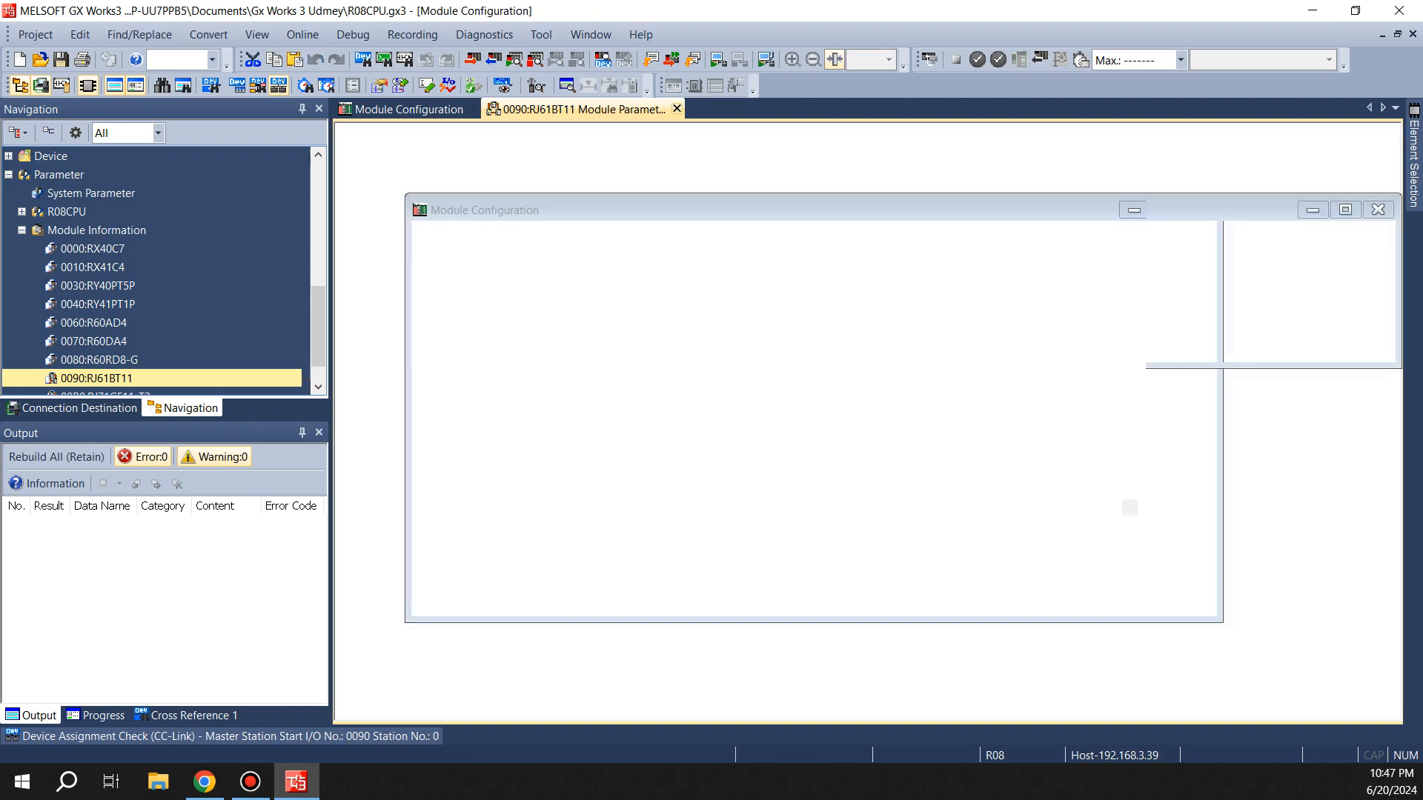
# Open the device assignment check and display the assignments for start I/O 0090
pyautogui.click(221, 737)
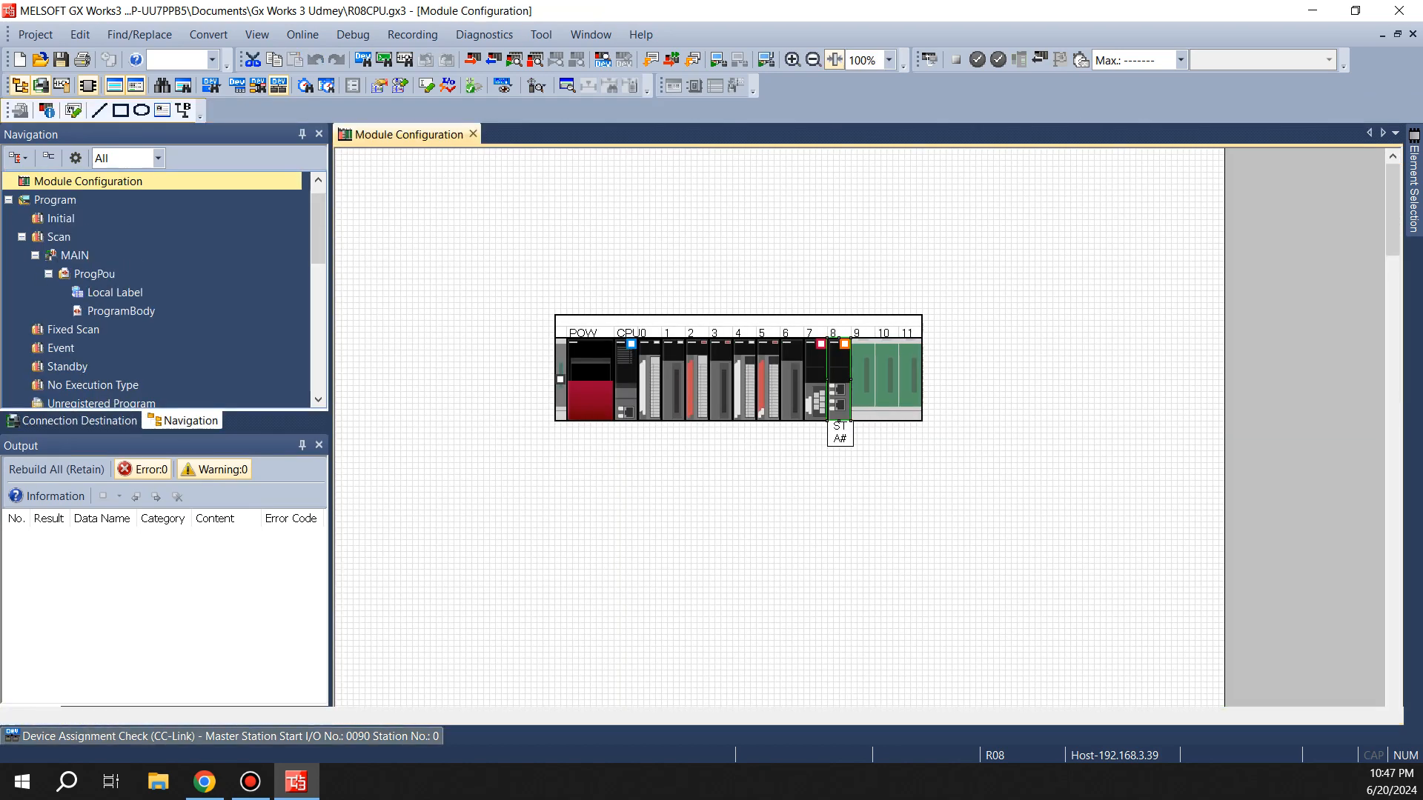
pyautogui.click(180, 417)
pyautogui.click(154, 434)
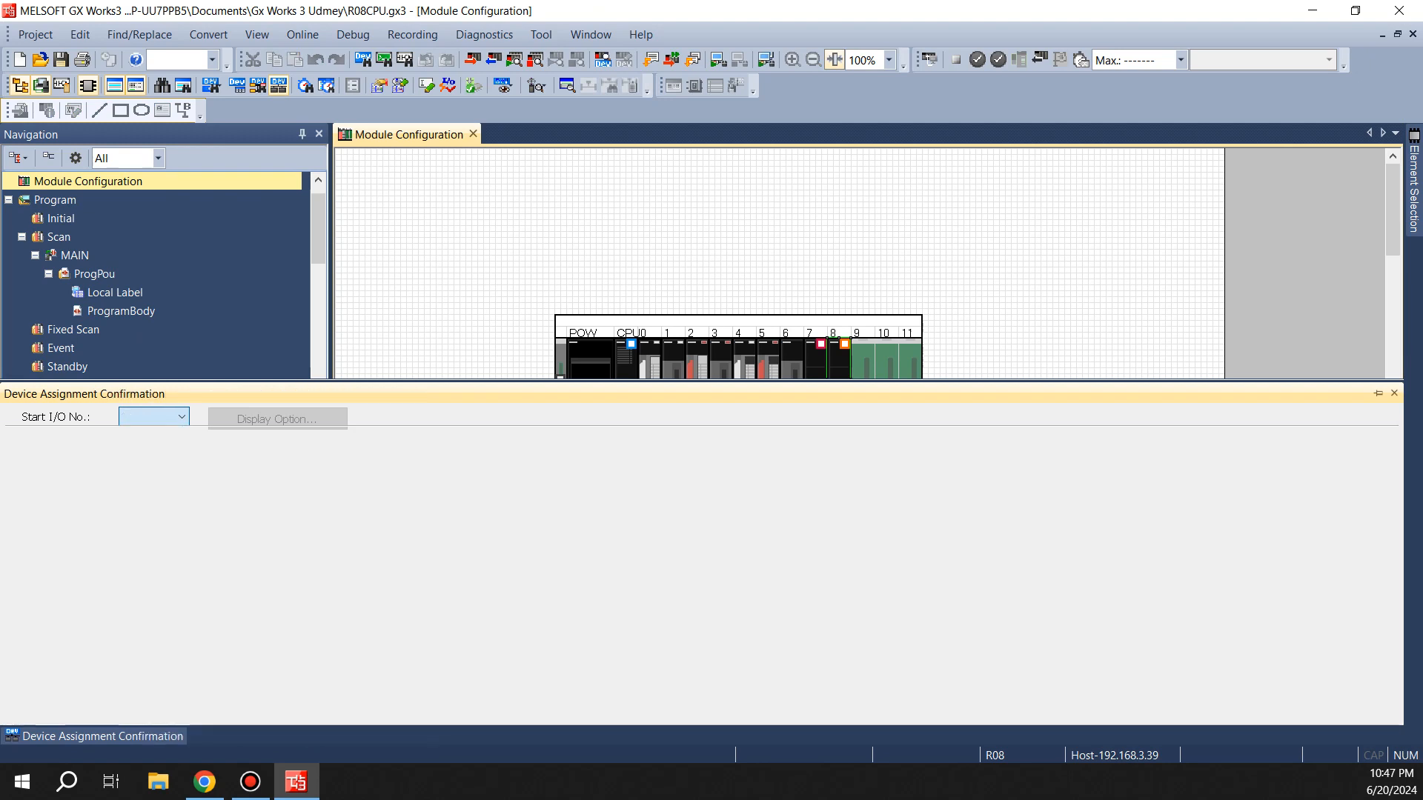
pyautogui.click(181, 417)
pyautogui.click(154, 447)
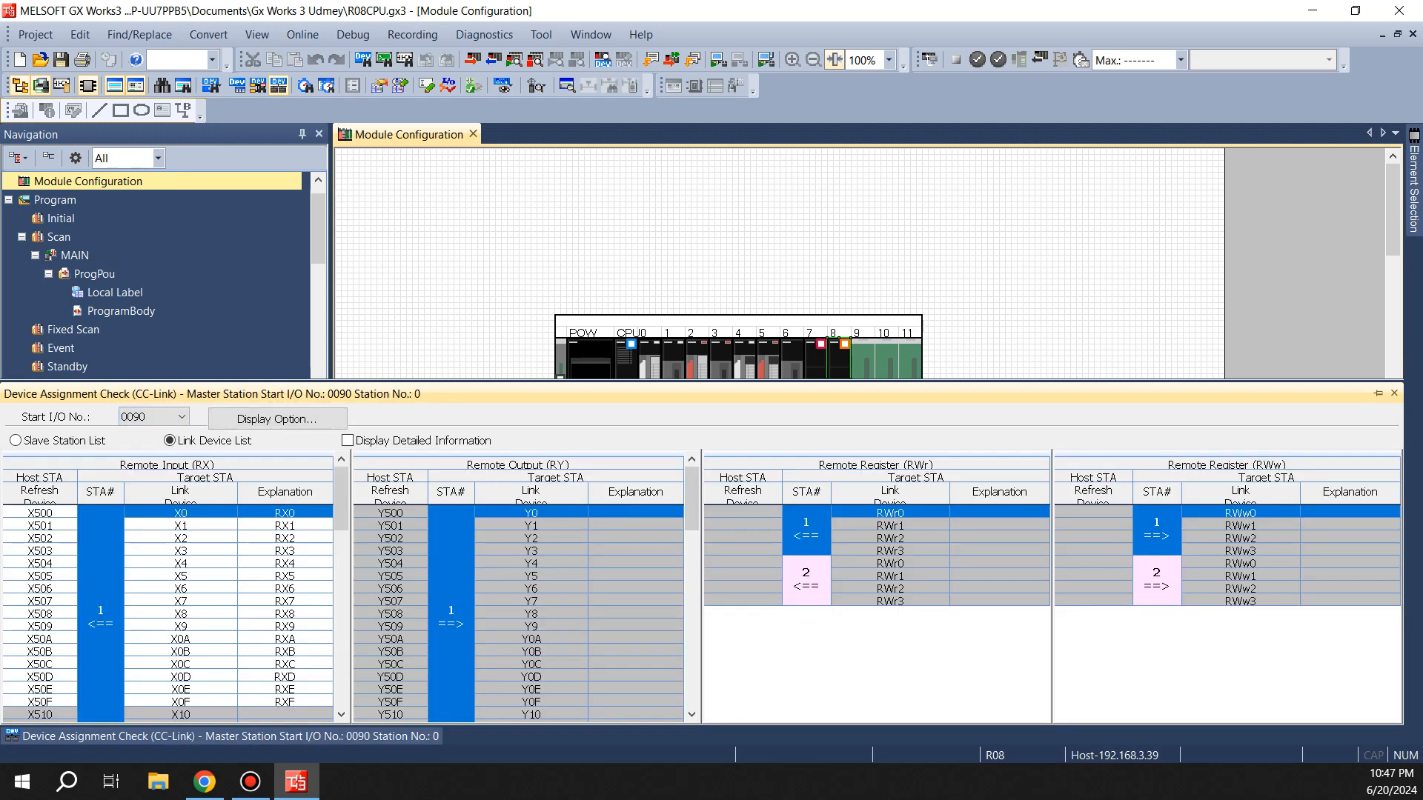
# Examine the remote input, output and register link device assignments for stations 1 and 2
pyautogui.click(40, 512)
pyautogui.click(286, 513)
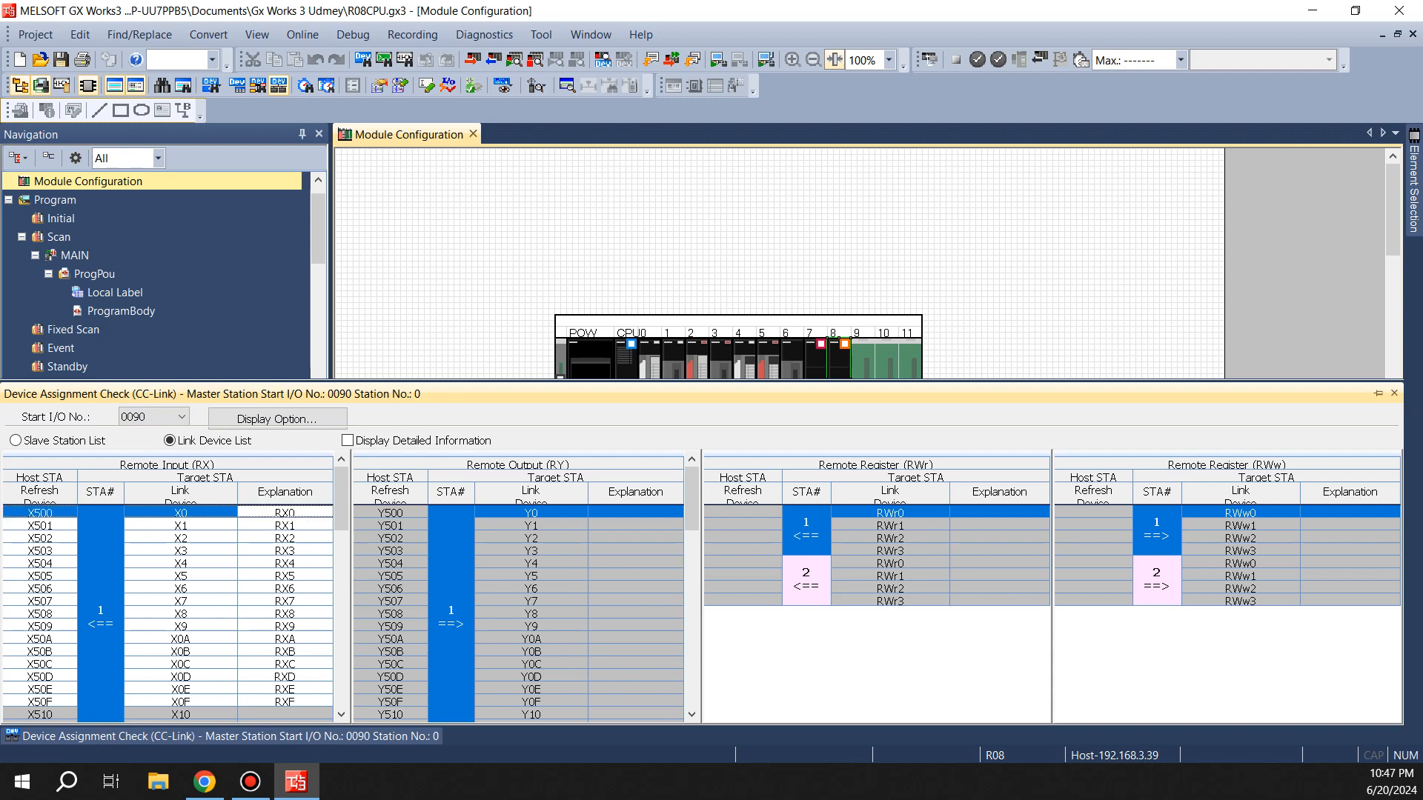
pyautogui.scroll(-10, 168, 613)
pyautogui.scroll(10, 168, 614)
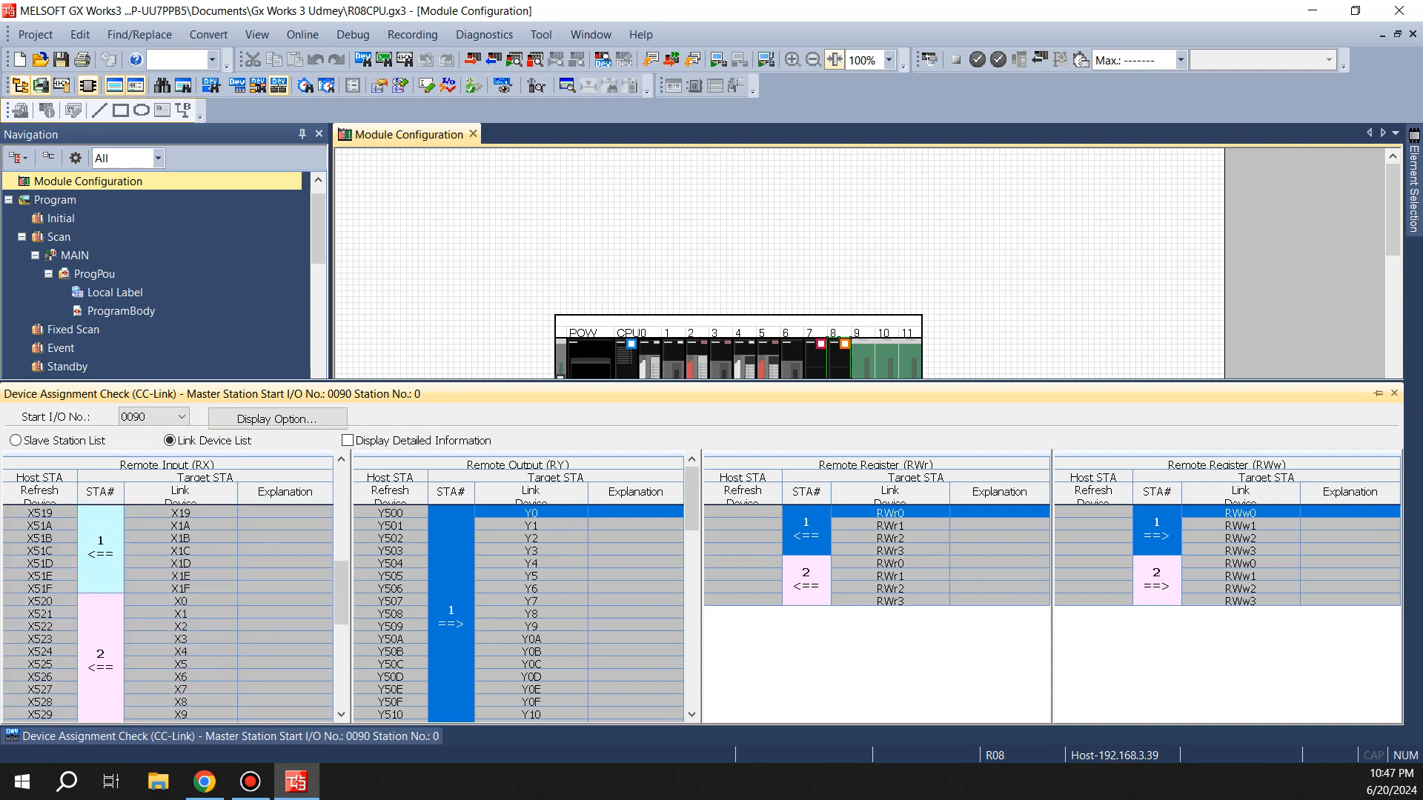
pyautogui.click(285, 576)
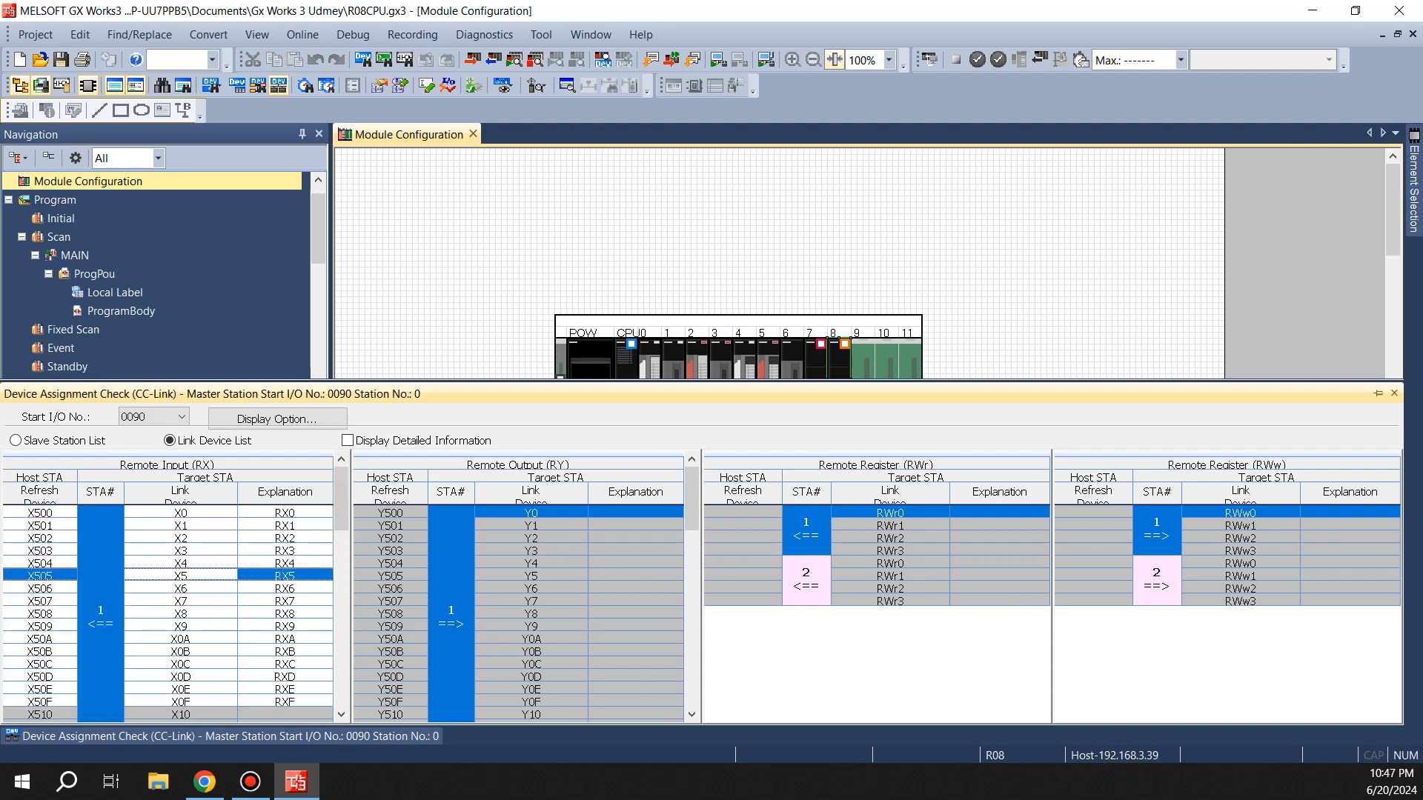
pyautogui.scroll(-2, 285, 576)
pyautogui.scroll(-4, 168, 613)
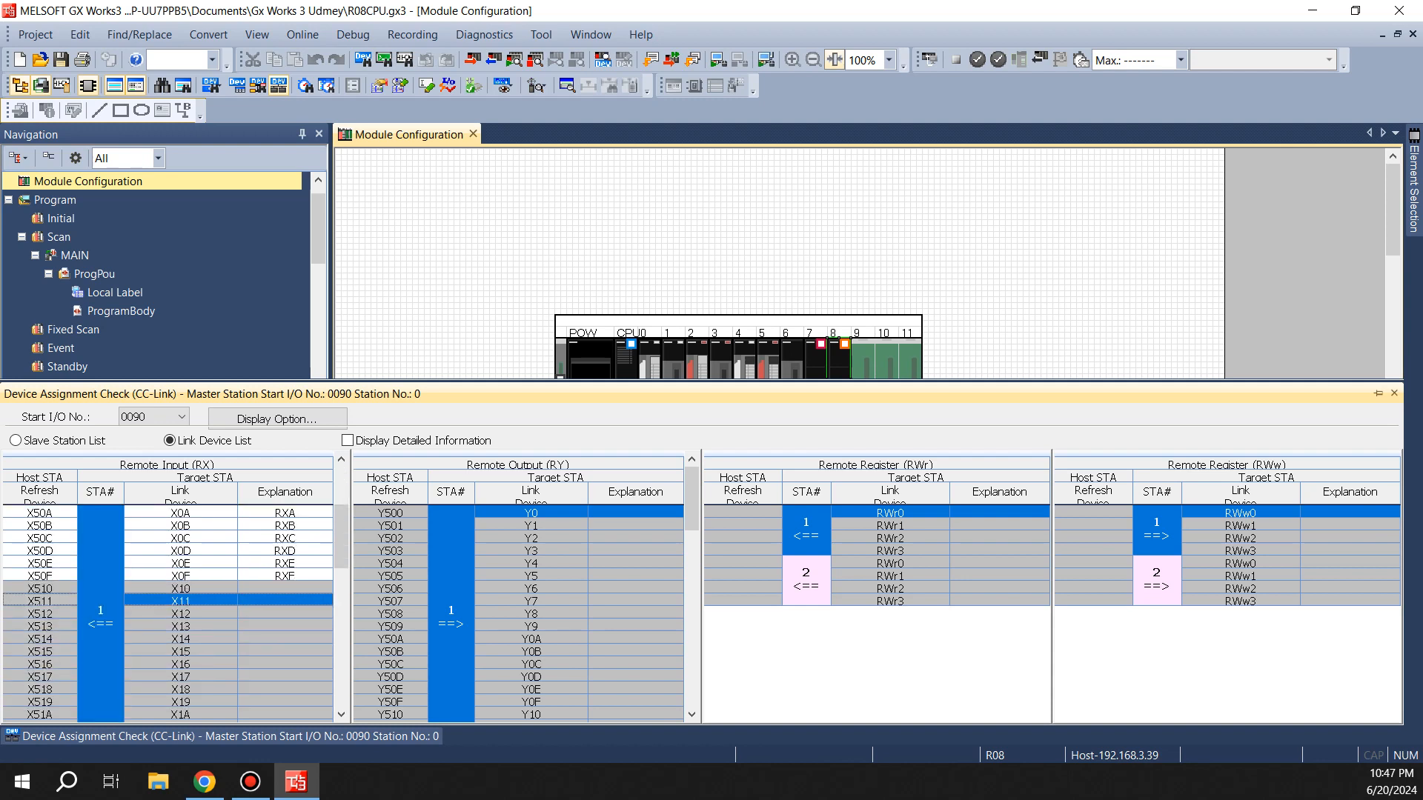
pyautogui.click(40, 539)
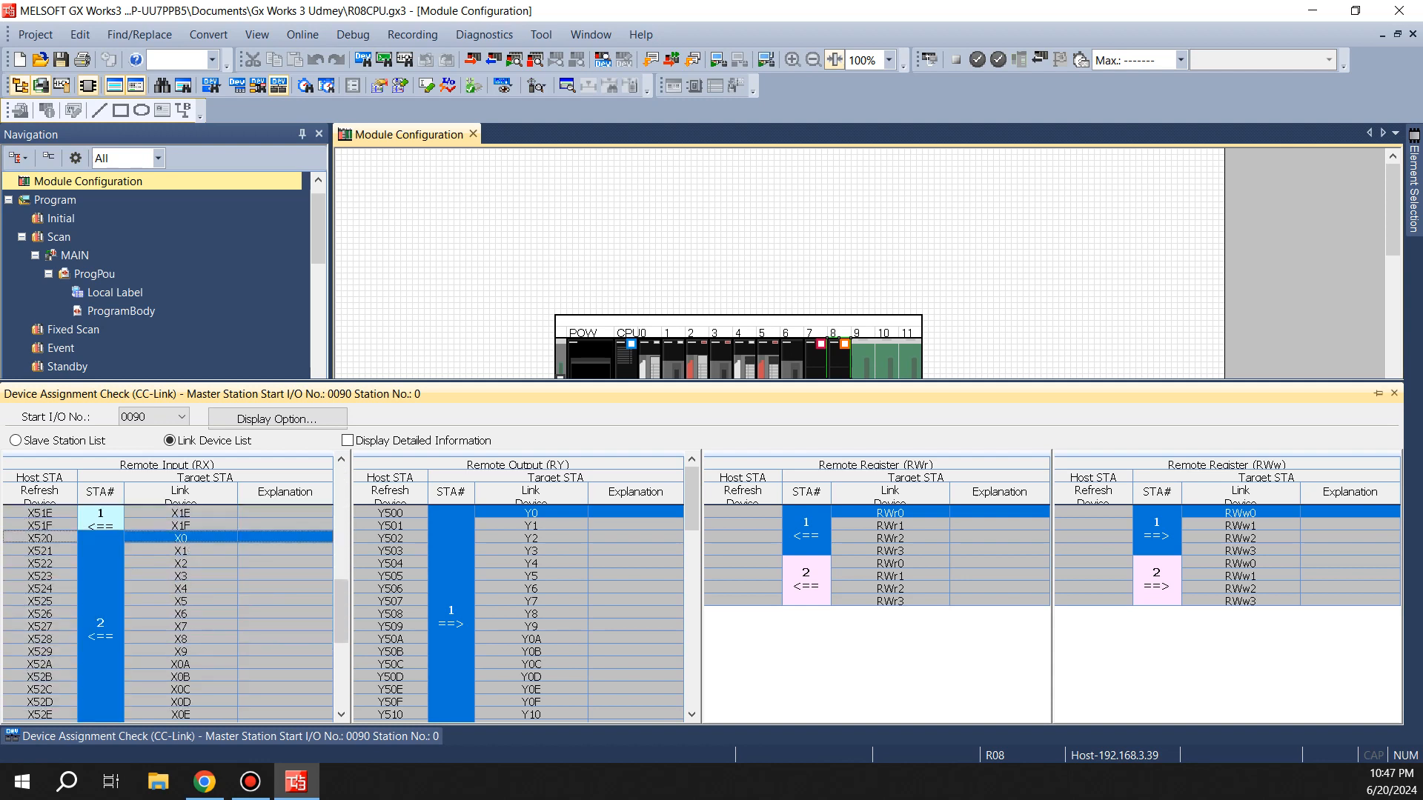
pyautogui.scroll(-5, 527, 613)
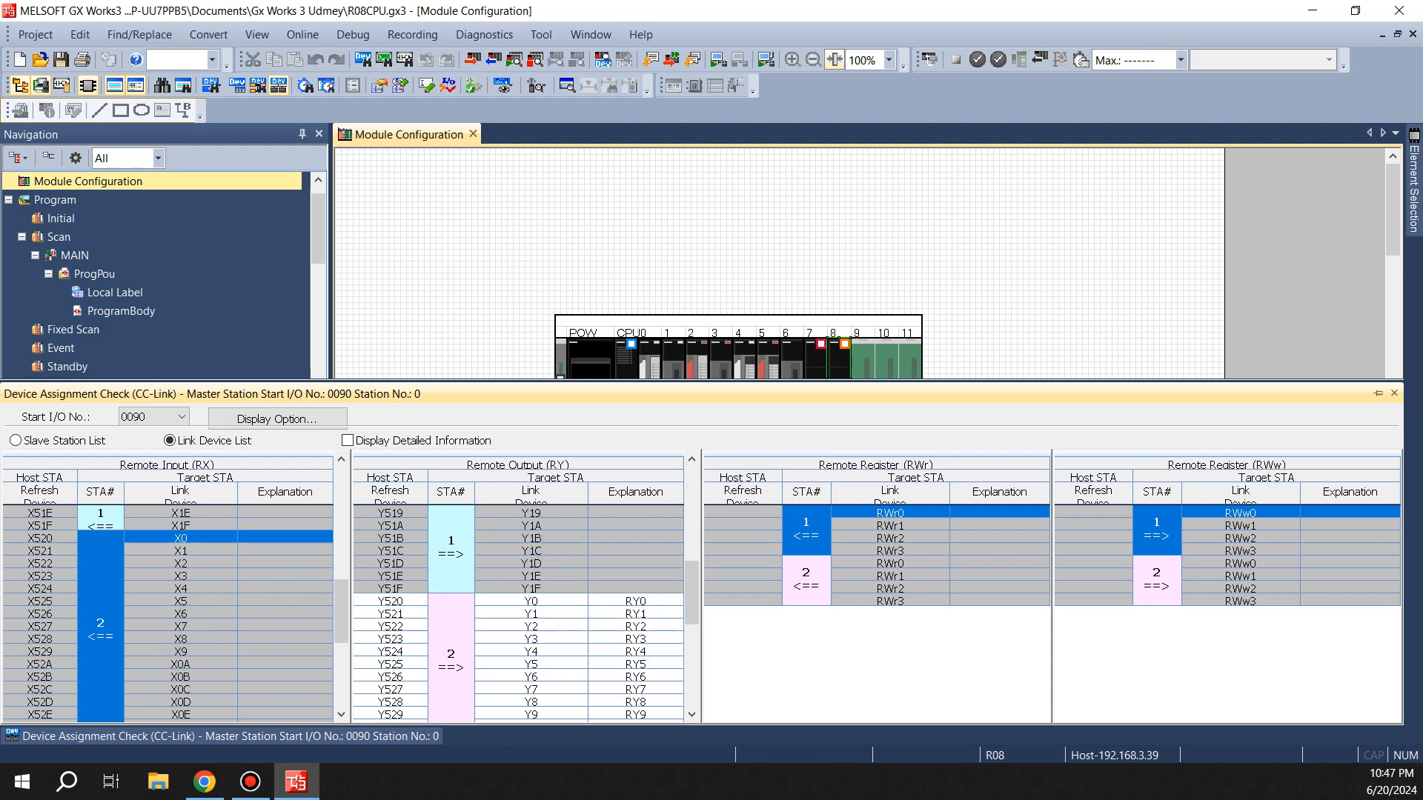
pyautogui.click(391, 602)
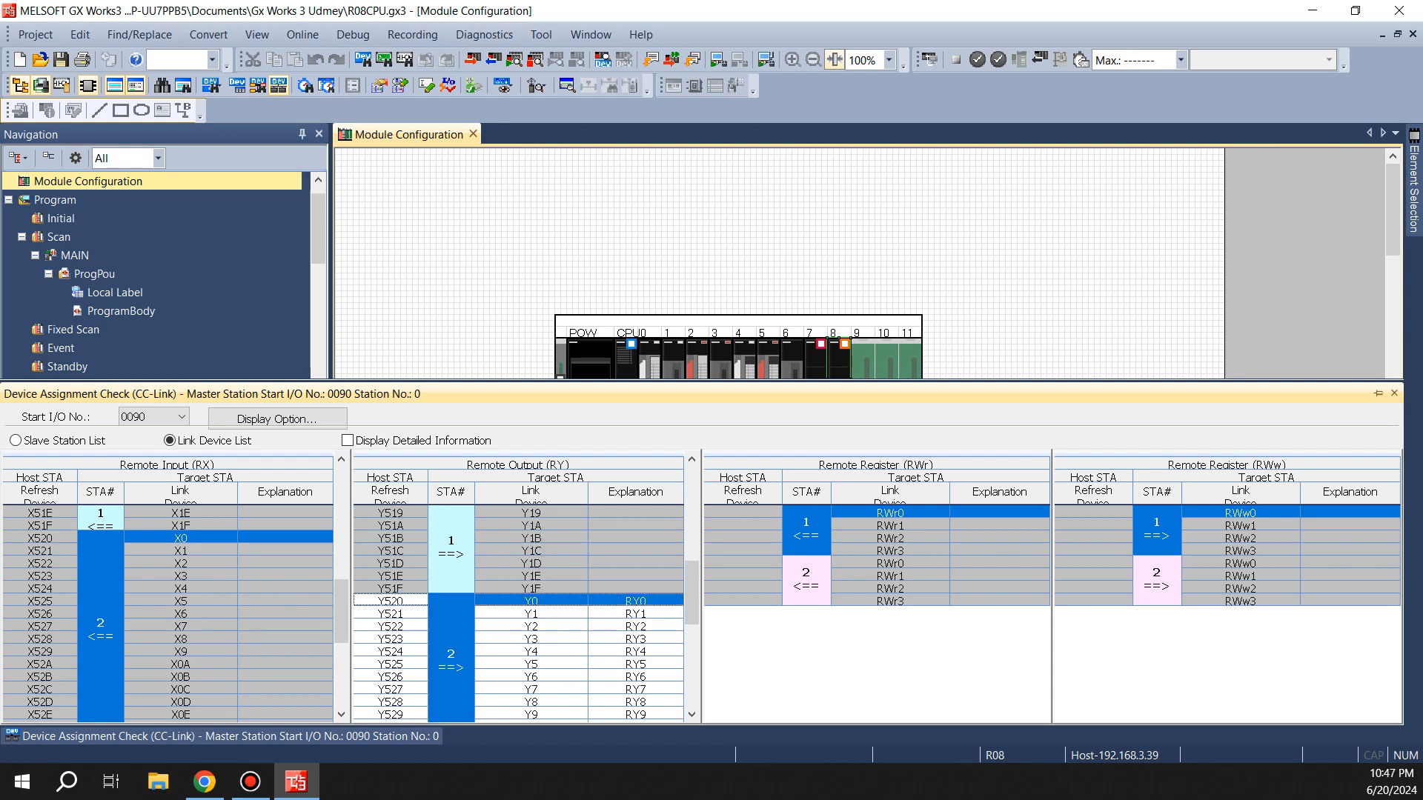
pyautogui.scroll(-4, 527, 613)
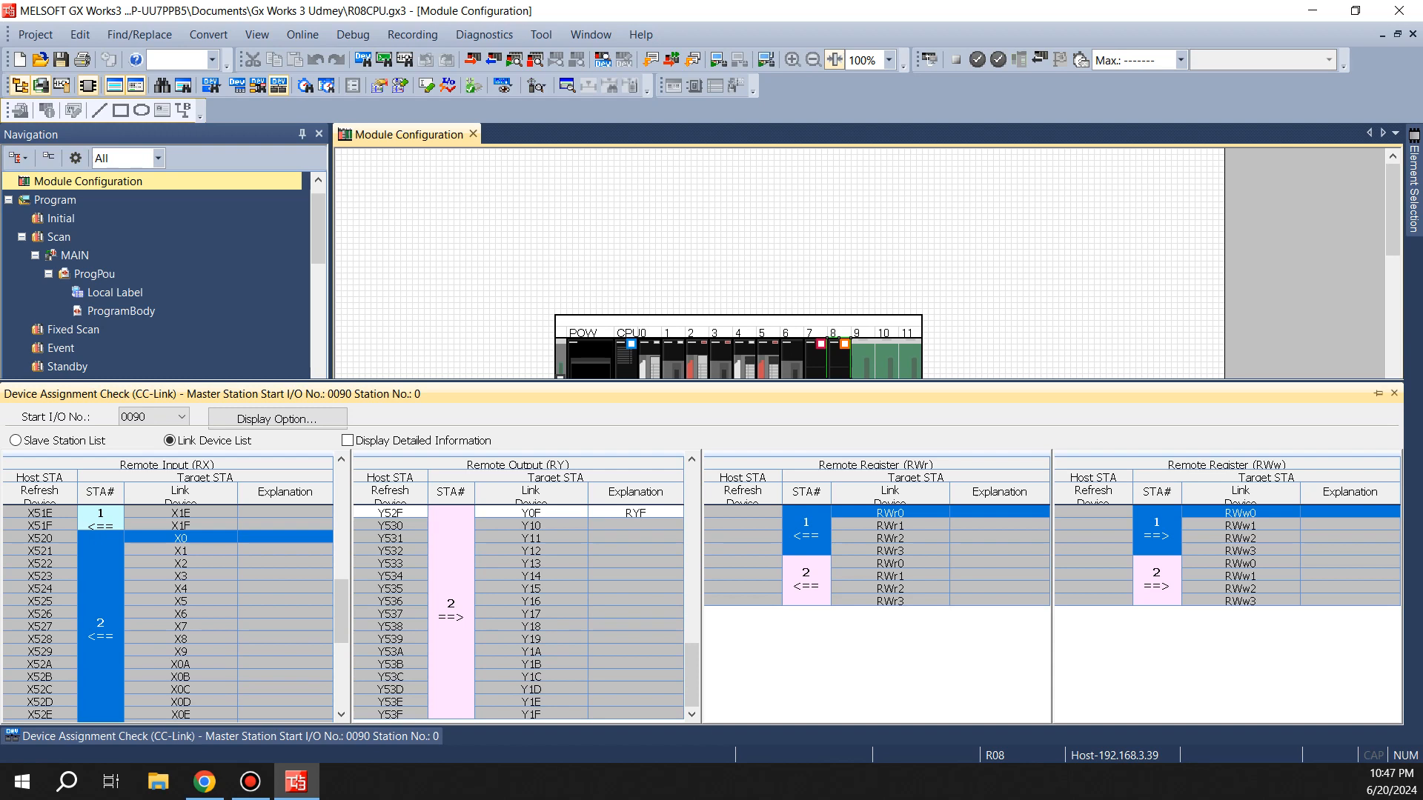
pyautogui.click(890, 551)
pyautogui.click(890, 513)
pyautogui.click(459, 244)
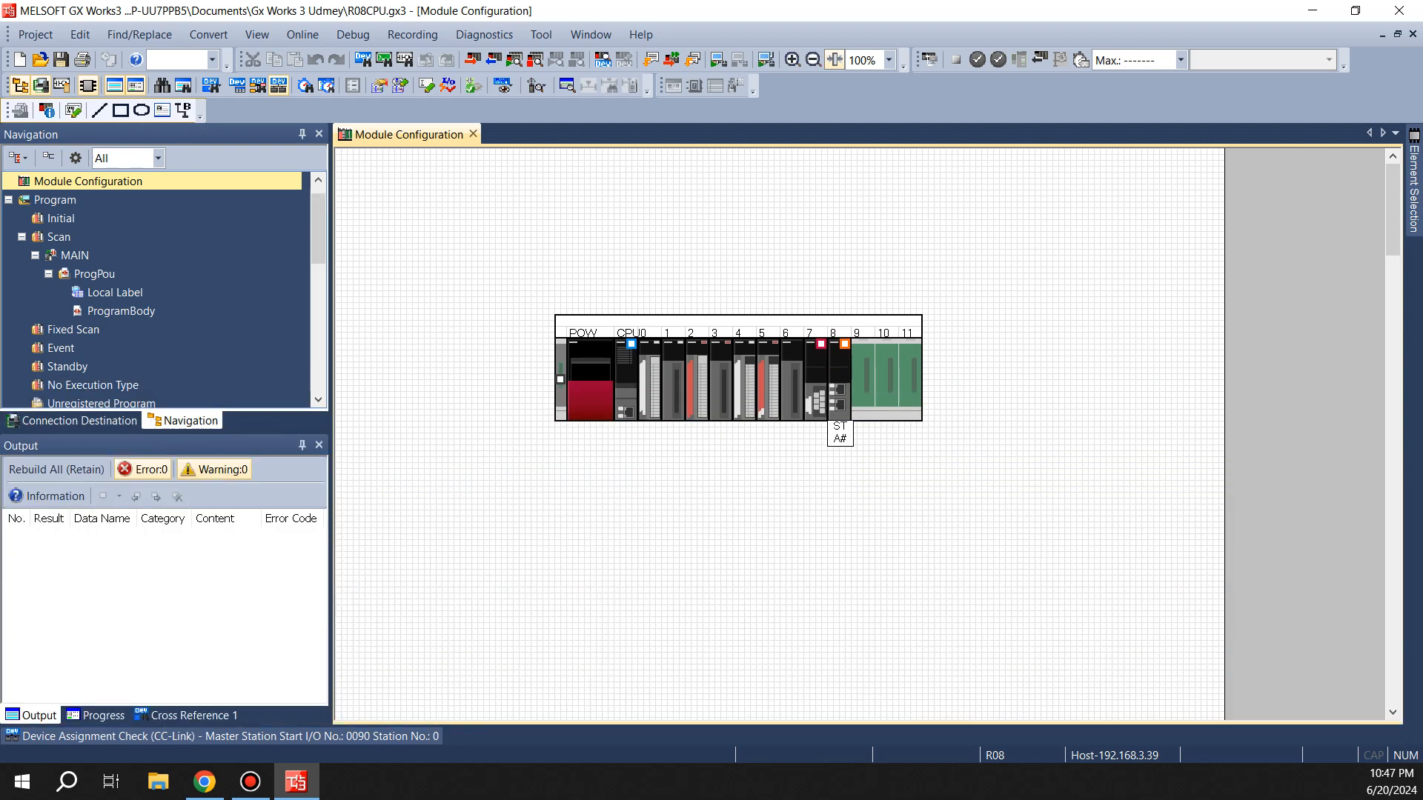